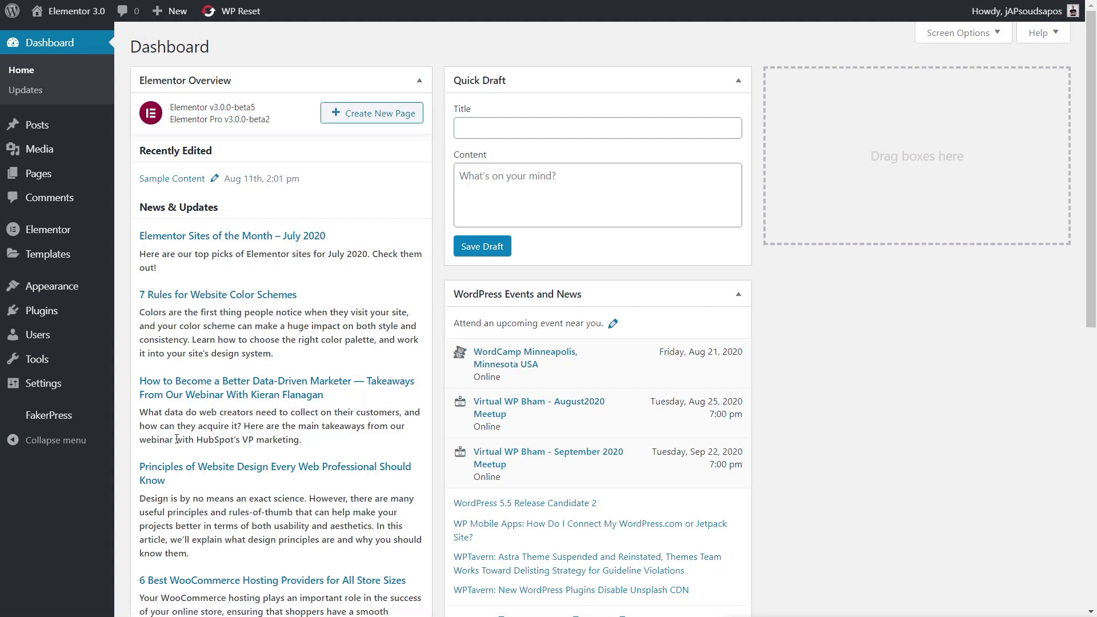
Review Elementor's general settings and the list of existing posts
mouse_move(65, 234)
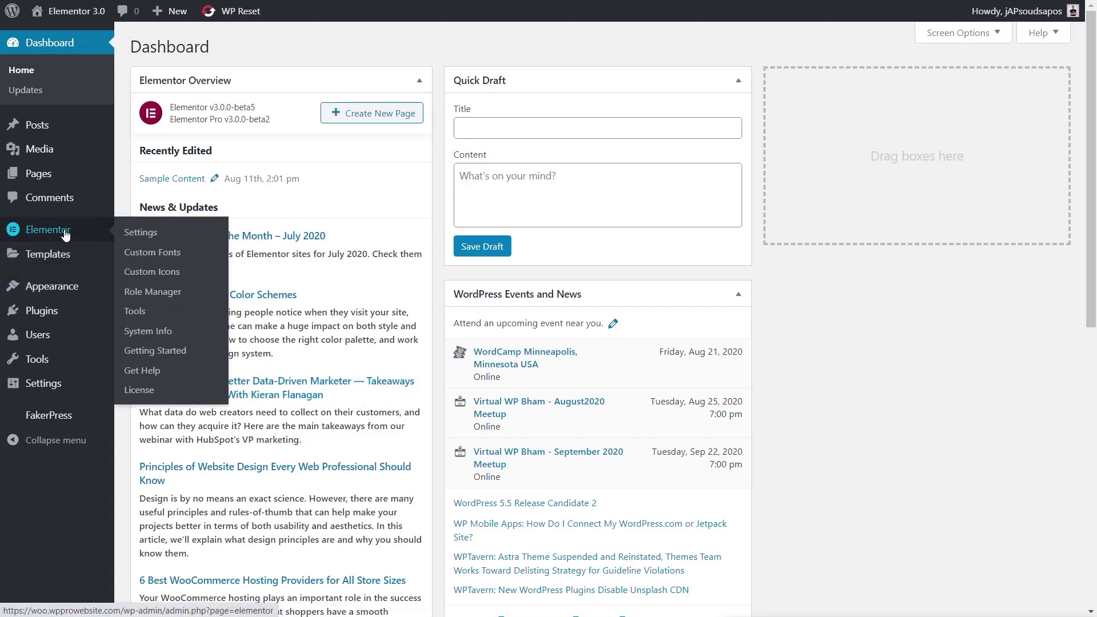
click(151, 231)
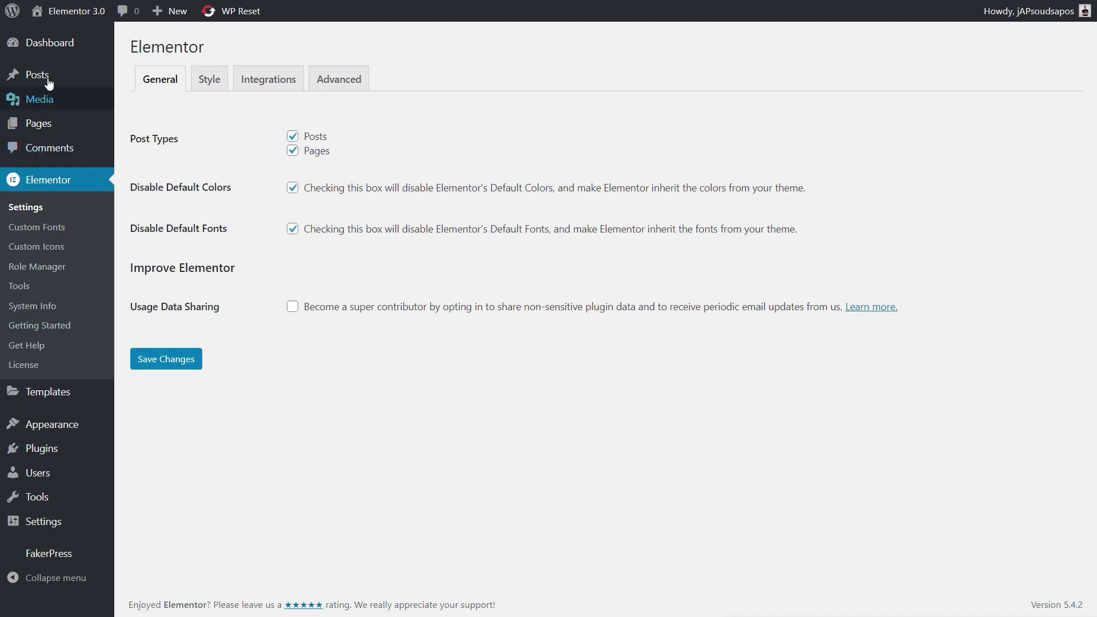
click(141, 78)
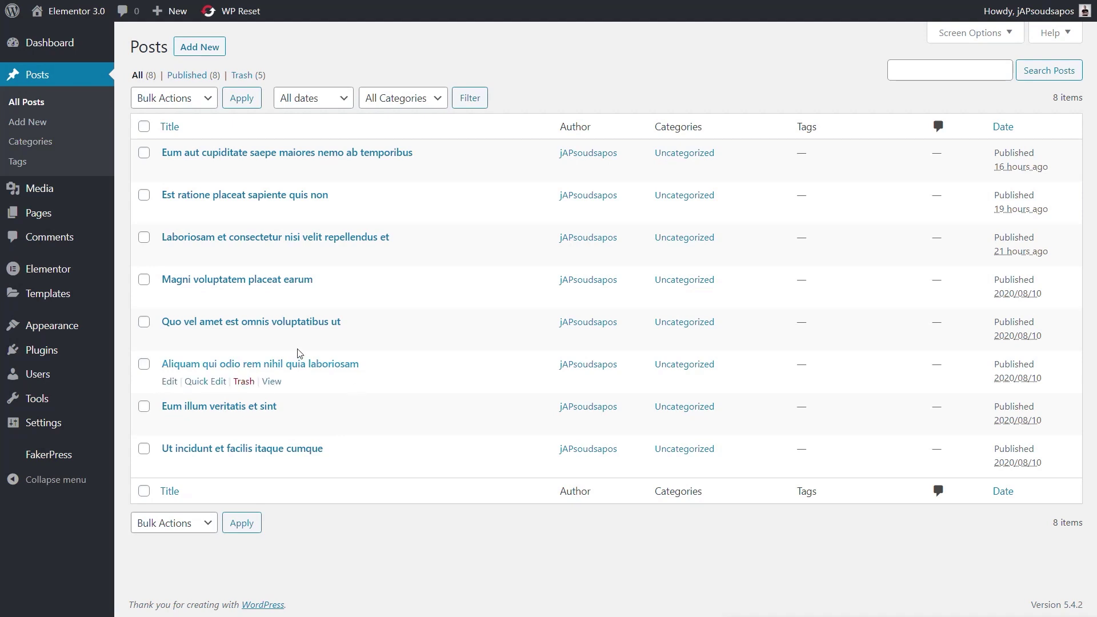
Open the Sample Content draft page in Elementor and look through its headings, text, form and image
mouse_move(55, 223)
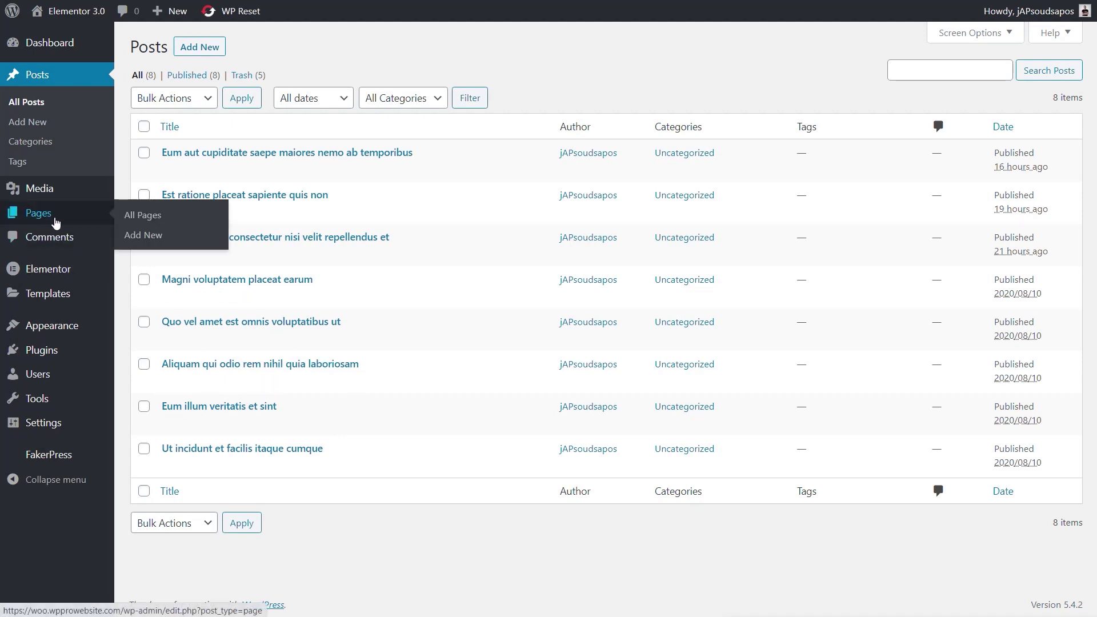
click(138, 218)
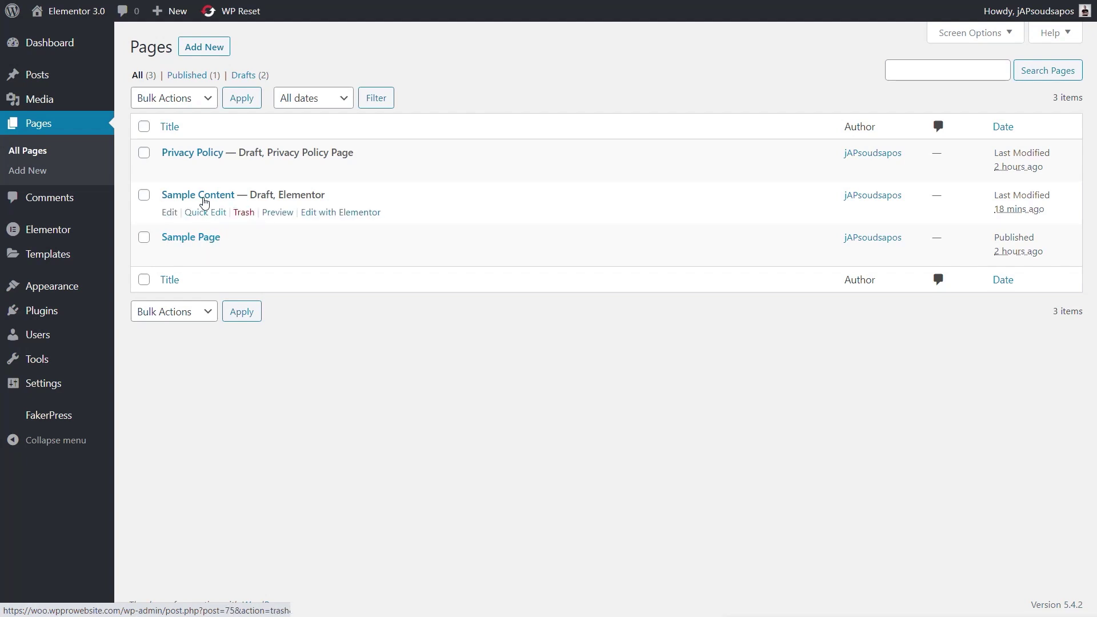
click(314, 214)
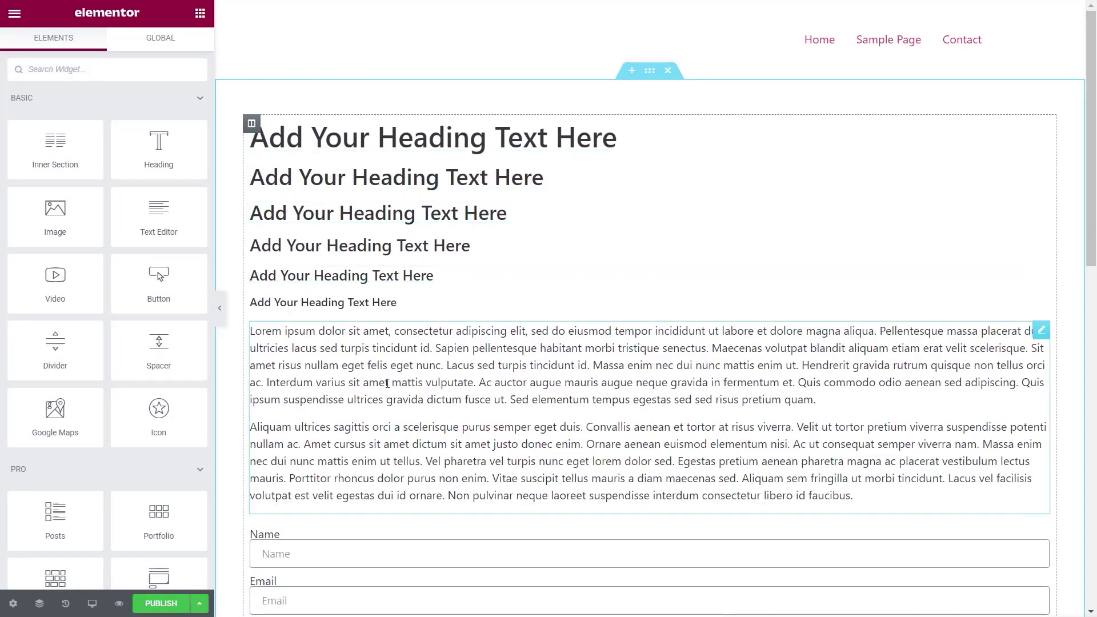
scroll(387, 389, down, 1)
scroll(387, 389, down, 9)
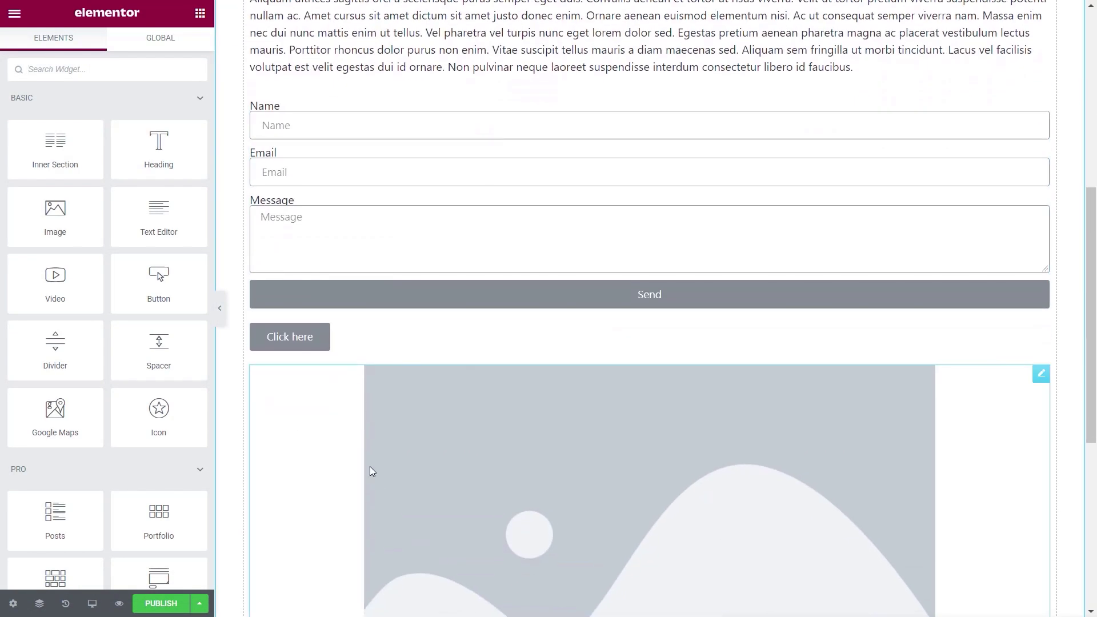
scroll(378, 479, up, 8)
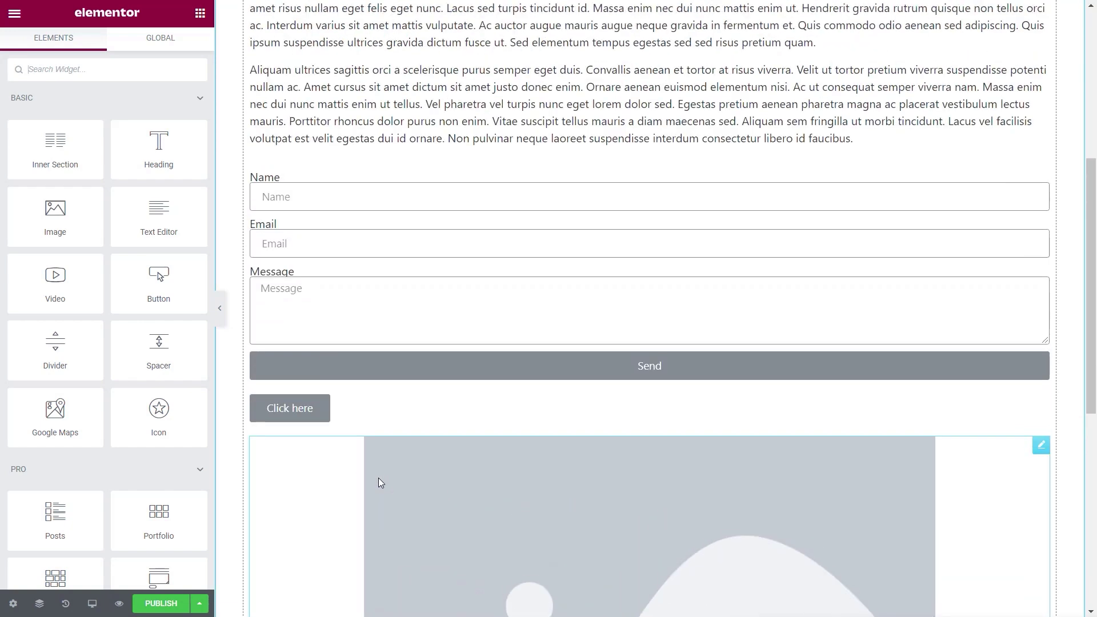
scroll(381, 482, up, 3)
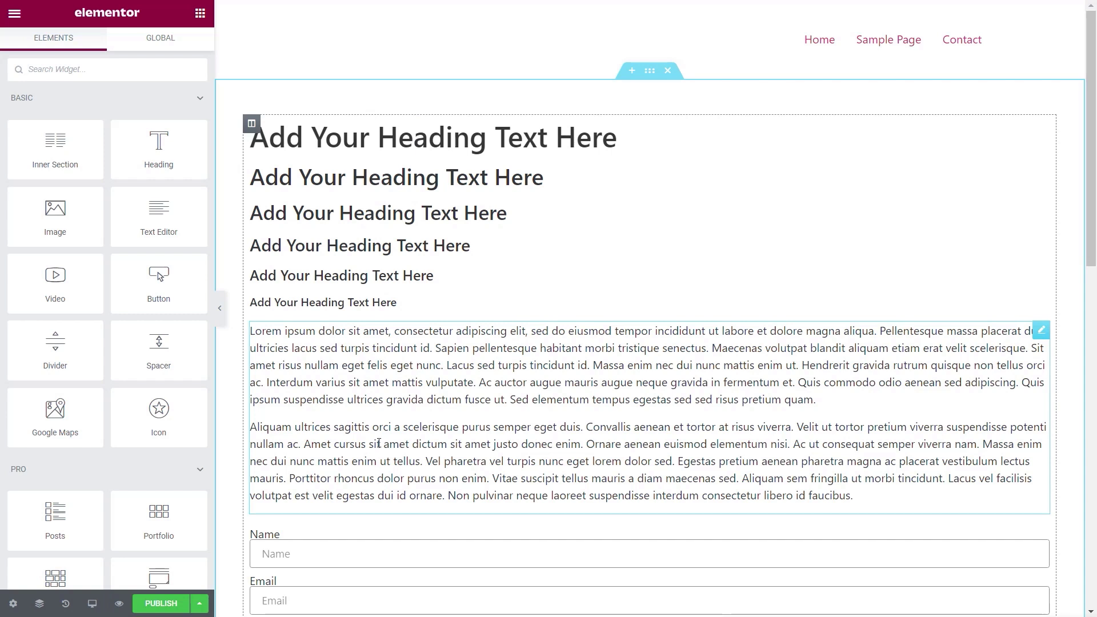
Exit the Sample Content page to the WordPress dashboard and open Elementor's Theme Builder
click(15, 13)
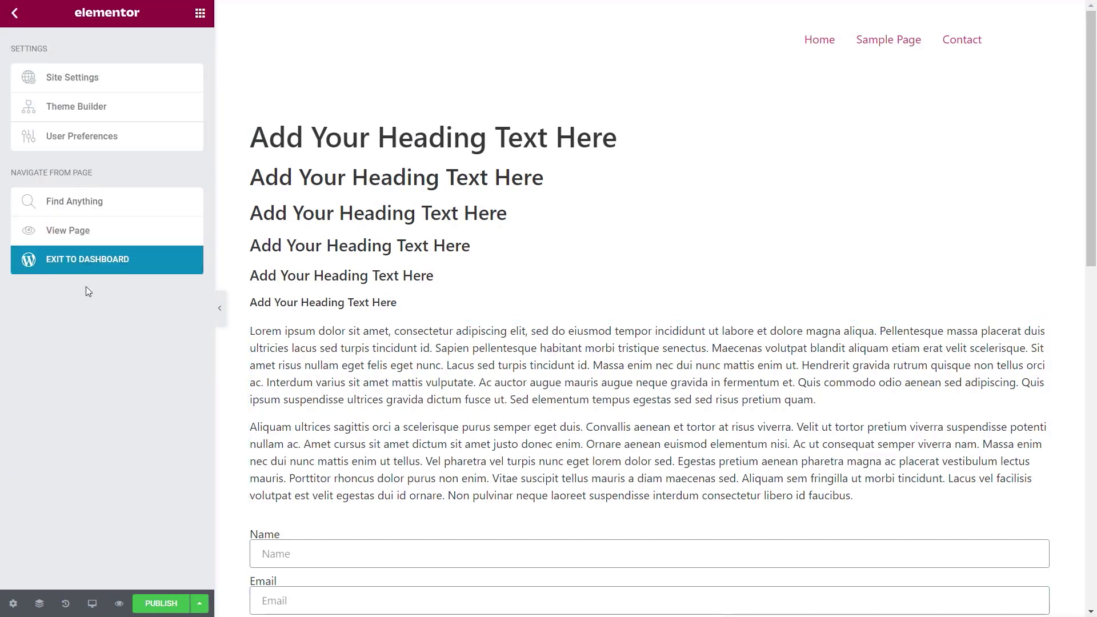
click(87, 267)
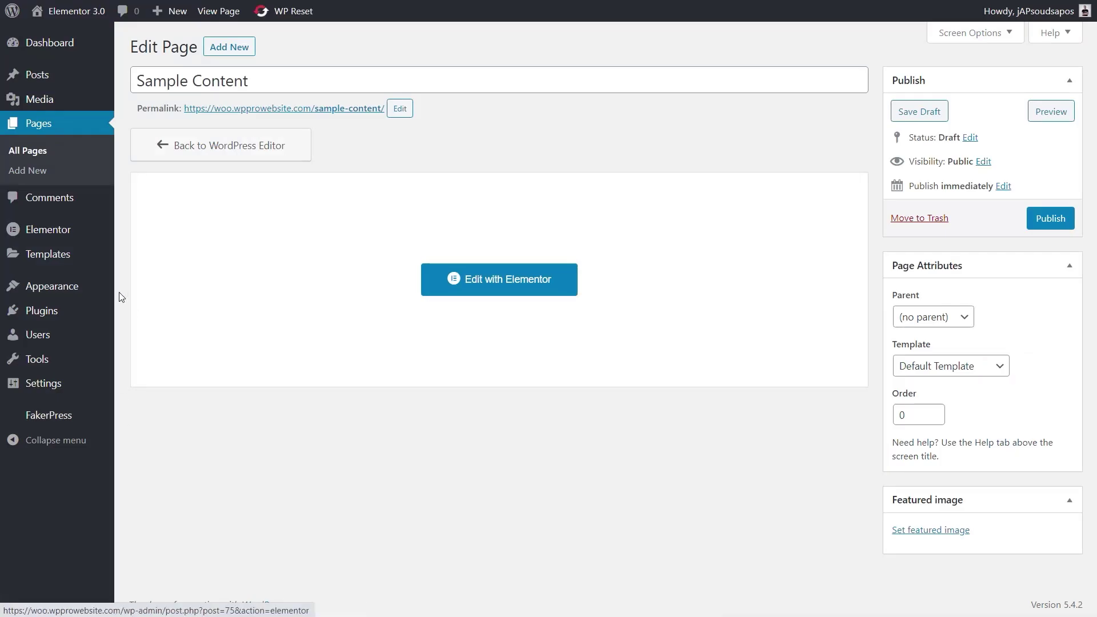
mouse_move(49, 254)
click(171, 296)
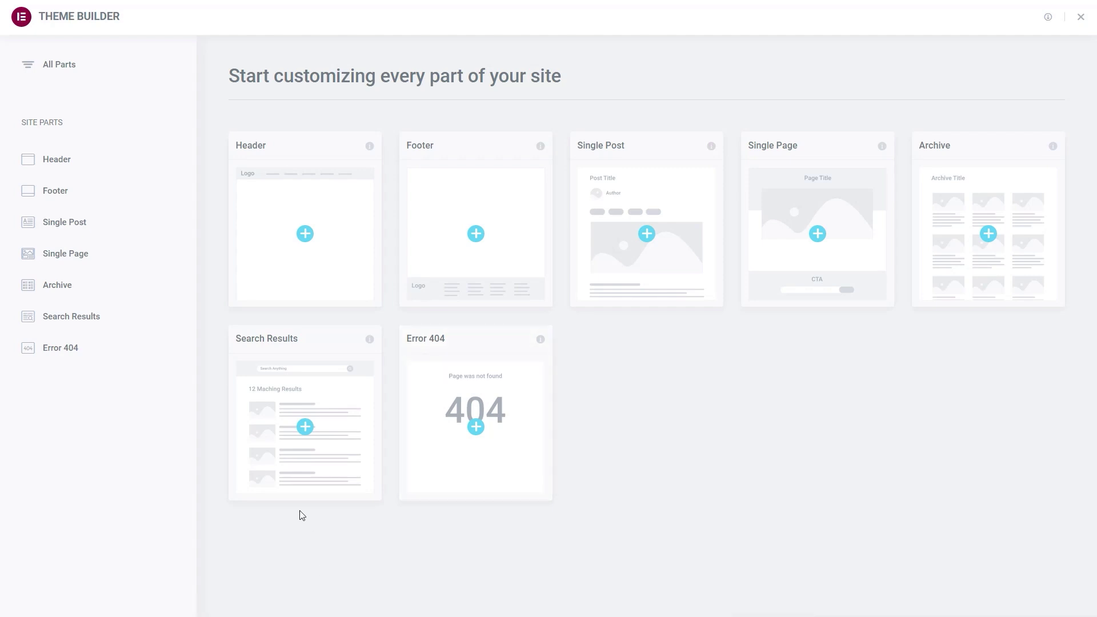
Create a new Header without a library block and add a two-column section split one-third to two-thirds
click(306, 237)
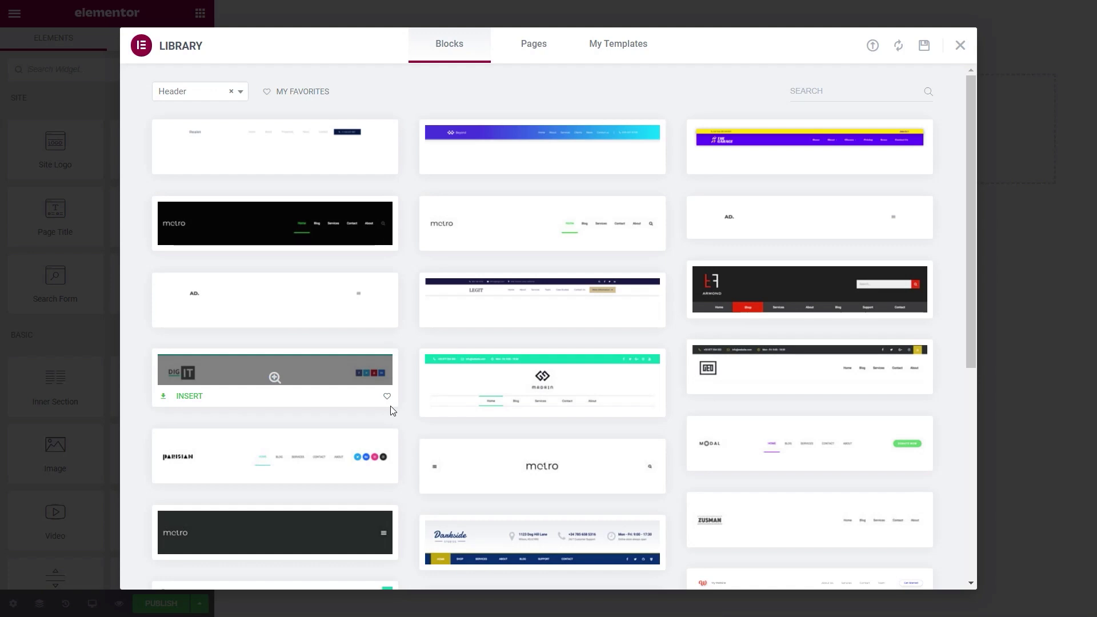
click(960, 47)
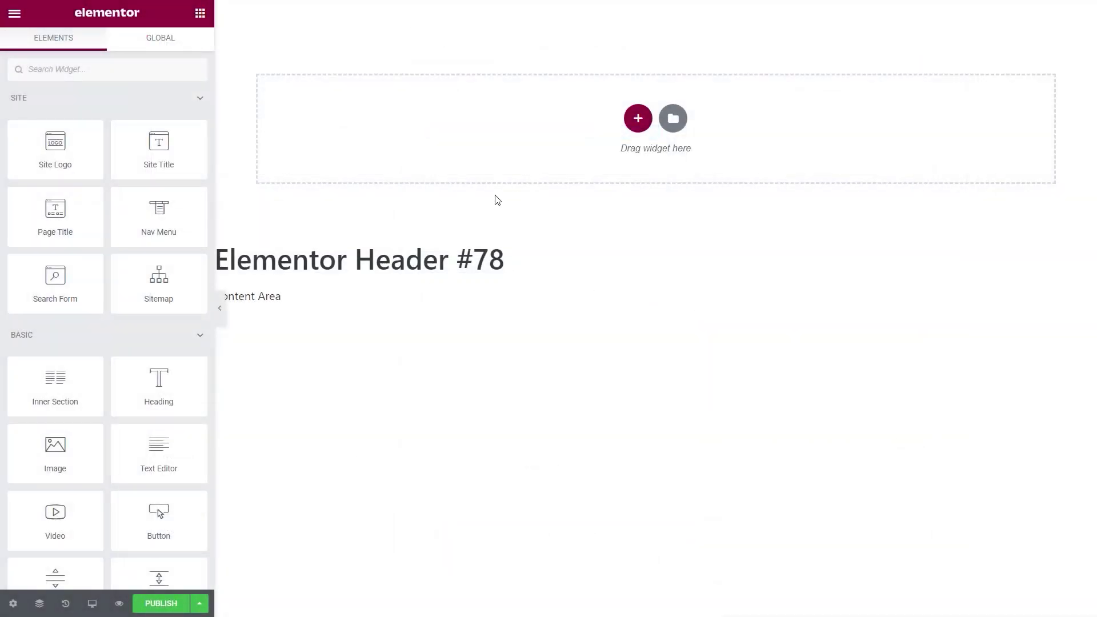
click(638, 118)
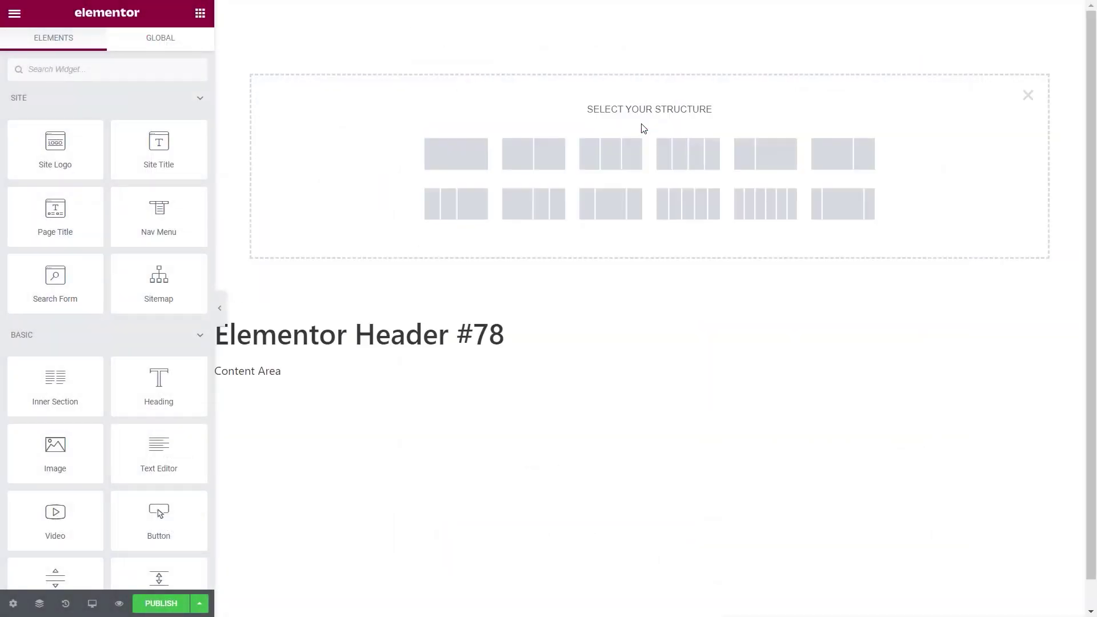
click(782, 164)
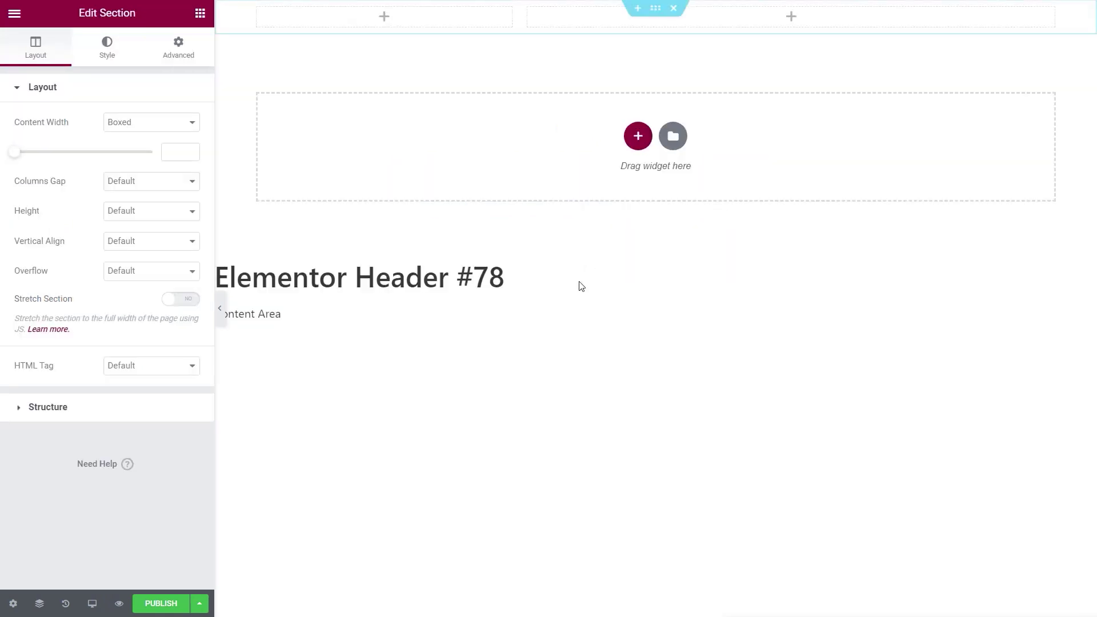
Add a Site Logo widget to the section's narrow column and a Nav Menu widget to its wide column
click(436, 25)
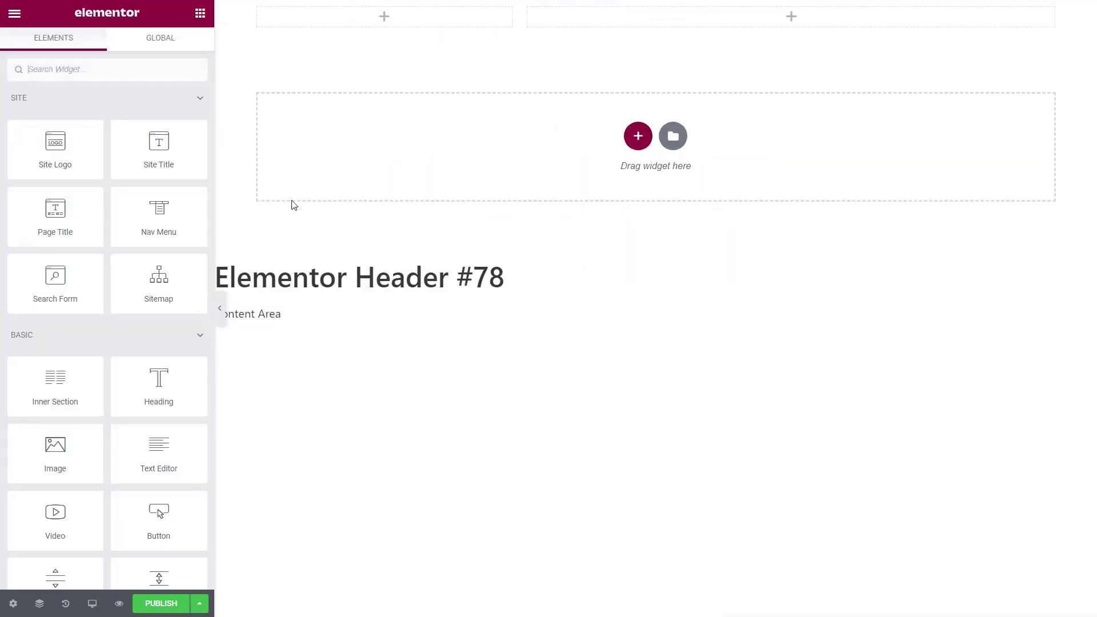
drag(58, 159, 375, 35)
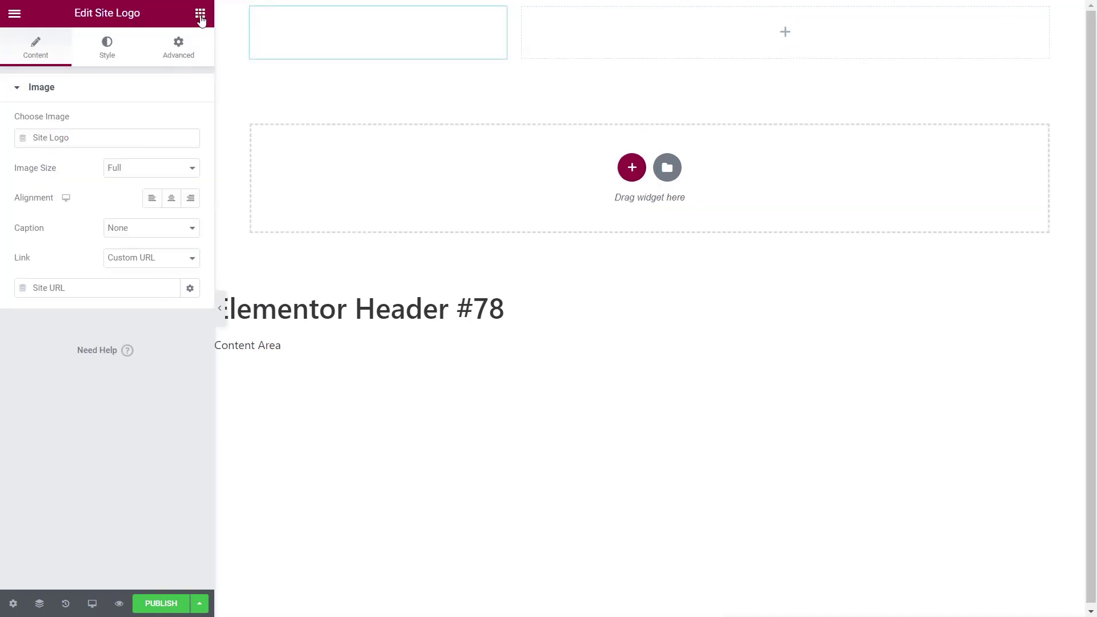
click(200, 13)
drag(158, 217, 725, 29)
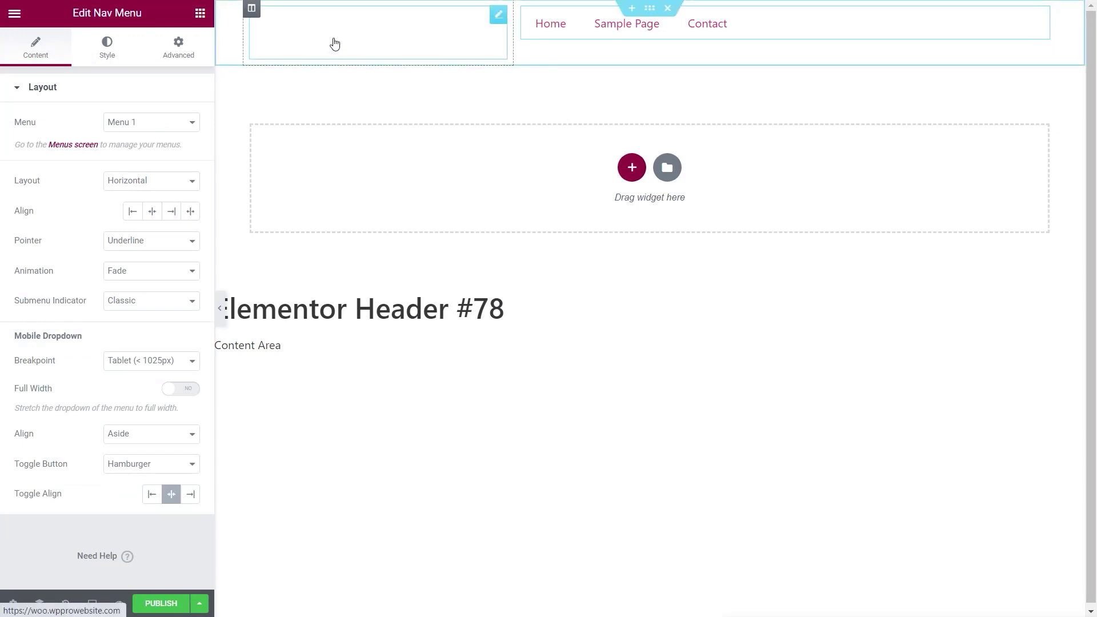
Give the header section a classic background in dark red
click(650, 8)
click(104, 57)
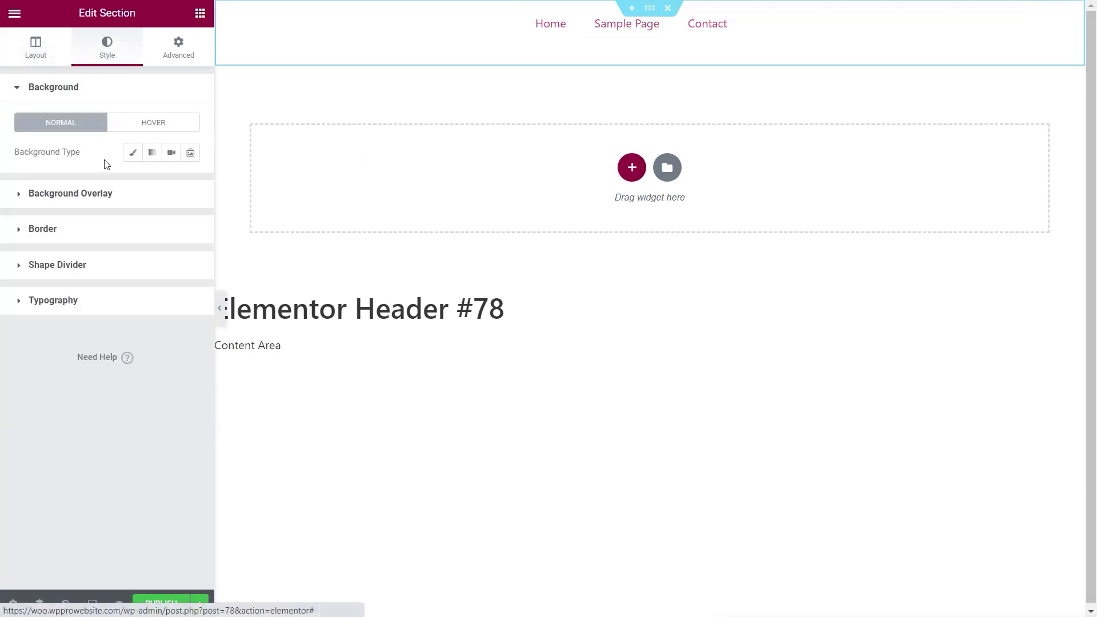
click(133, 153)
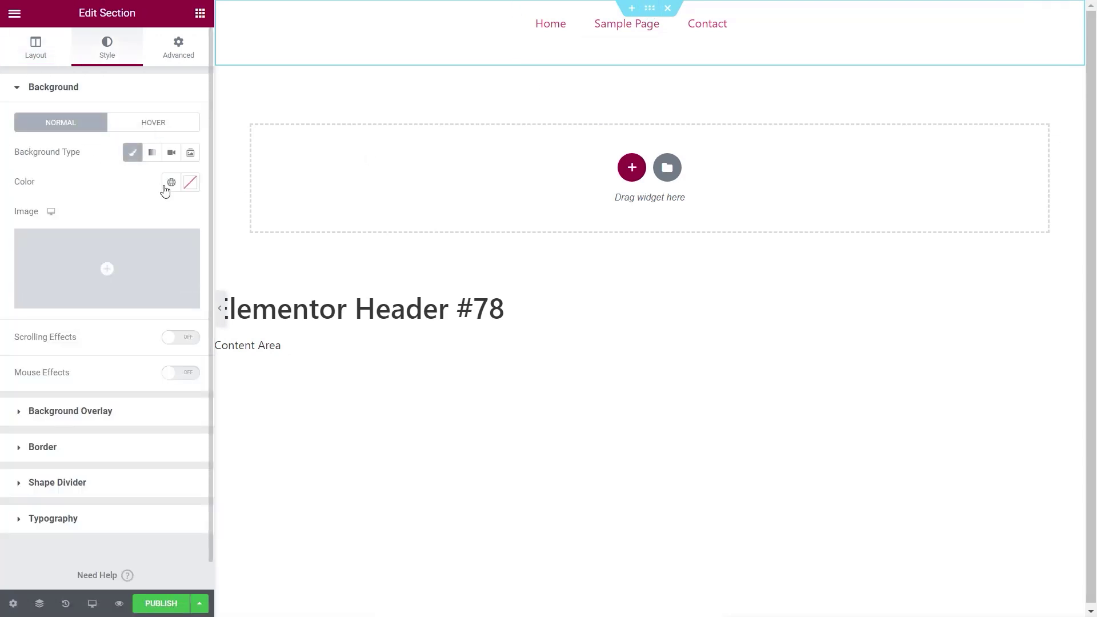
click(190, 181)
click(128, 273)
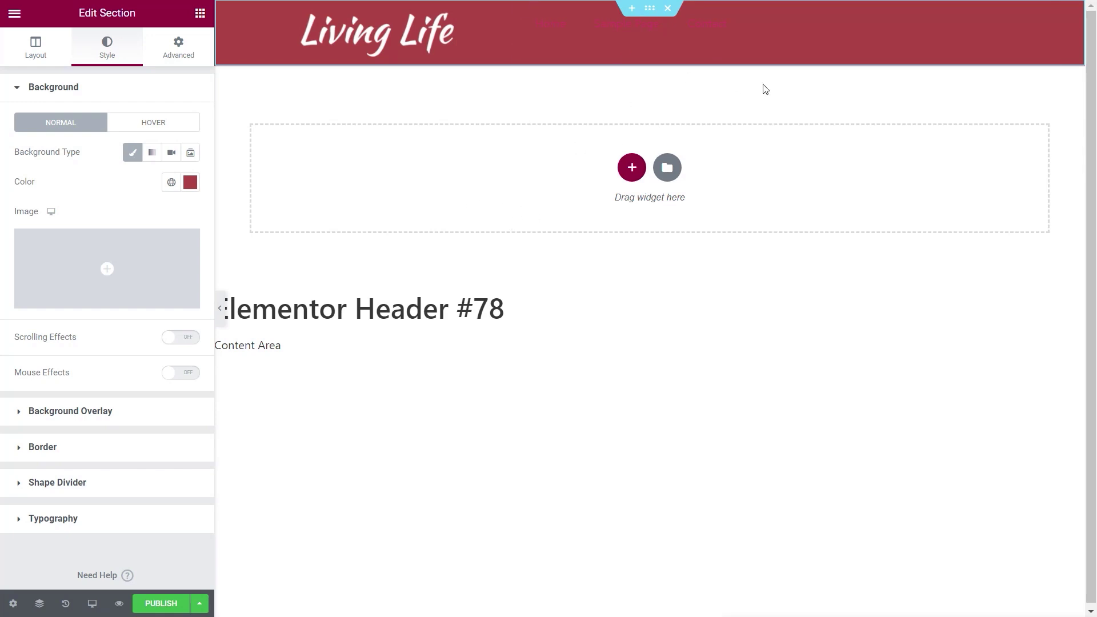
Align the nav menu to the right and set the header section's vertical align to Middle
click(1049, 19)
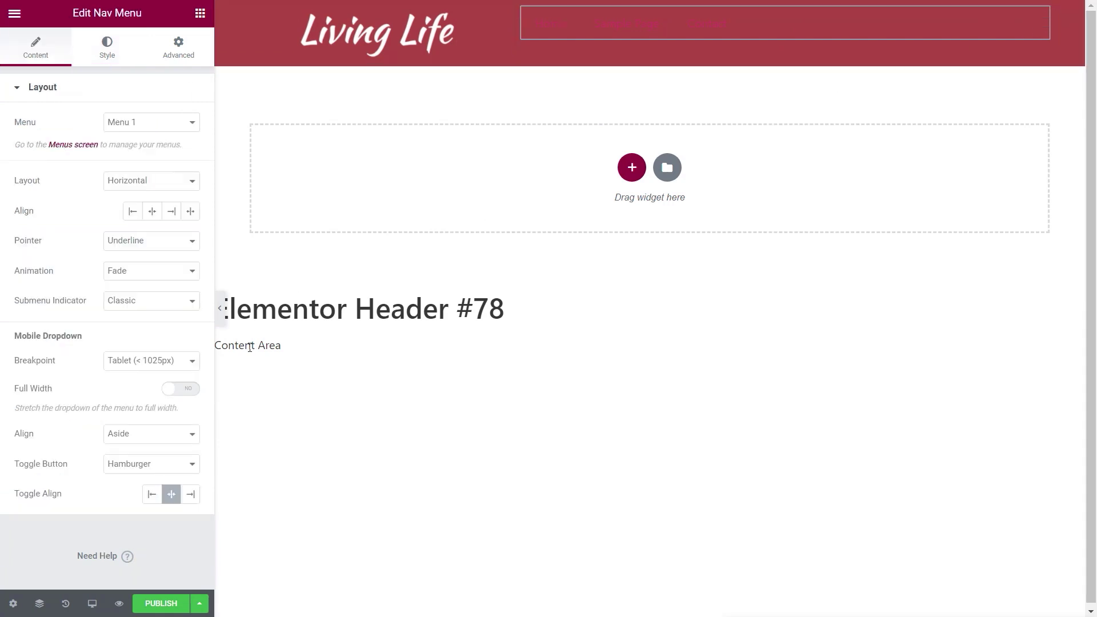
click(170, 213)
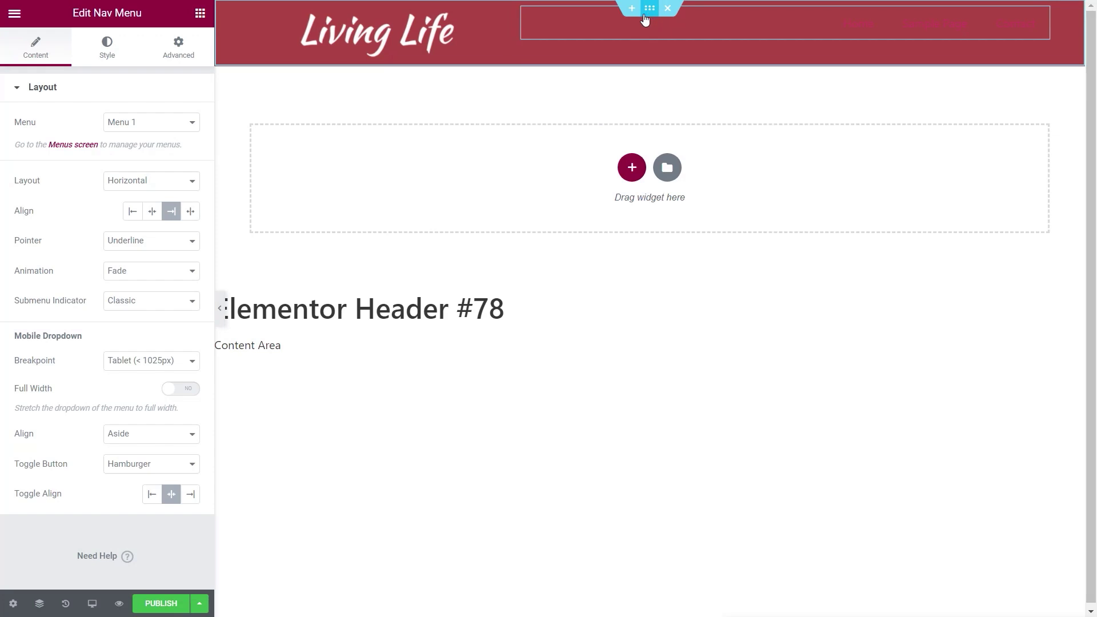
click(650, 11)
click(35, 49)
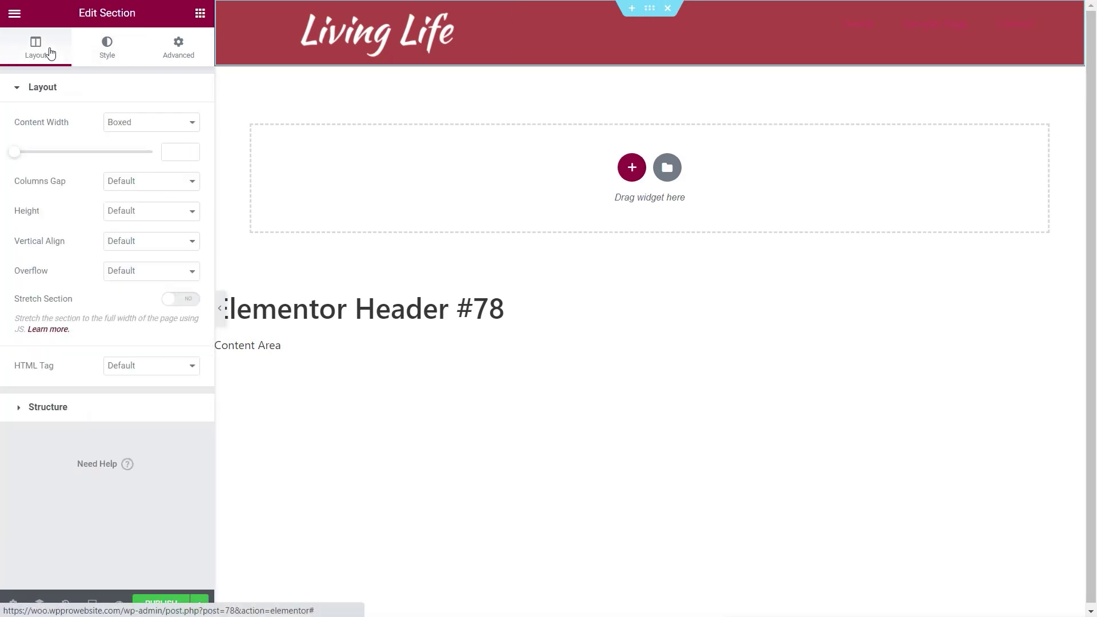
click(143, 241)
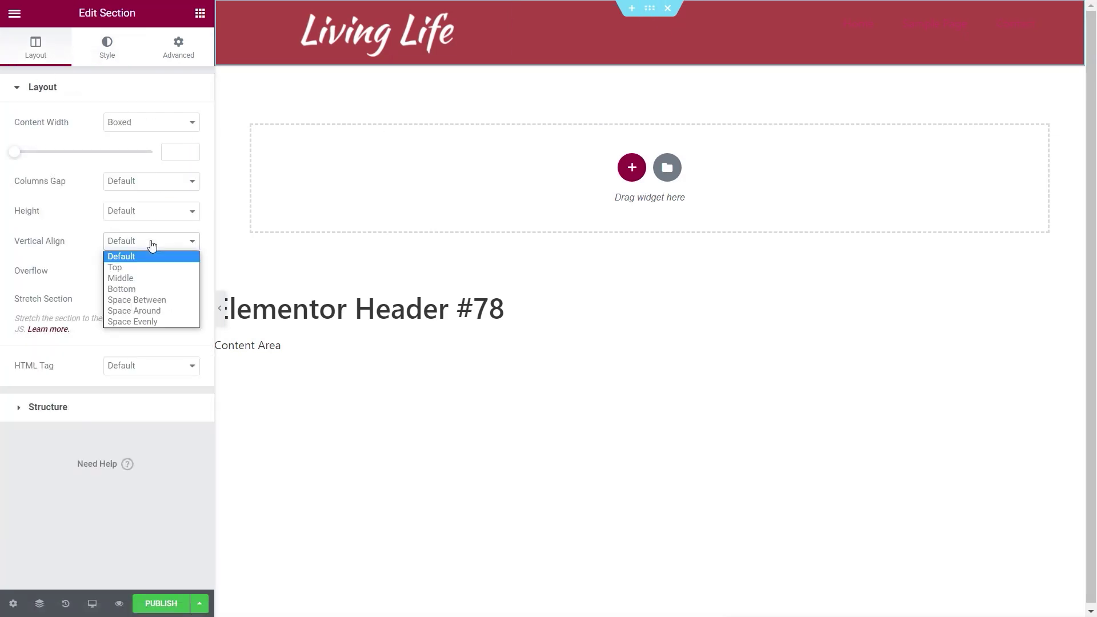
click(142, 281)
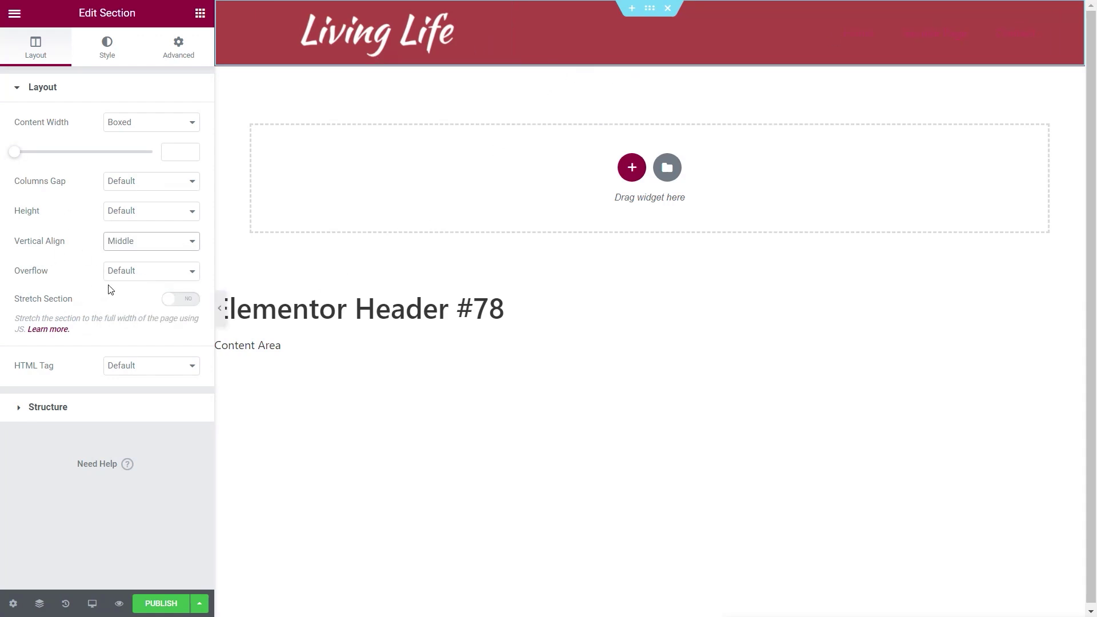
Switch the header section's height to Min Height and set the minimum height to 90 px
click(127, 214)
click(129, 248)
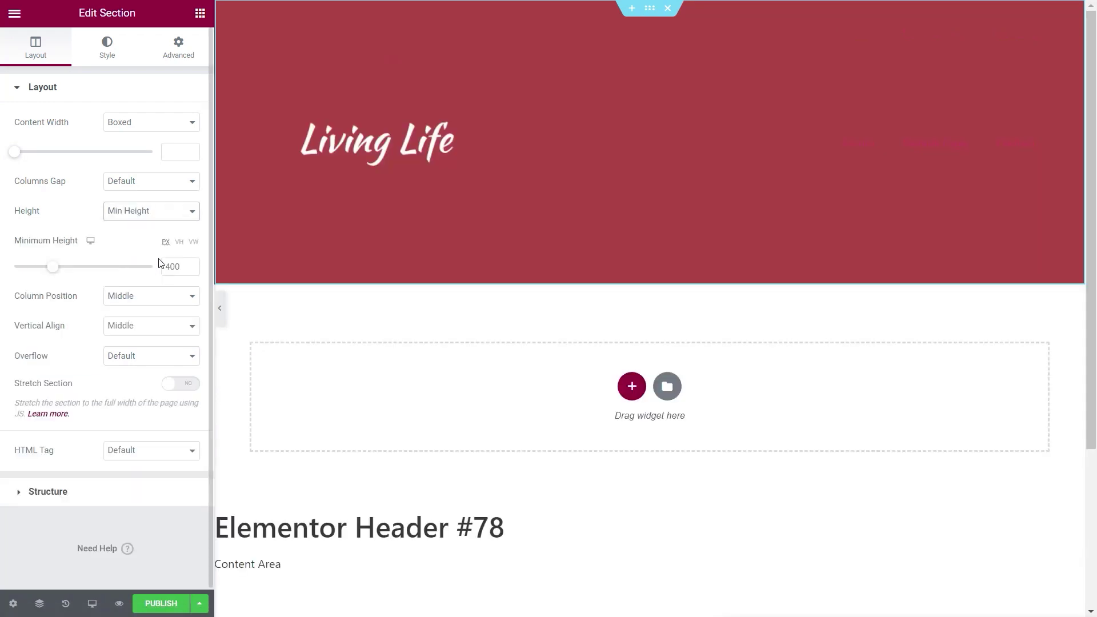
drag(183, 267, 165, 268)
text(0)
text(9)
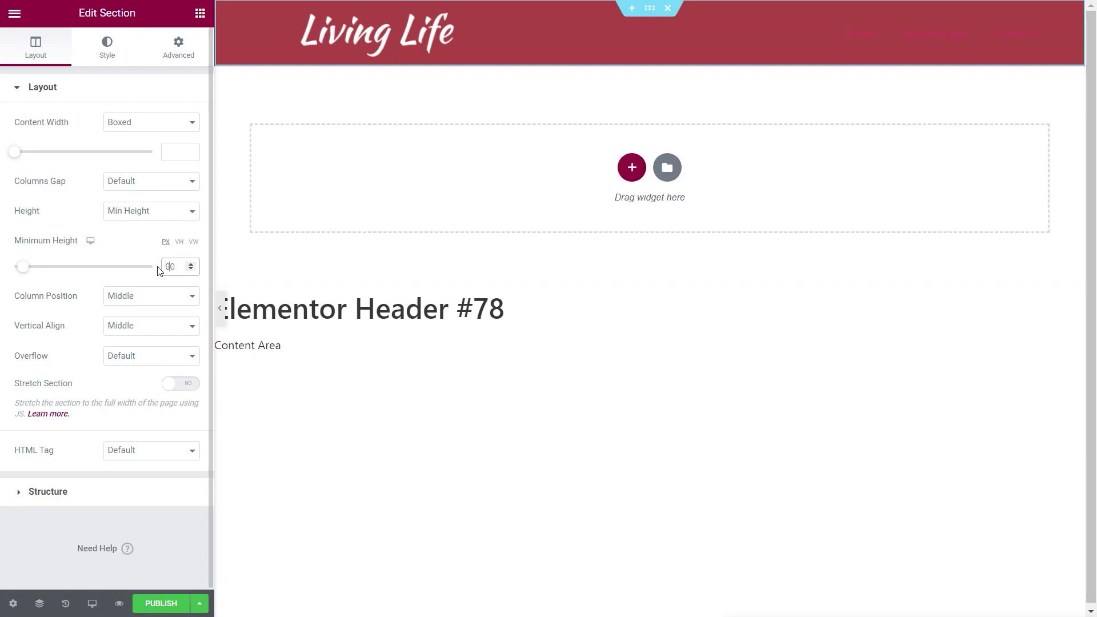
Set the site logo's max width to 130 px and align the logo to the left
click(486, 22)
click(106, 45)
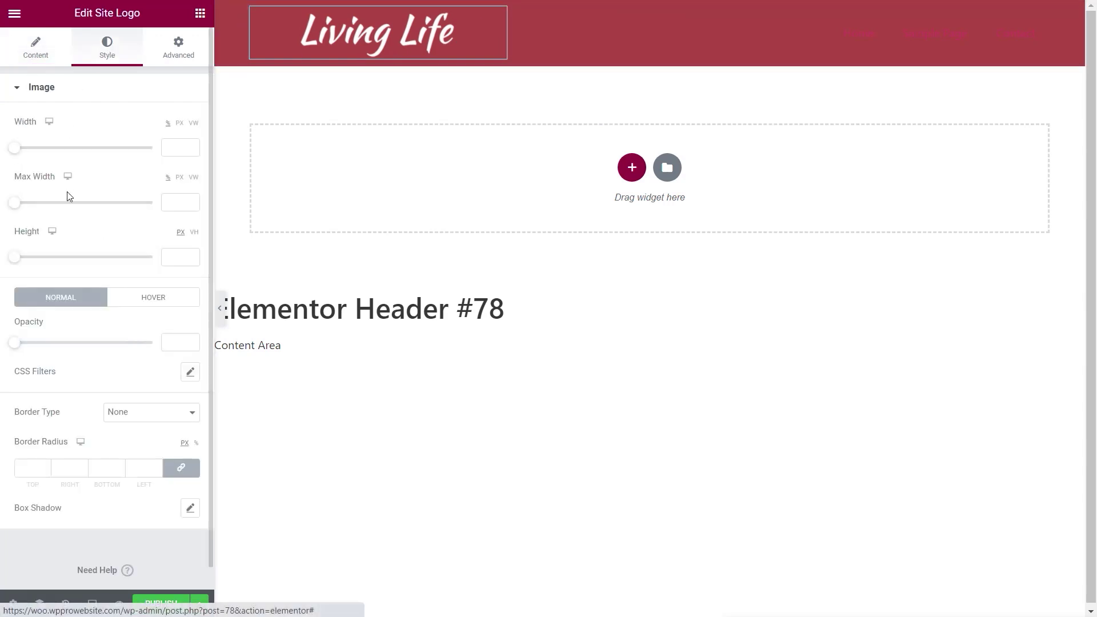
drag(13, 205, 34, 208)
click(179, 177)
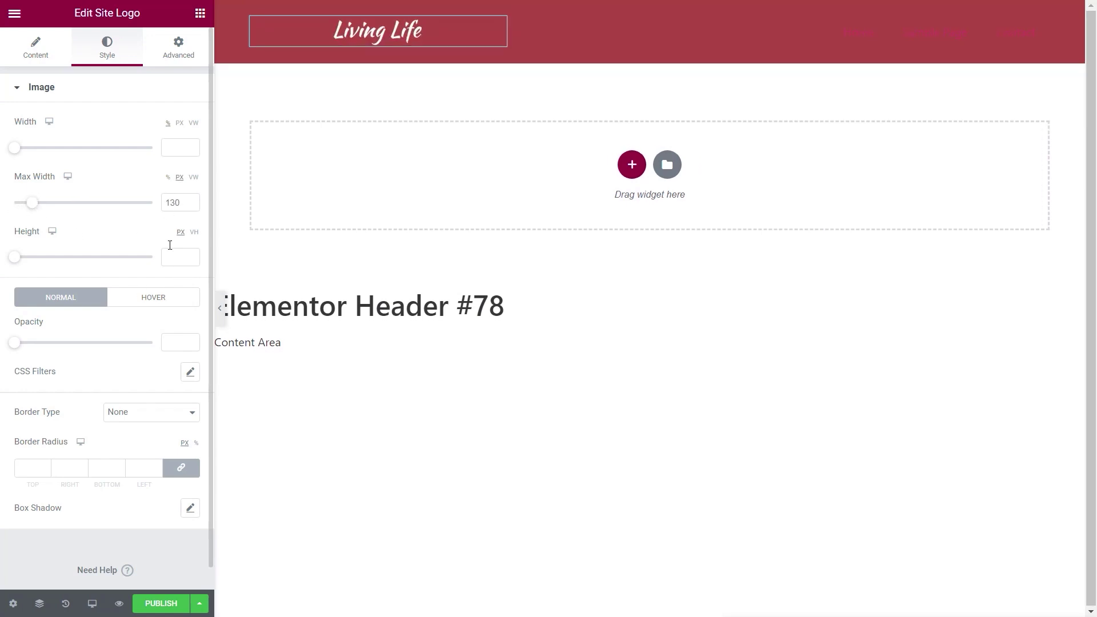
click(41, 62)
click(152, 198)
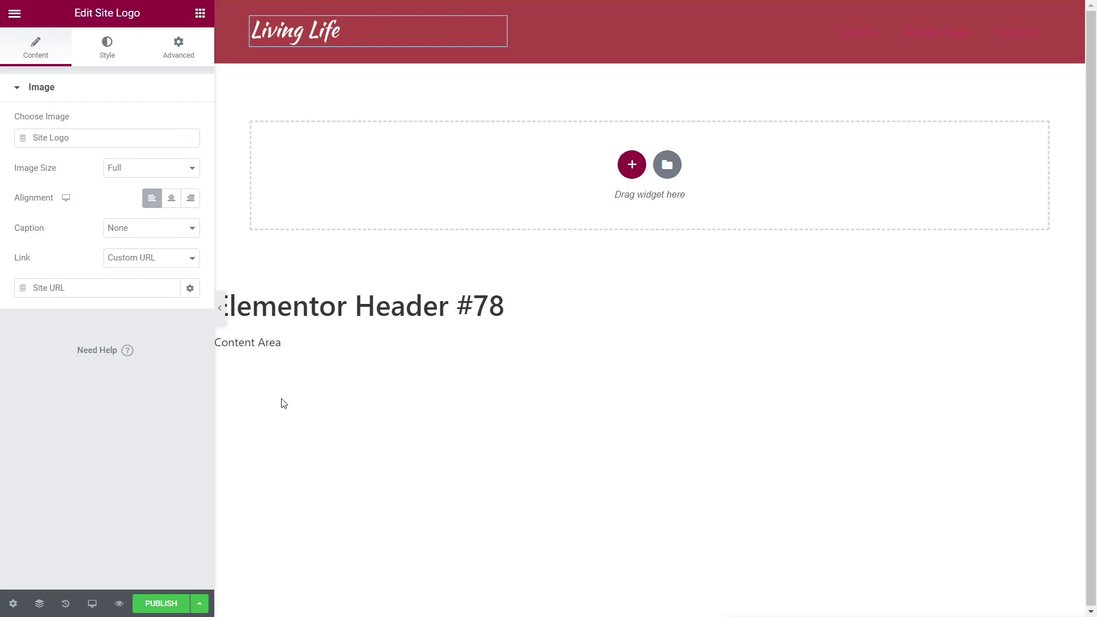
Publish the header with a display condition that includes the Entire Site
click(162, 604)
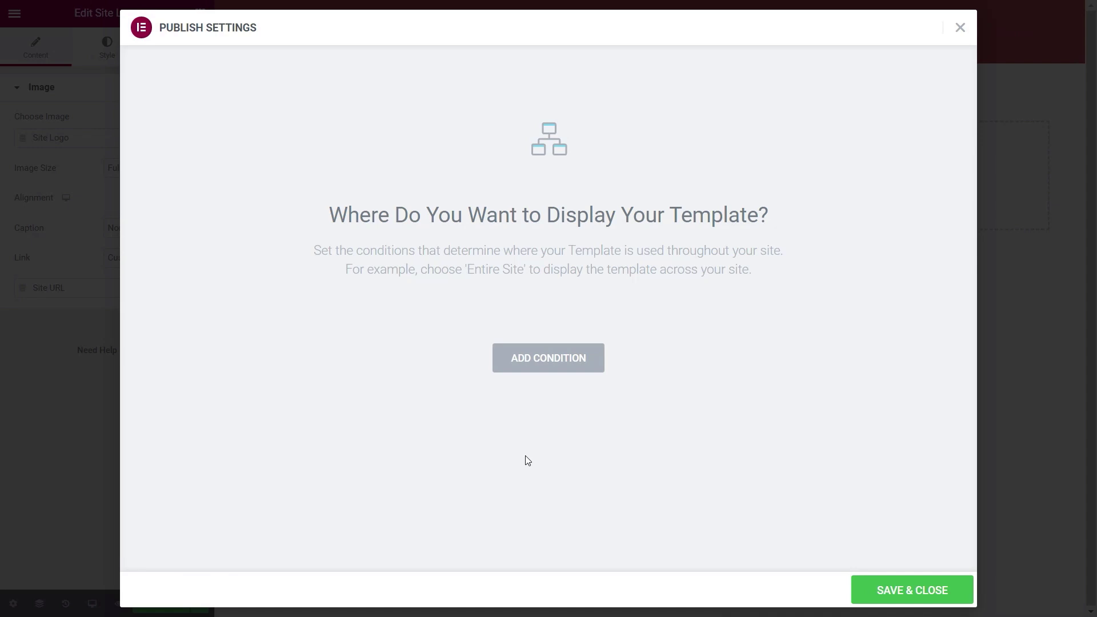
click(557, 372)
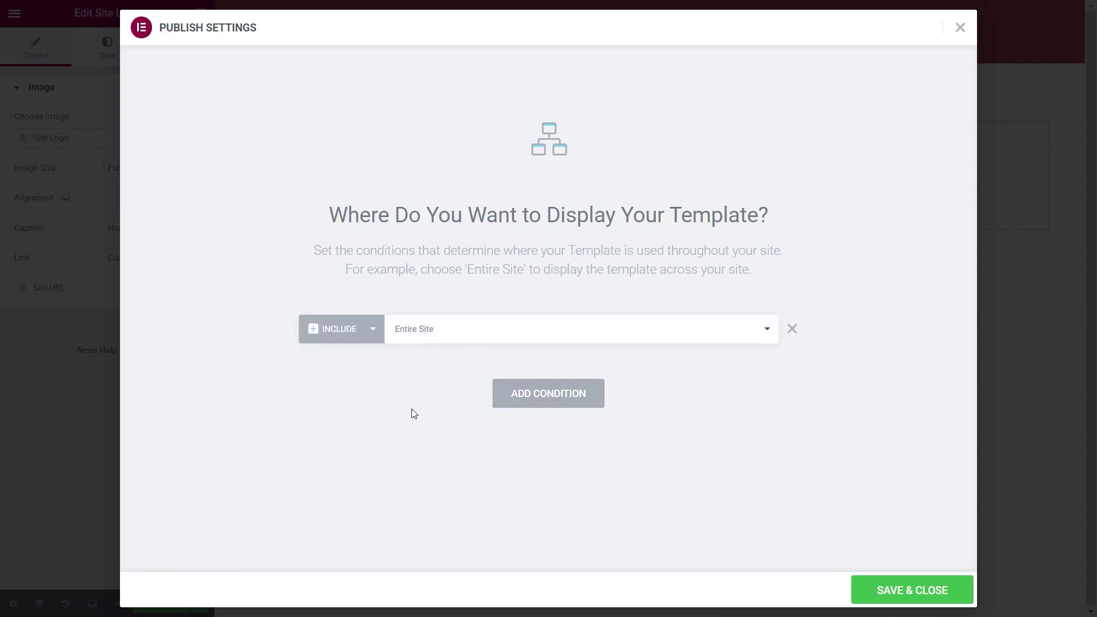
click(926, 591)
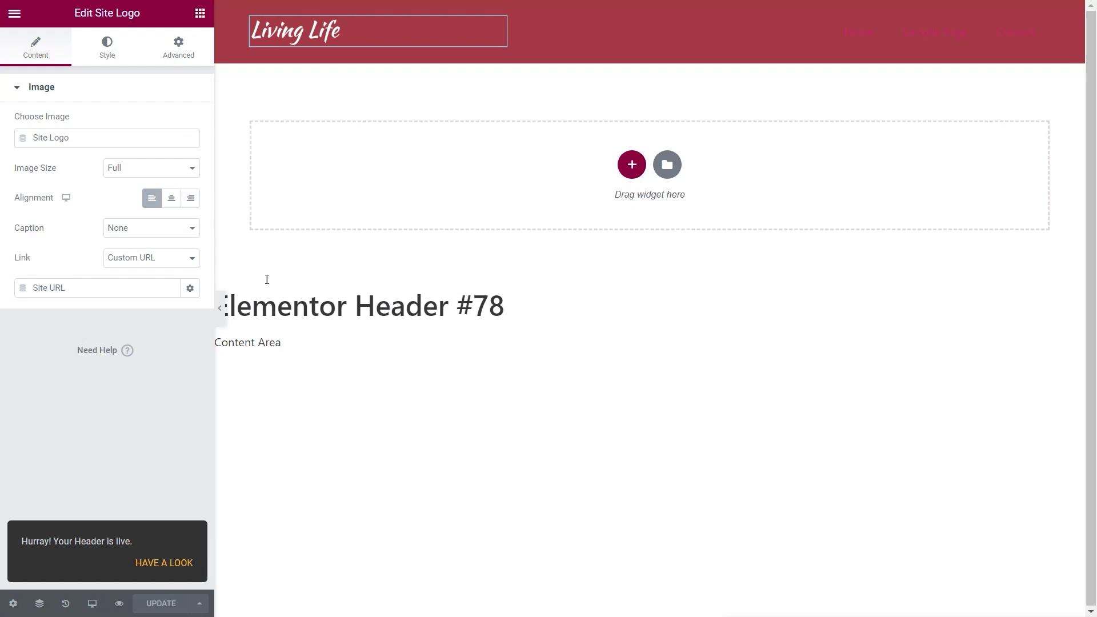
Exit the header editor to the WordPress dashboard and open the Theme Builder
click(17, 18)
click(103, 259)
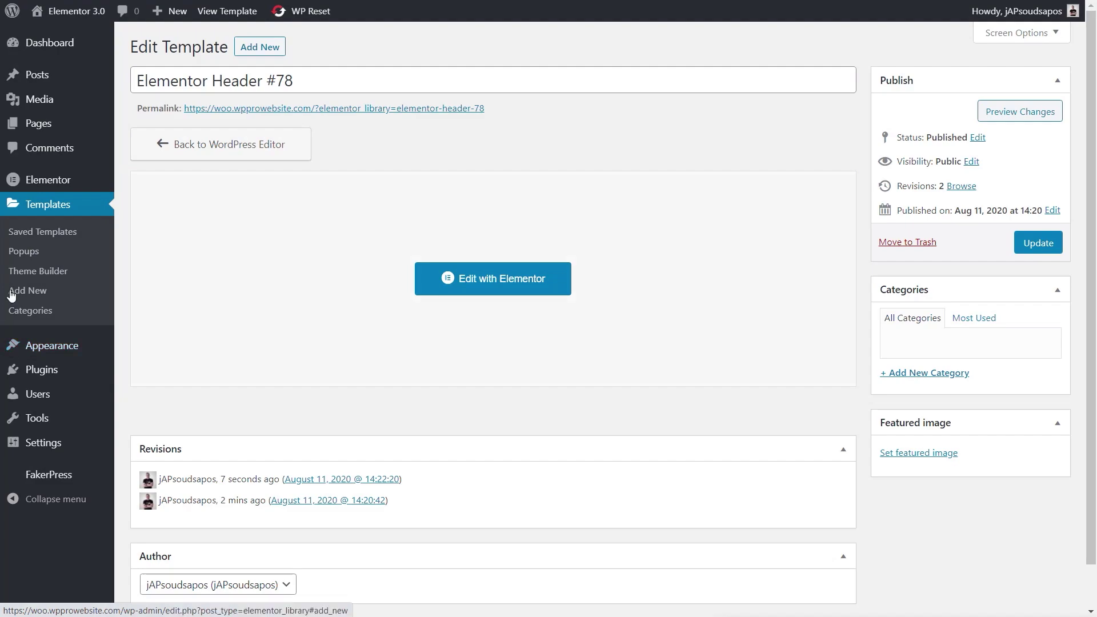
click(34, 269)
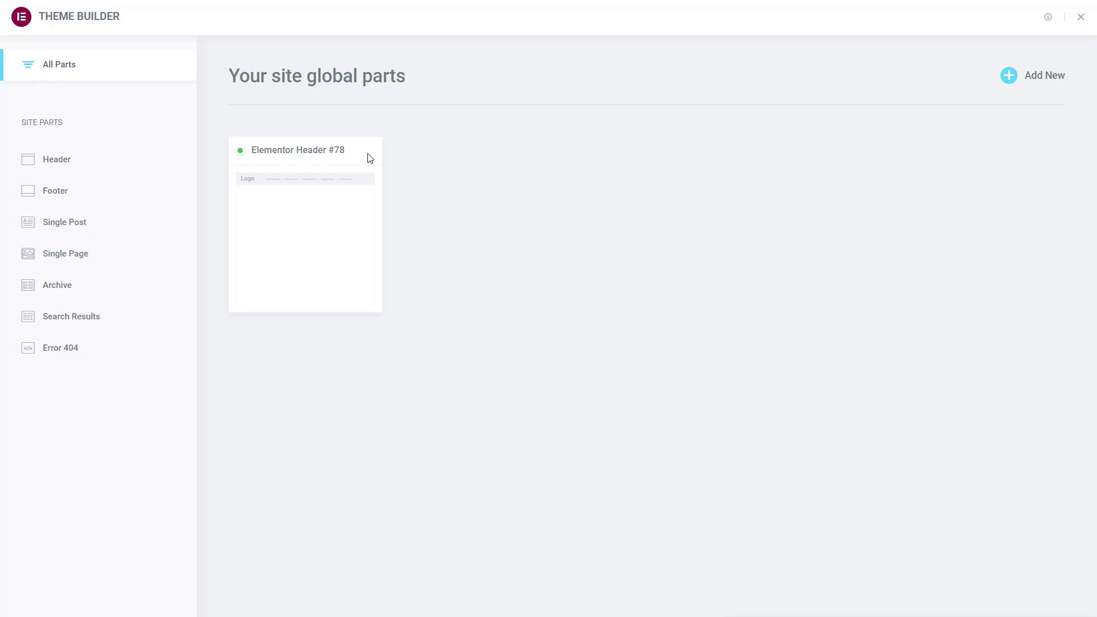
Open the header part in the Theme Builder, review its display conditions, and return to the header overview
click(337, 198)
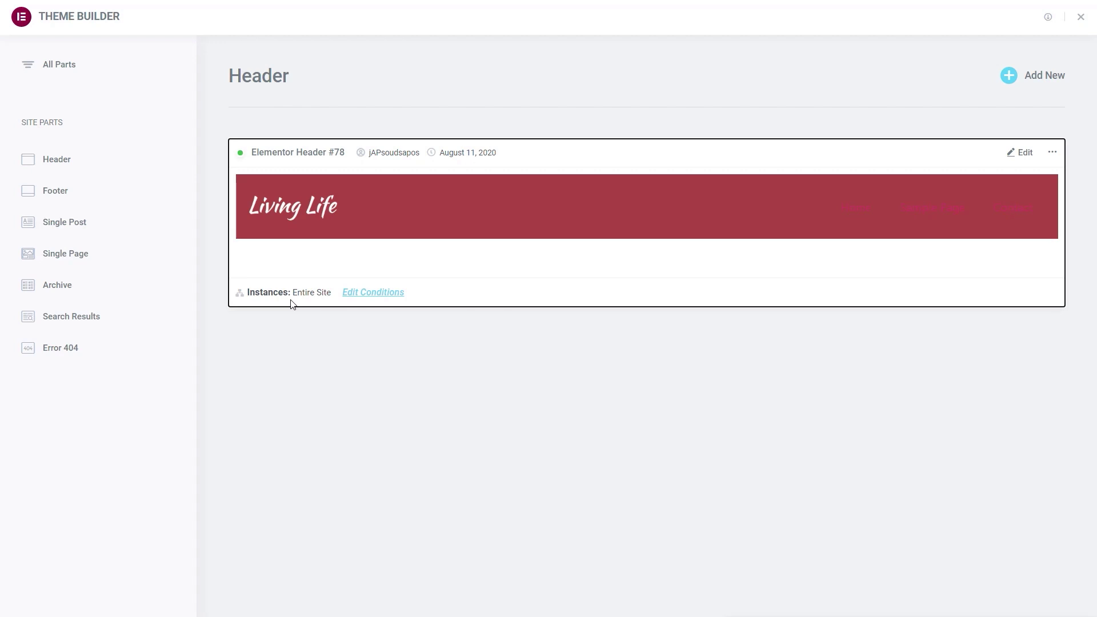
click(376, 294)
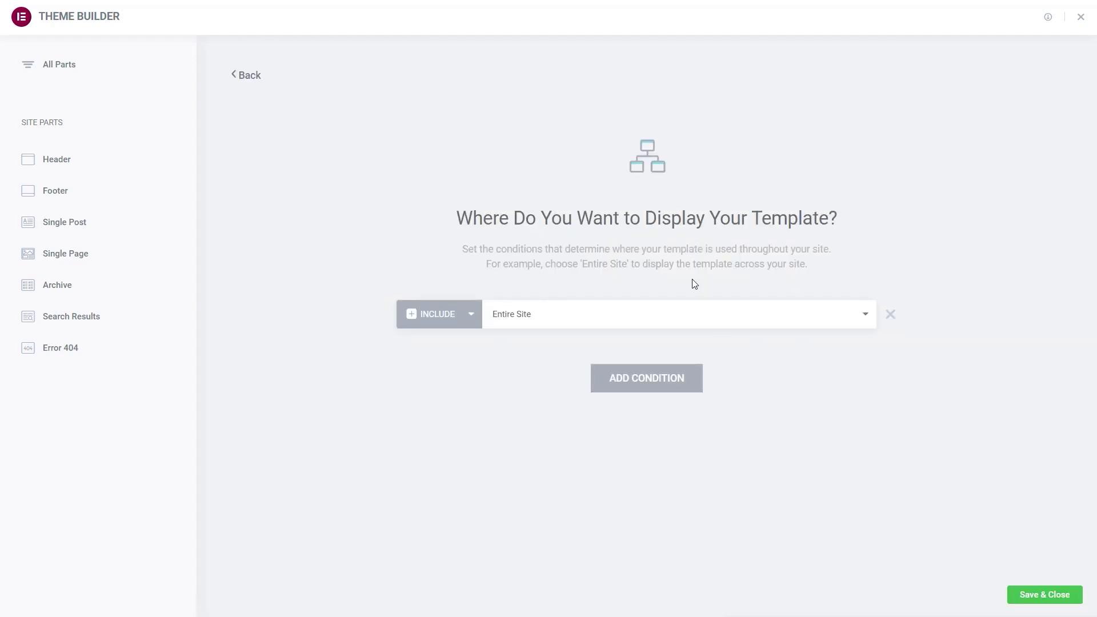
click(253, 78)
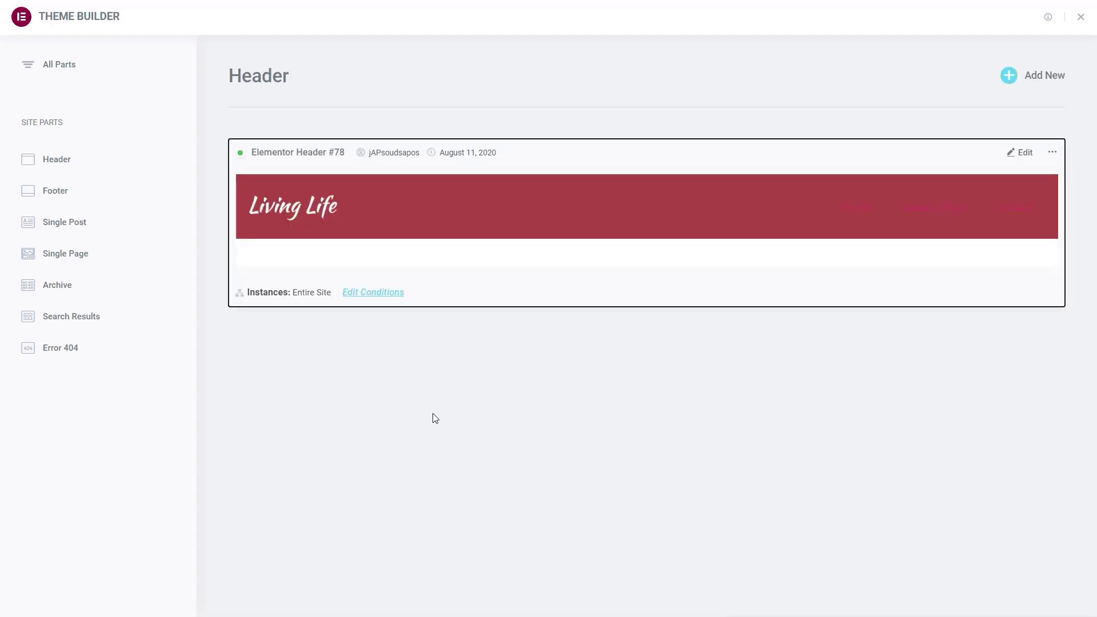
Rename the header part as Default Header
click(1054, 153)
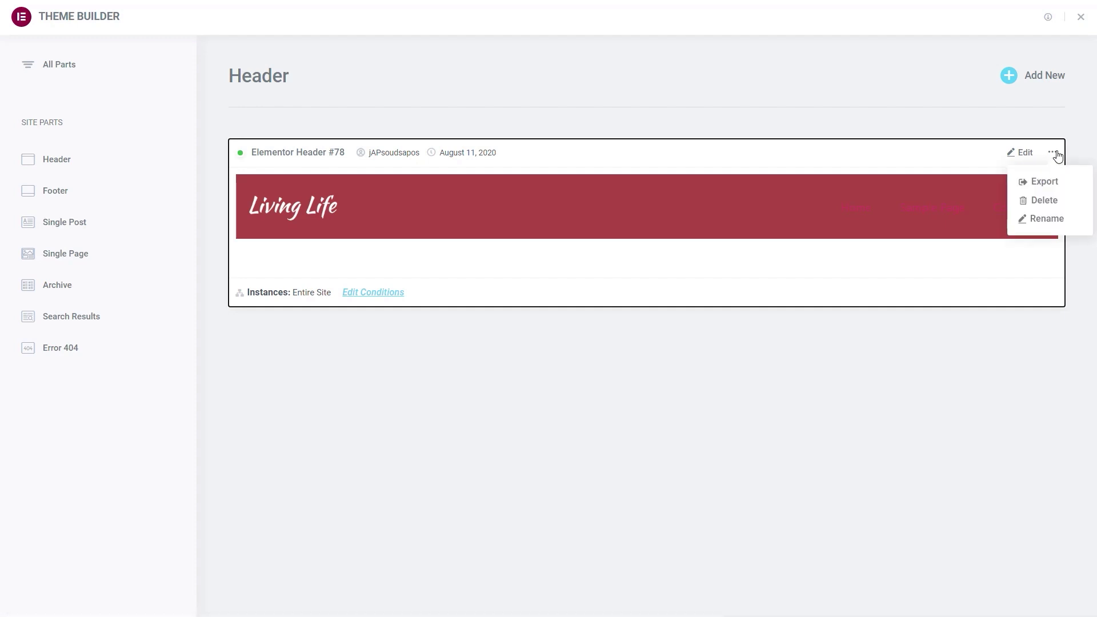
click(1046, 218)
drag(583, 310, 400, 317)
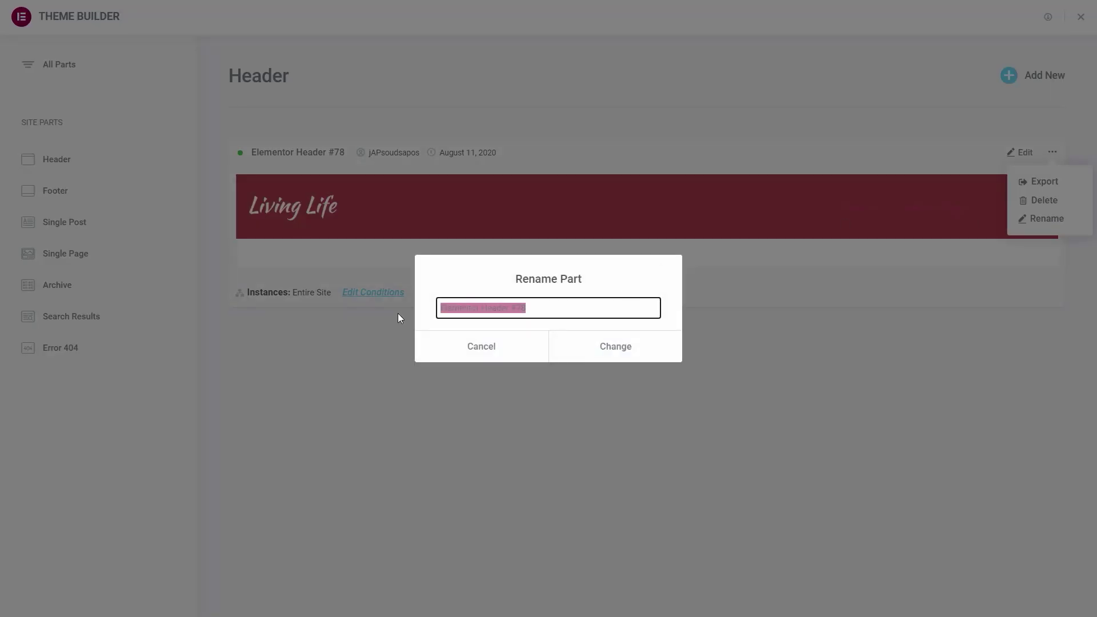
text(Default Header)
click(647, 349)
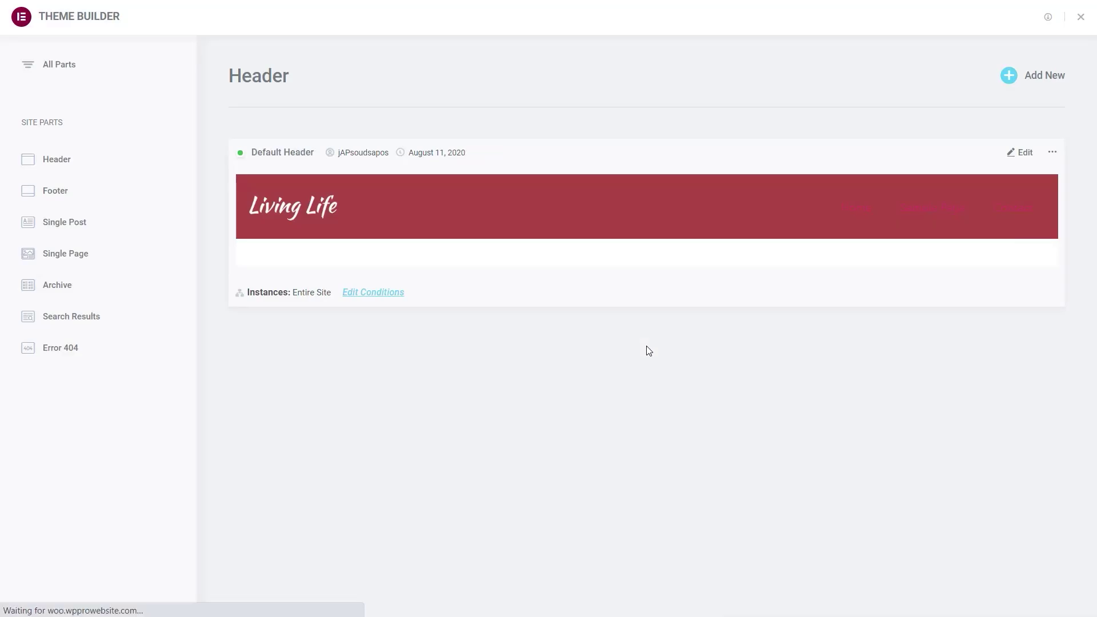
Create a new footer part and insert the light grey Stay in Touch footer block from the library
mouse_move(64, 162)
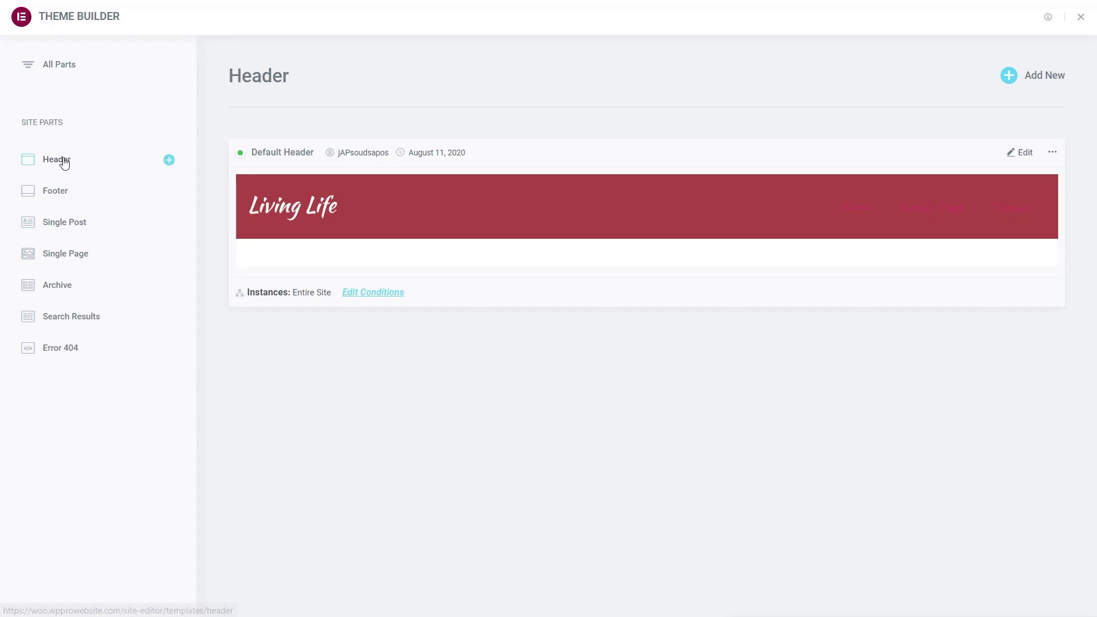
click(56, 192)
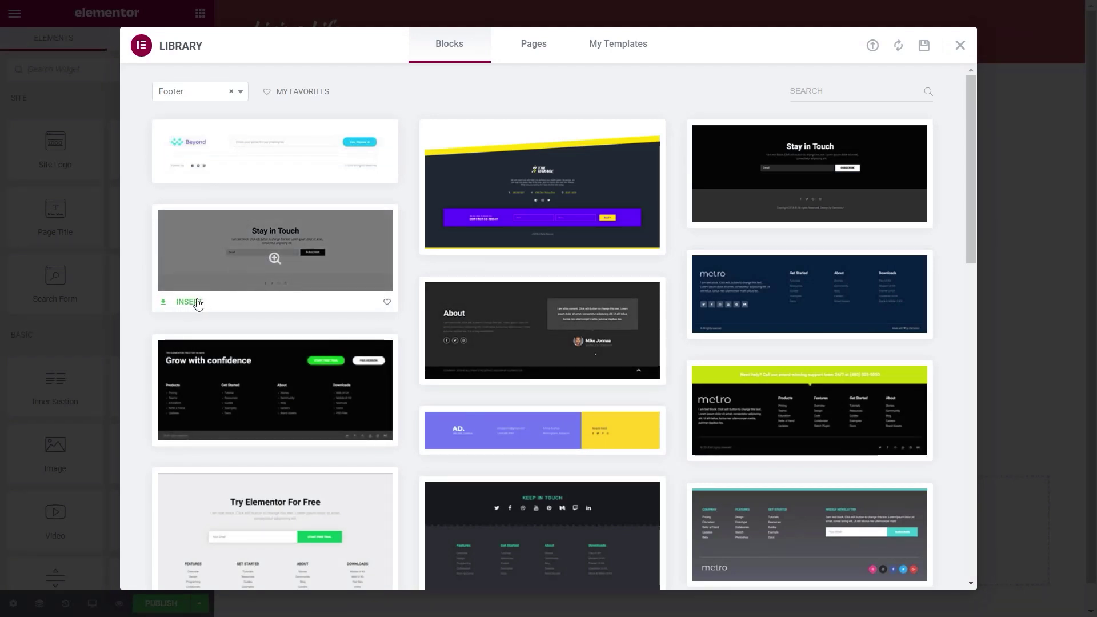
click(197, 303)
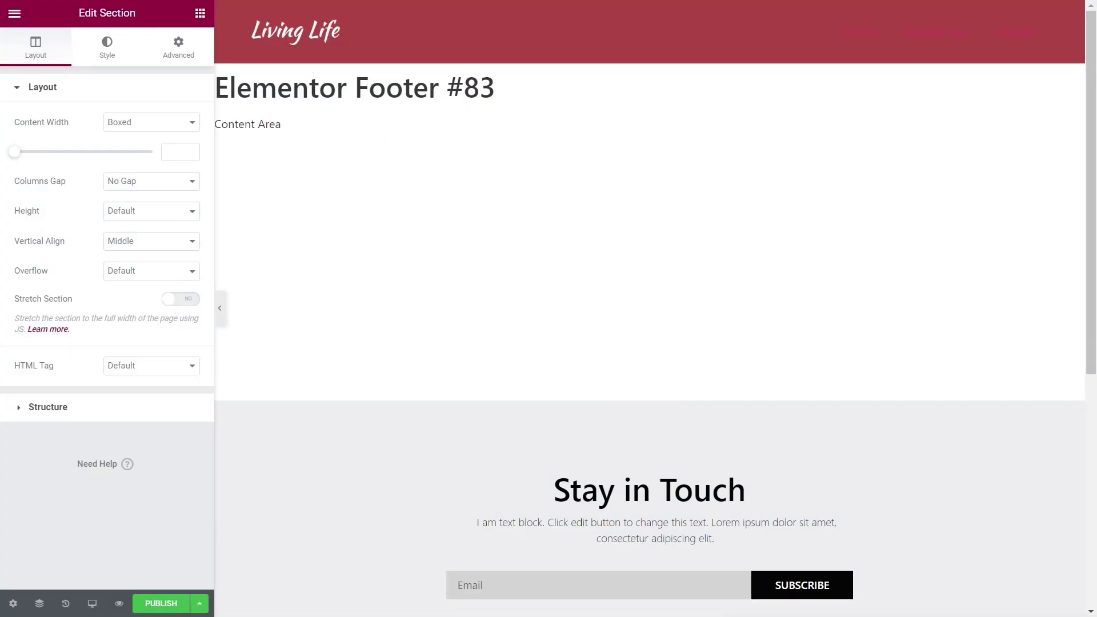
Publish the footer with a display condition that includes the Entire Site
click(152, 606)
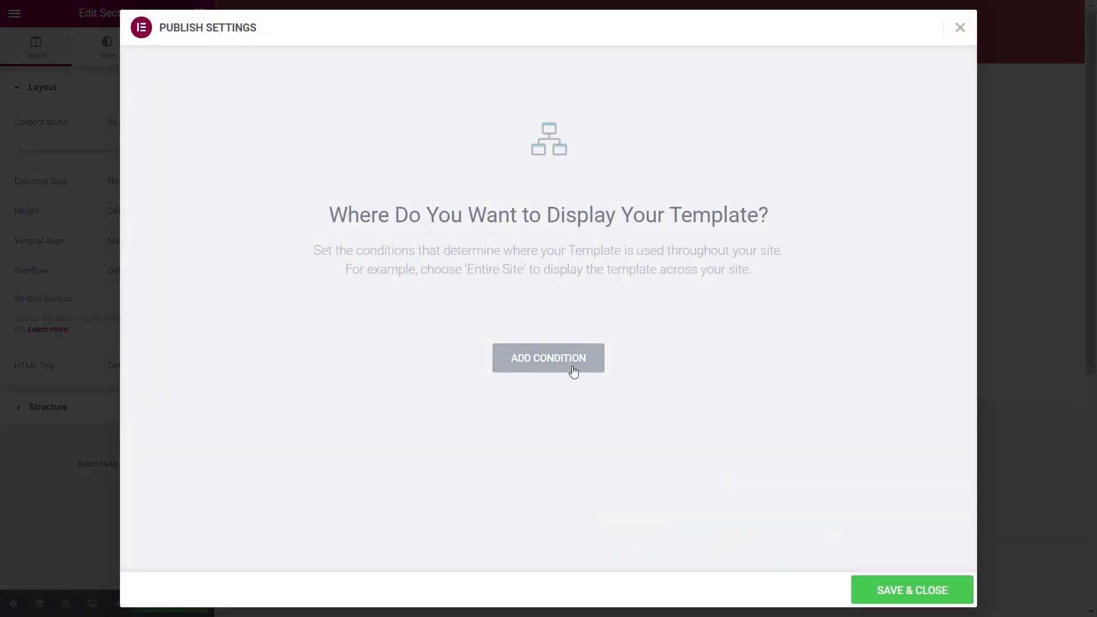
click(517, 366)
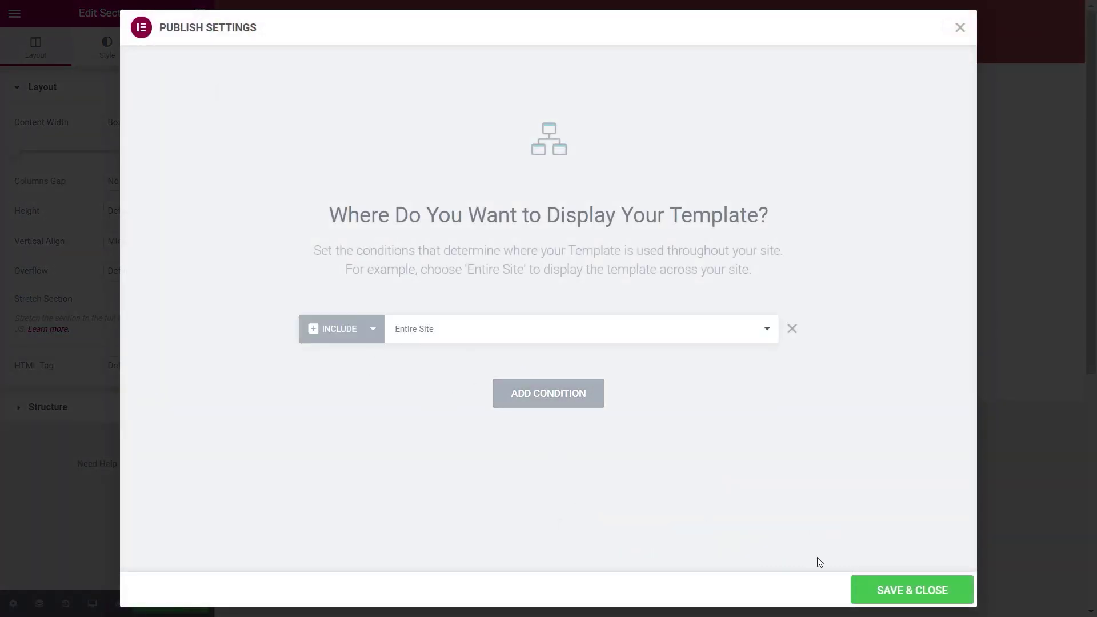
click(920, 593)
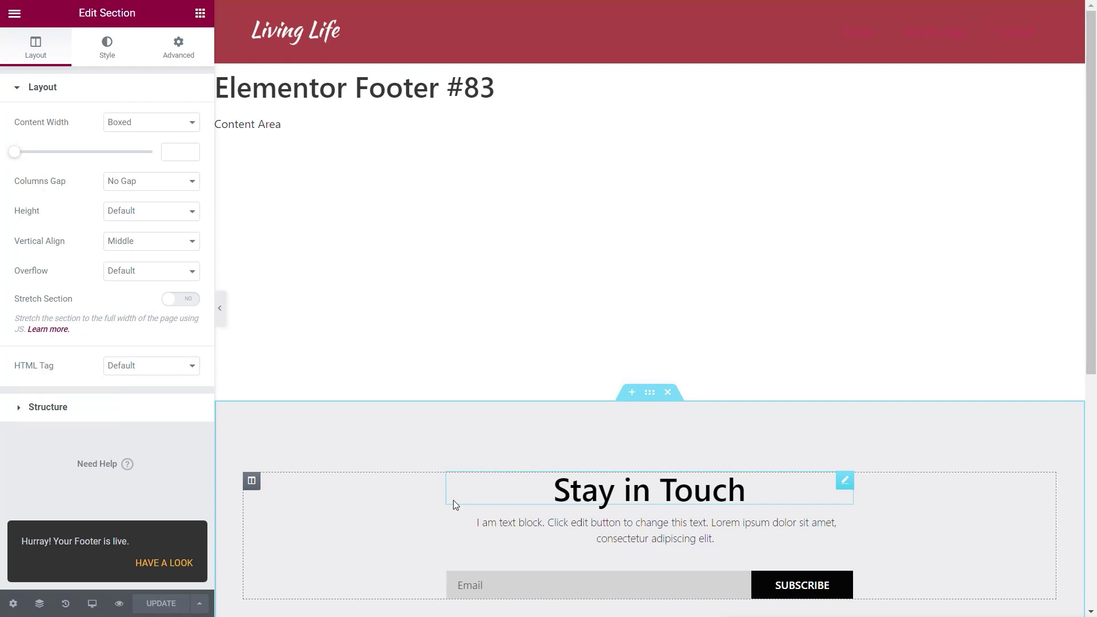
Return to the Theme Builder and open the newly published footer part
click(15, 13)
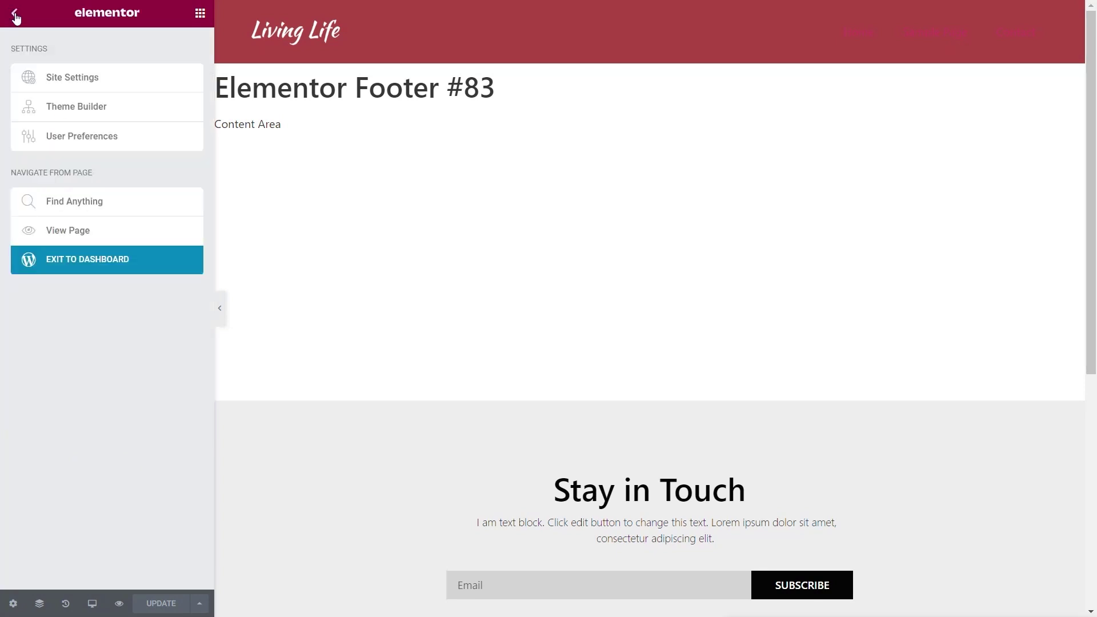
click(67, 108)
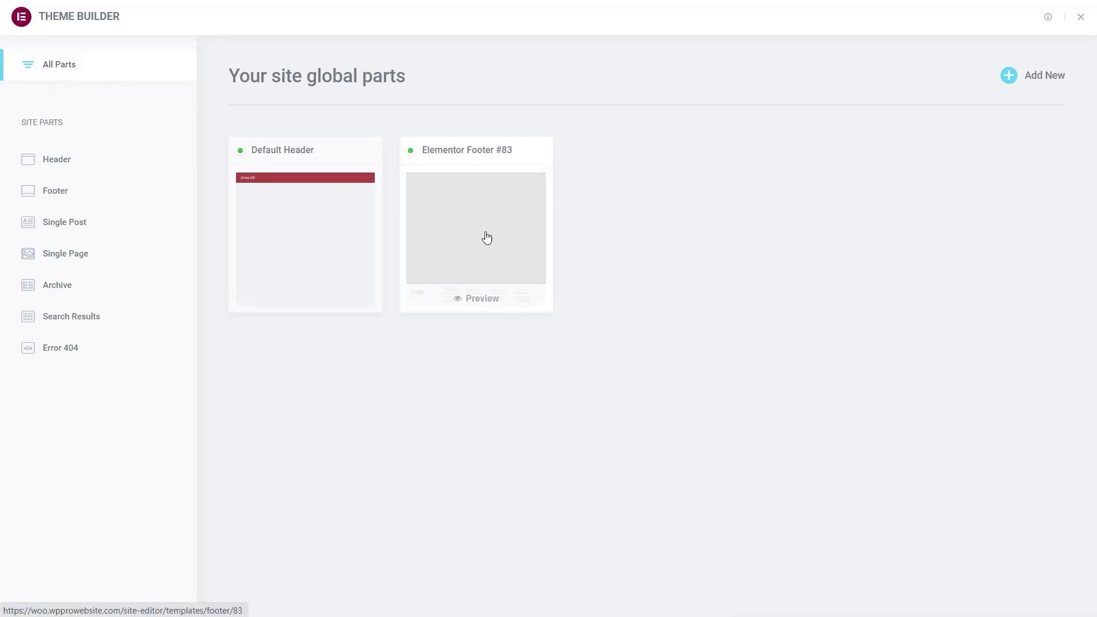
click(480, 165)
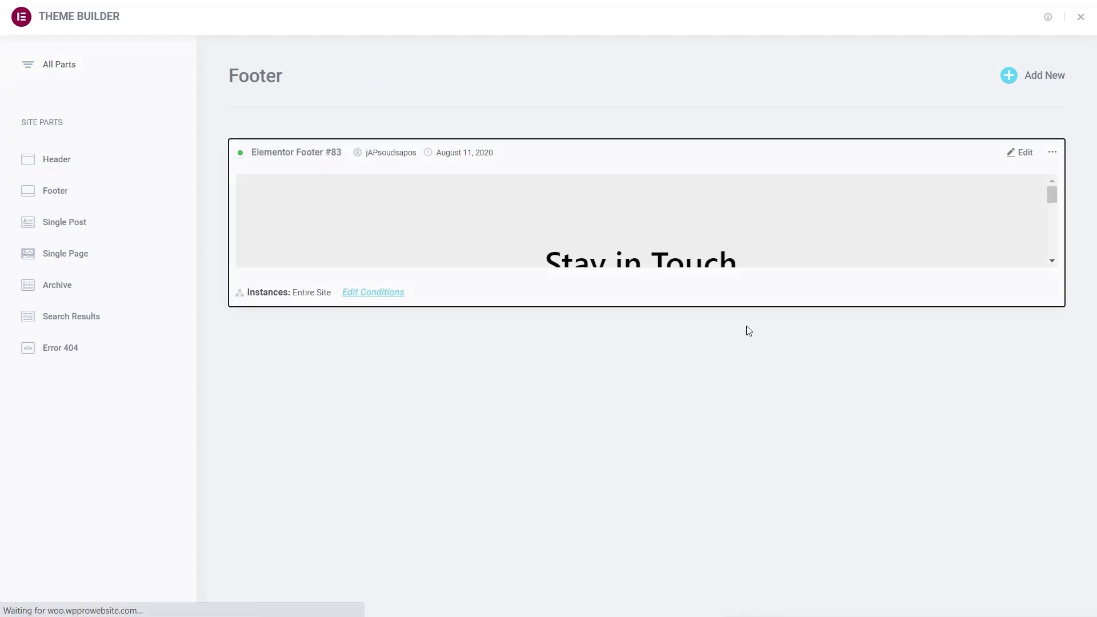
Rename the footer part as Default Footer
click(1052, 152)
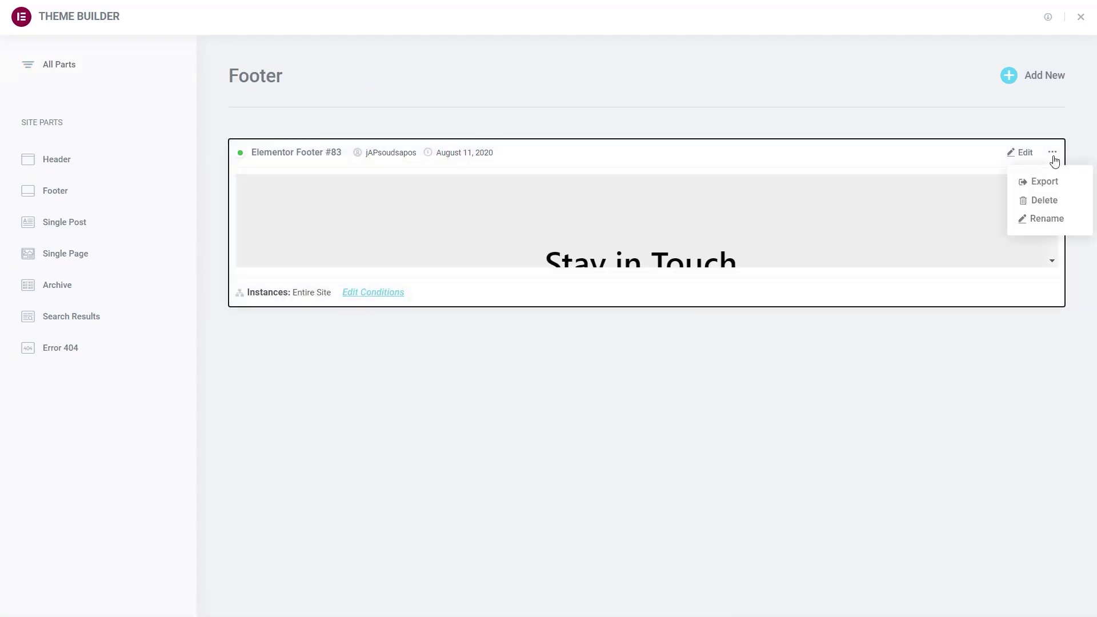
click(1043, 219)
key(BackSpace)
key(BackSpace)
key(BackSpace)
key(BackSpace)
key(BackSpace)
key(BackSpace)
key(BackSpace)
key(BackSpace)
key(BackSpace)
key(BackSpace)
key(BackSpace)
key(BackSpace)
key(BackSpace)
key(BackSpace)
key(BackSpace)
key(BackSpace)
key(BackSpace)
key(BackSpace)
key(BackSpace)
key(BackSpace)
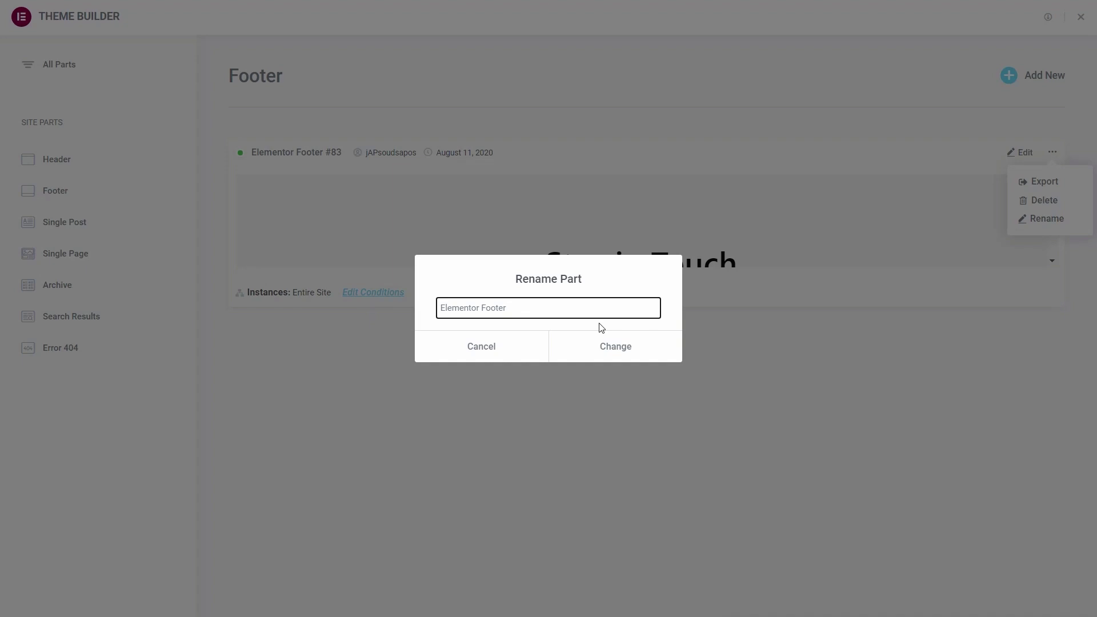
text(Default Footer)
click(615, 347)
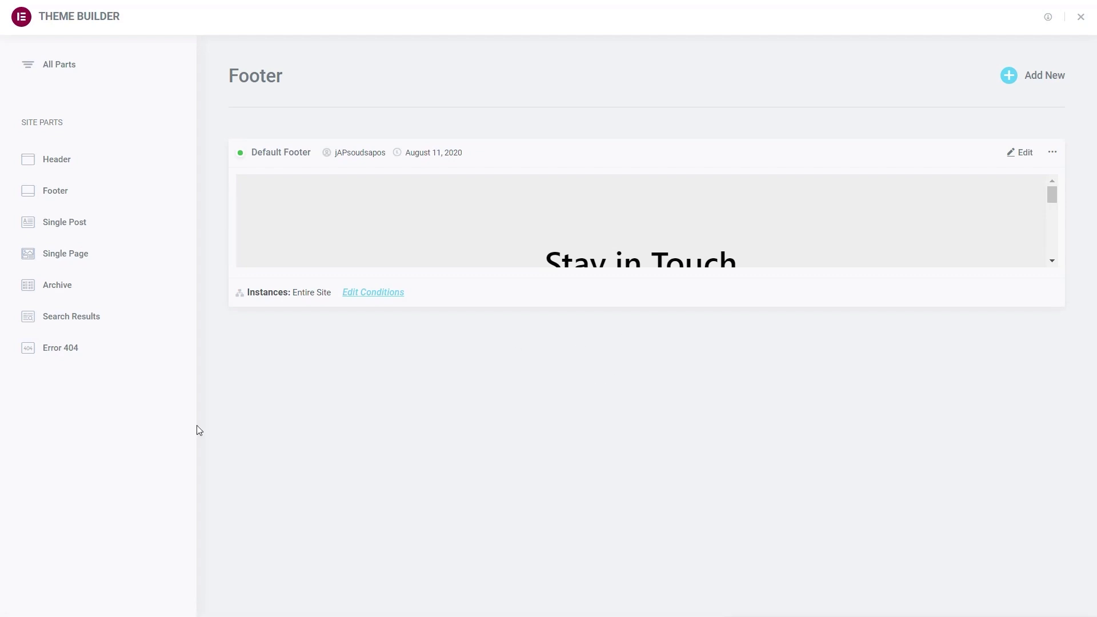
Show all site parts, open the Single Post parts, and create a new Single Post template
click(62, 65)
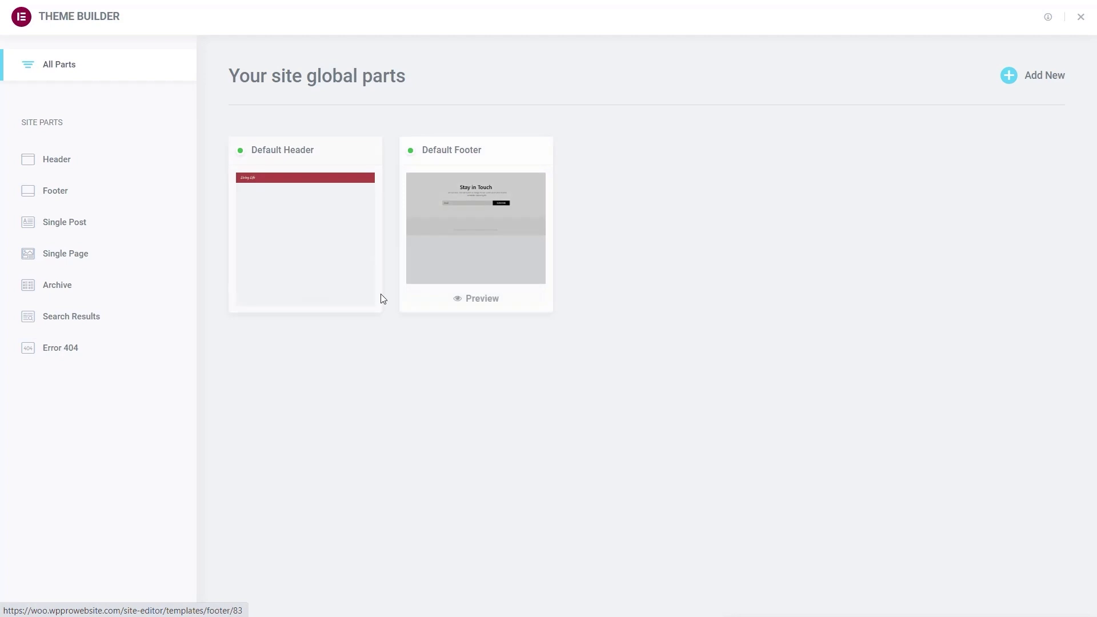
click(79, 228)
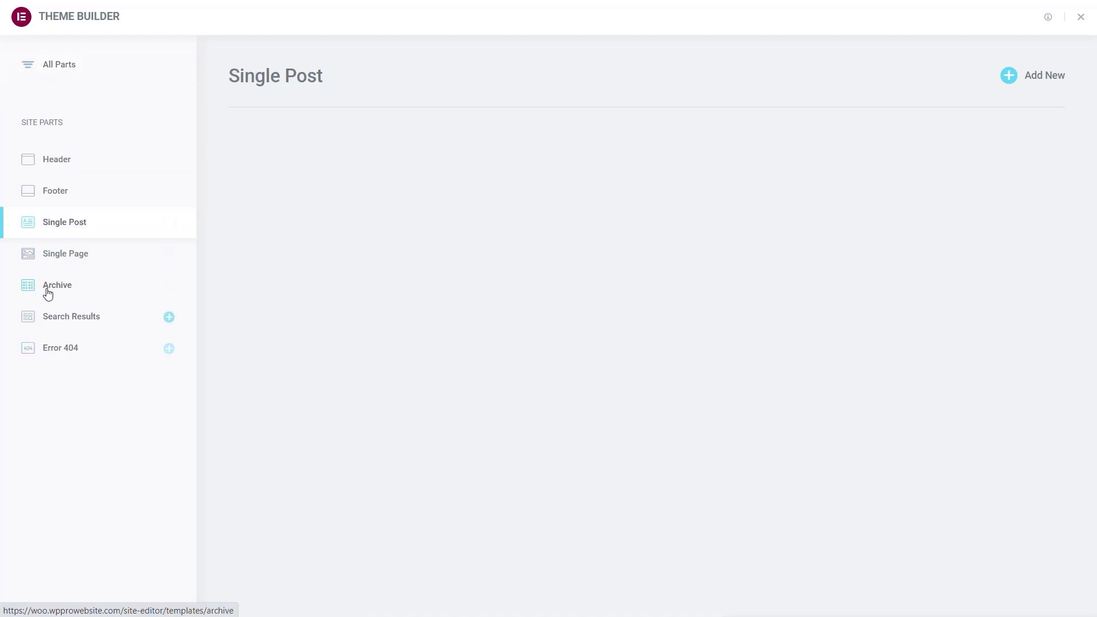
mouse_move(168, 230)
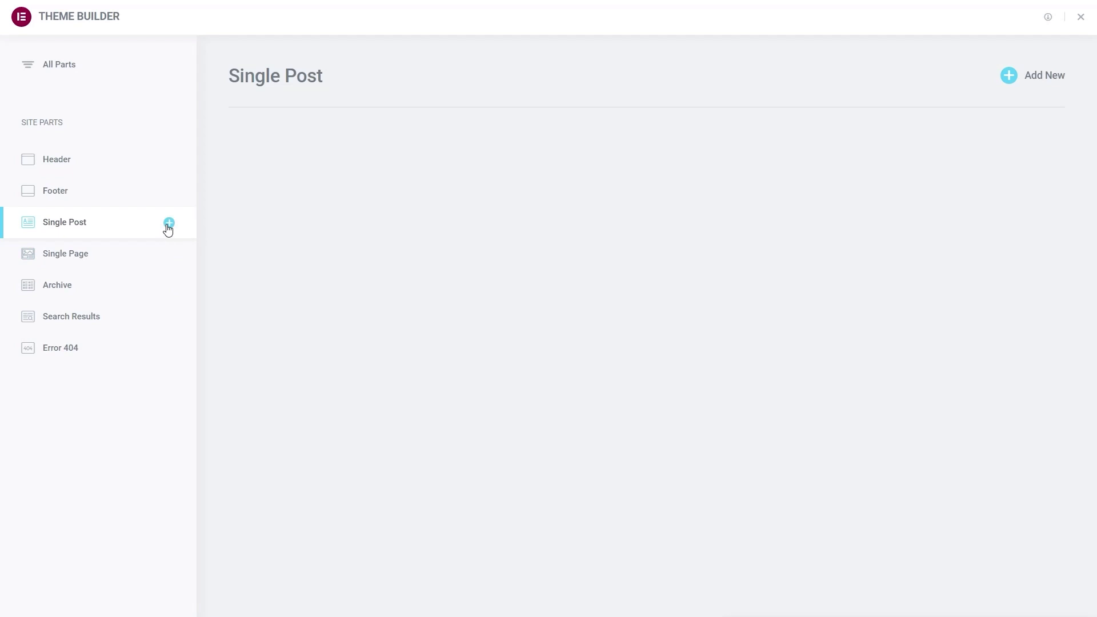
click(1009, 76)
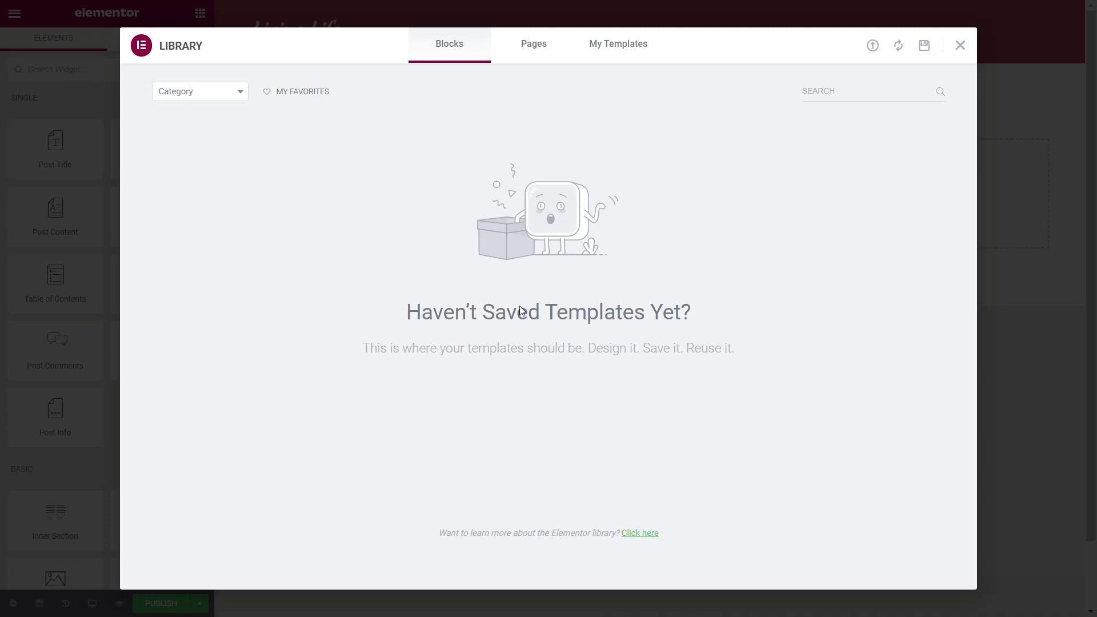
Filter the block library by the Single Post category and insert the "How to be smart with your money when buying an apartment" template
click(241, 98)
drag(245, 145, 245, 207)
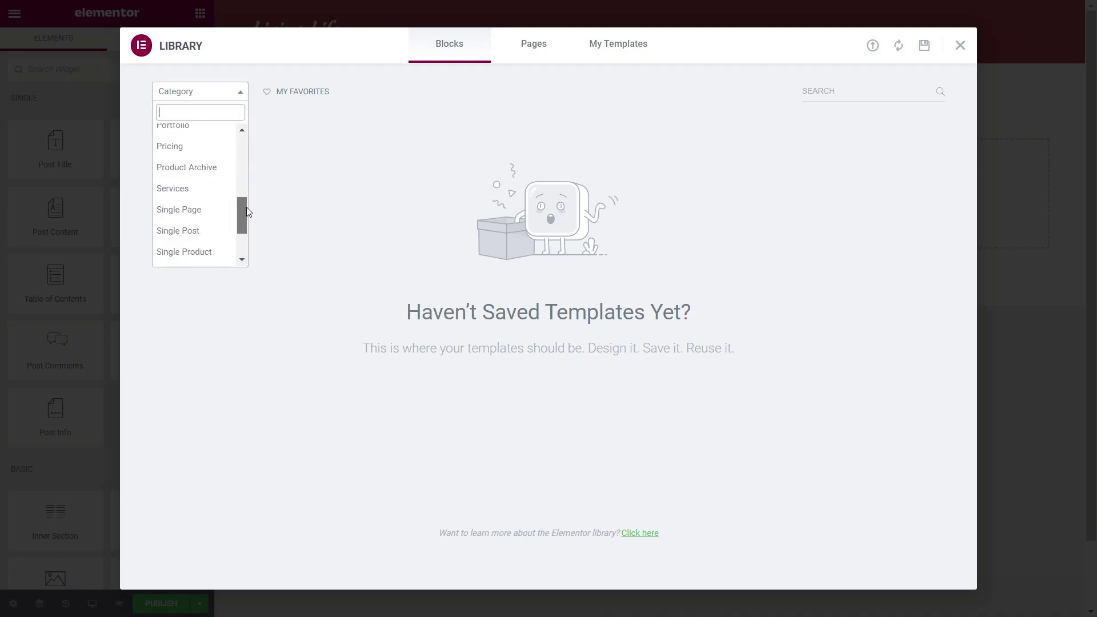
click(197, 237)
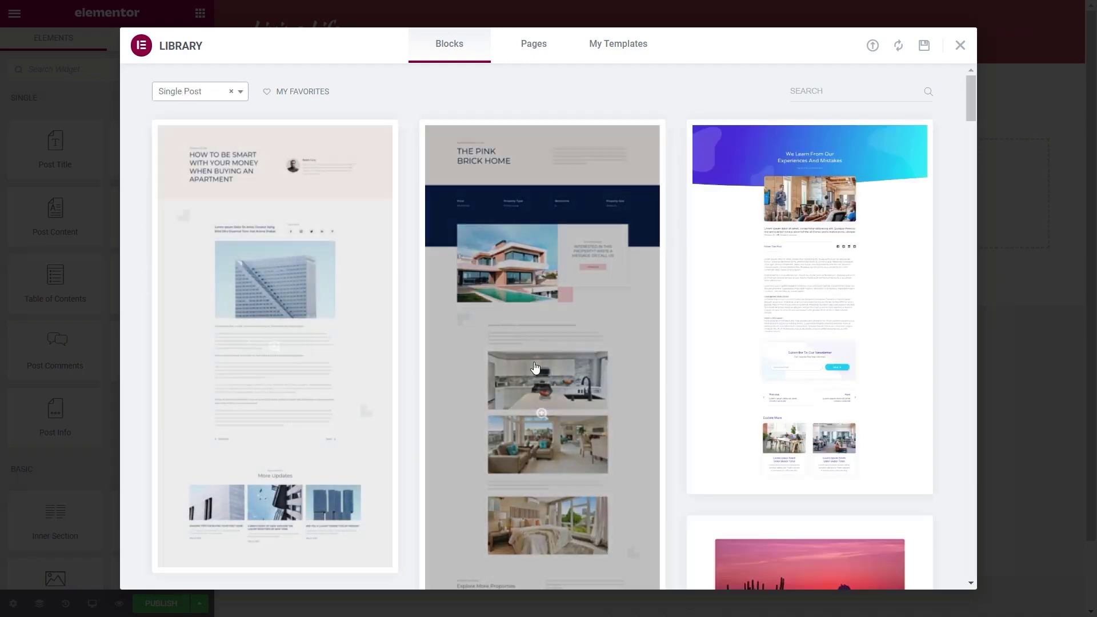
drag(970, 112, 968, 111)
mouse_move(213, 377)
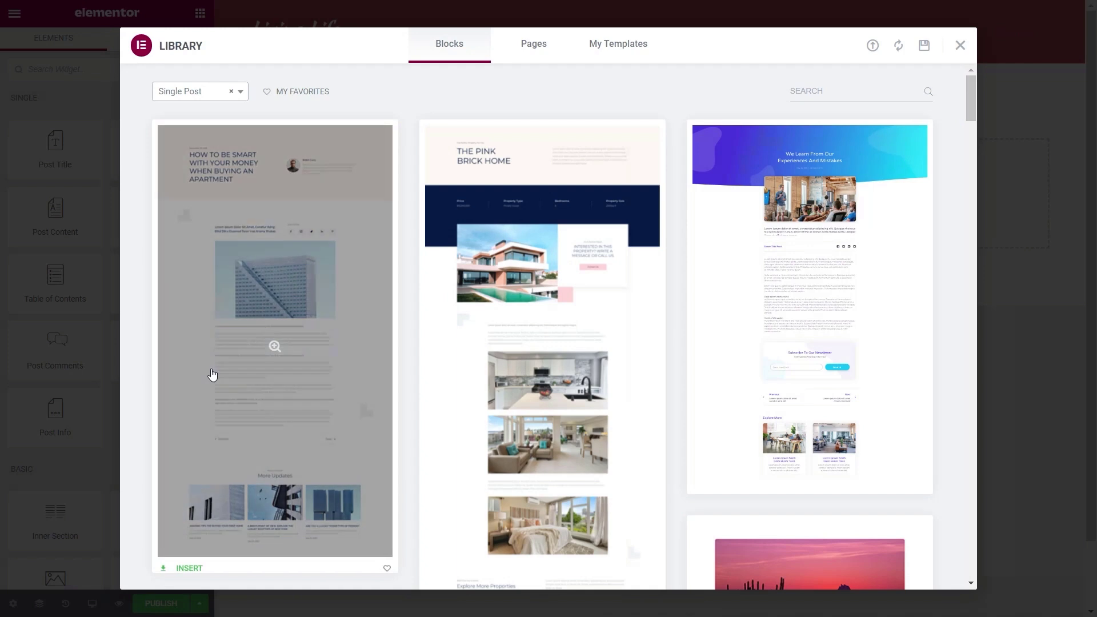
click(189, 562)
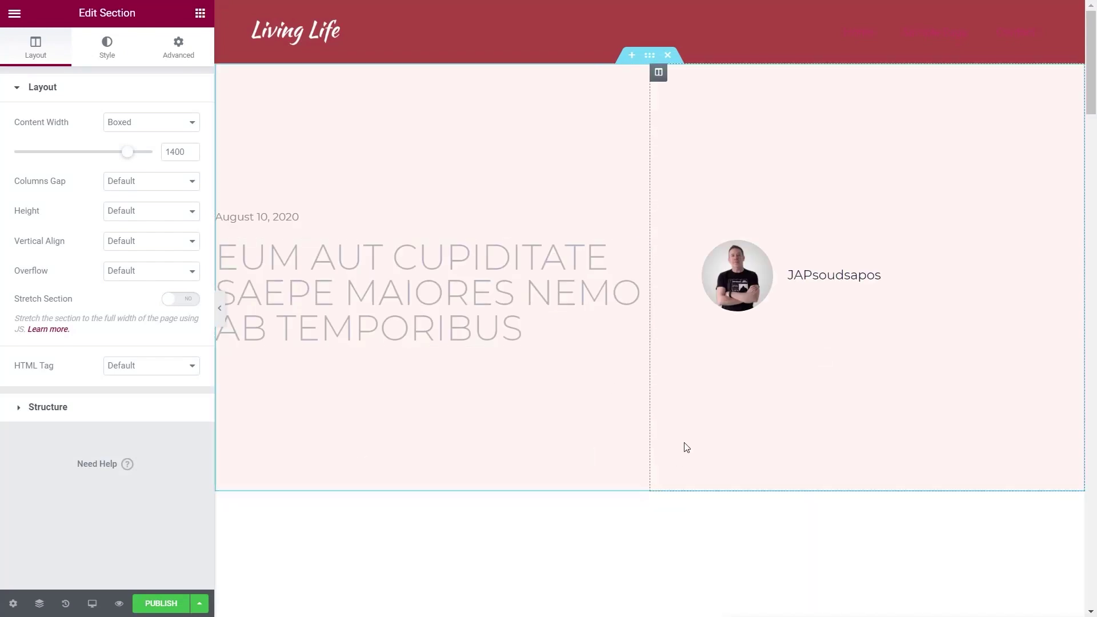
Delete the inner section with the Share Post social icons above the featured image
scroll(605, 515, down, 10)
scroll(589, 510, down, 15)
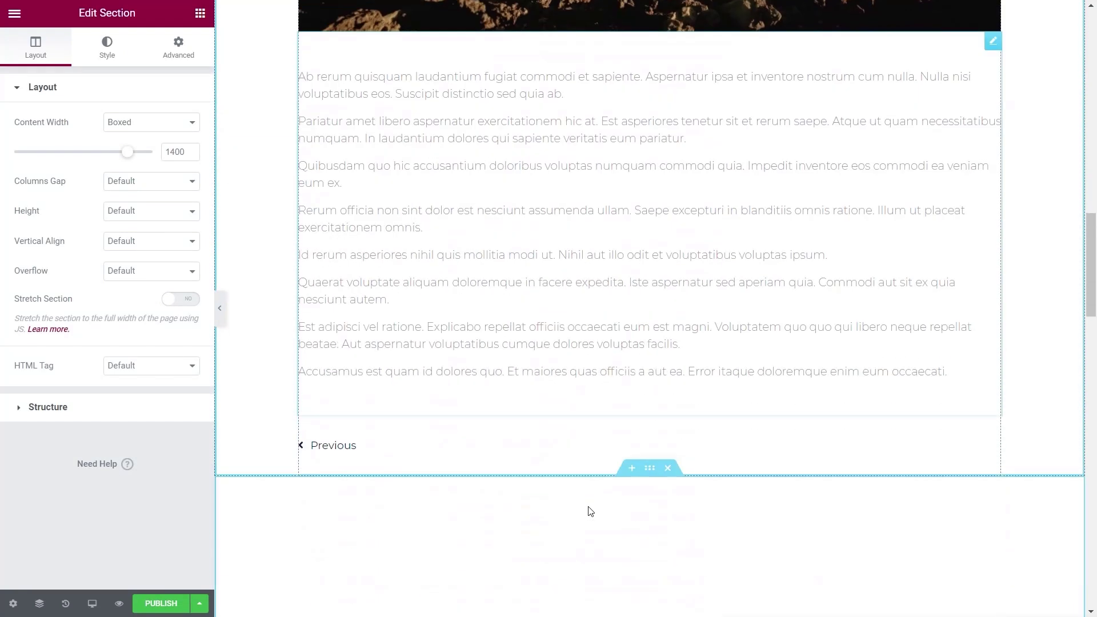
scroll(590, 510, up, 9)
scroll(590, 510, up, 12)
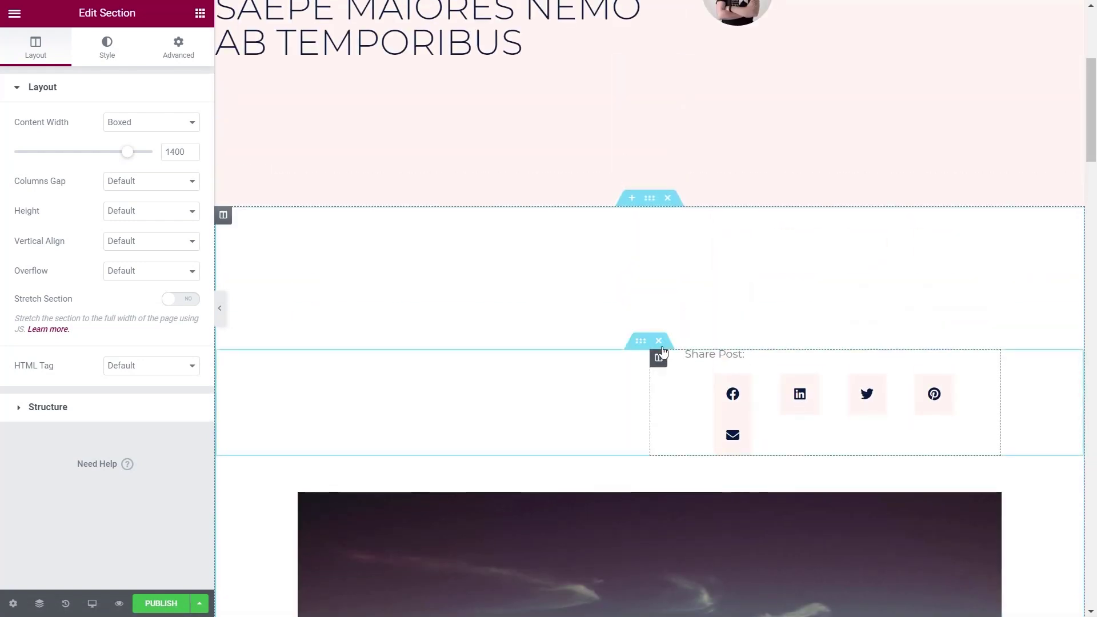
click(660, 341)
scroll(649, 446, up, 5)
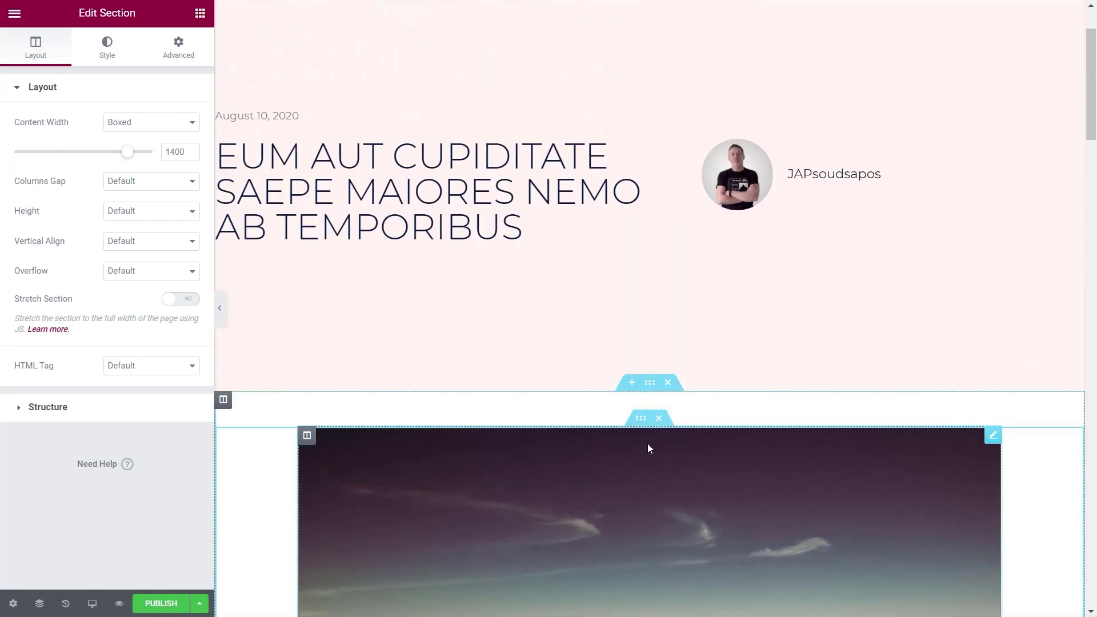
Publish the single post template with a display condition that includes All Singular
scroll(682, 395, down, 20)
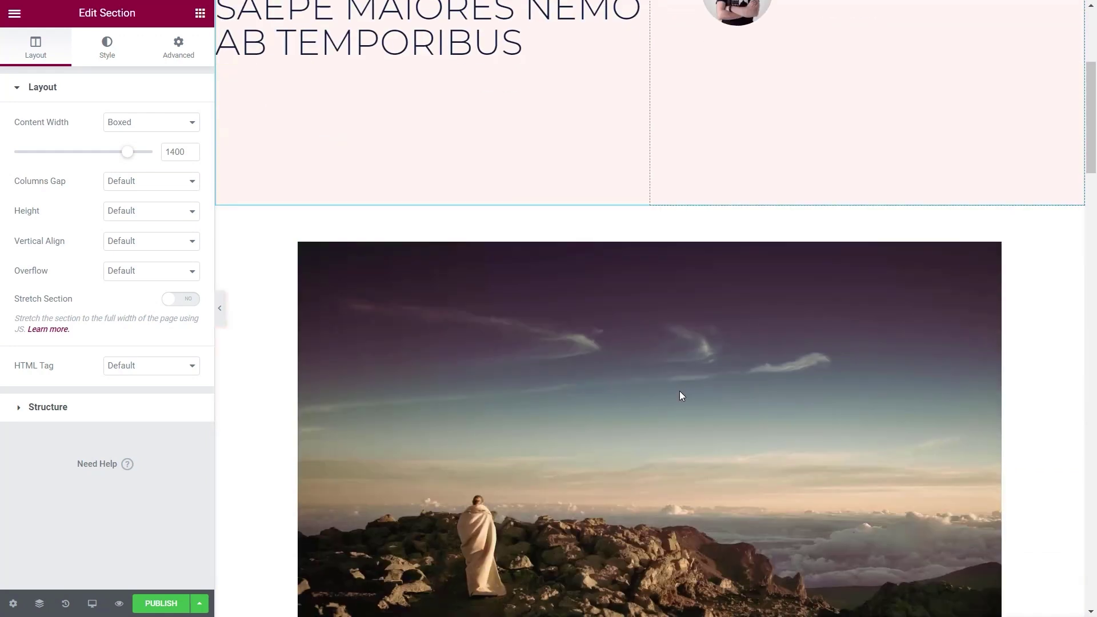
scroll(681, 396, down, 9)
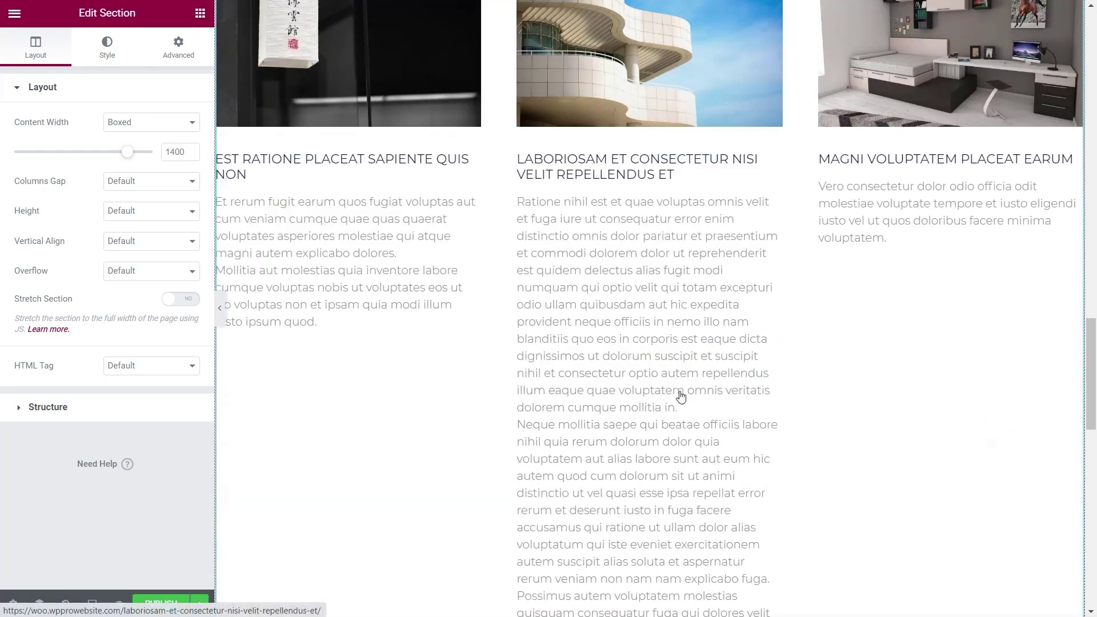
click(162, 604)
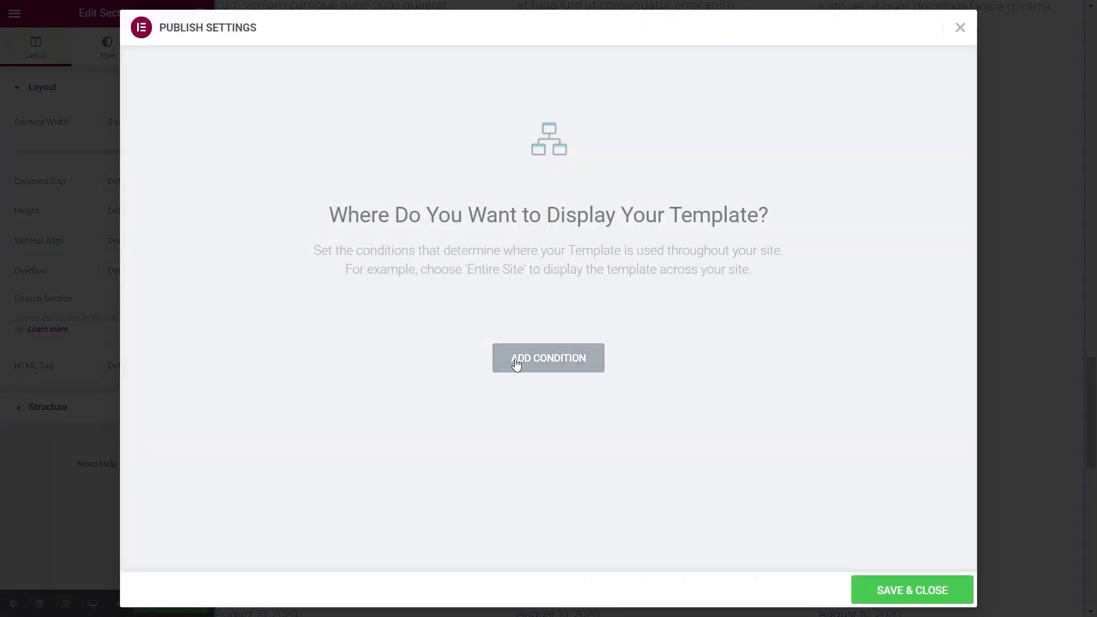
click(524, 358)
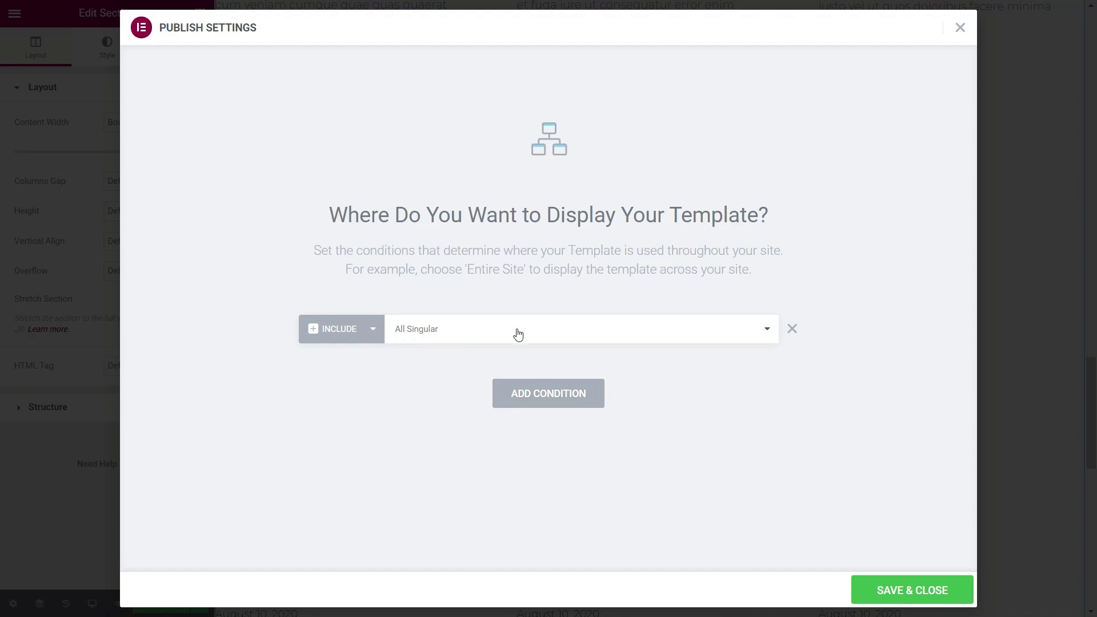
click(625, 337)
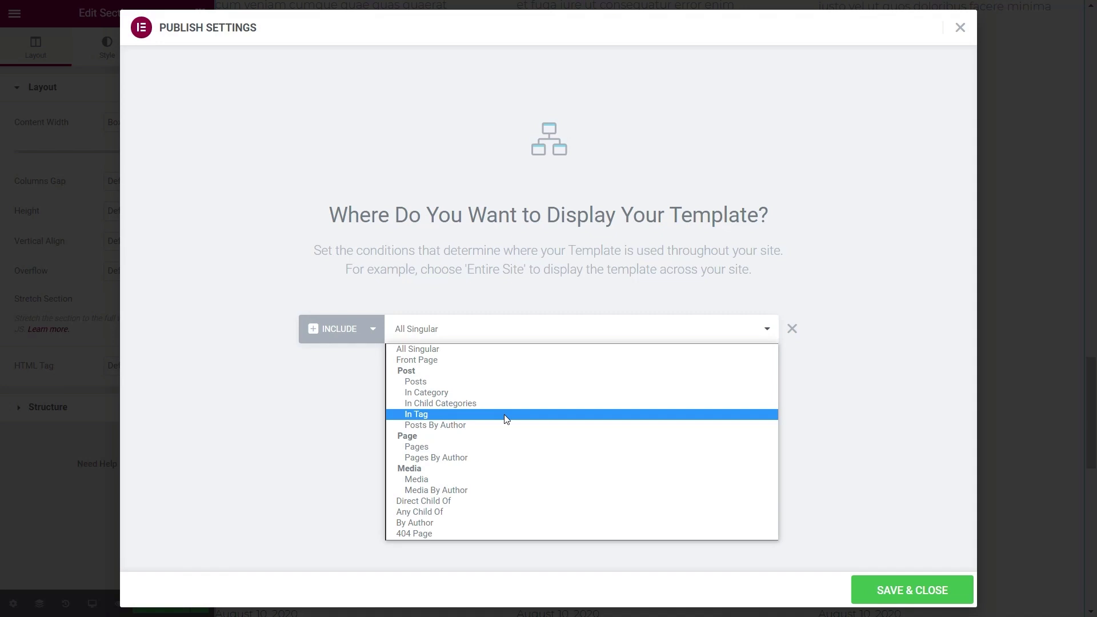
click(886, 353)
click(891, 597)
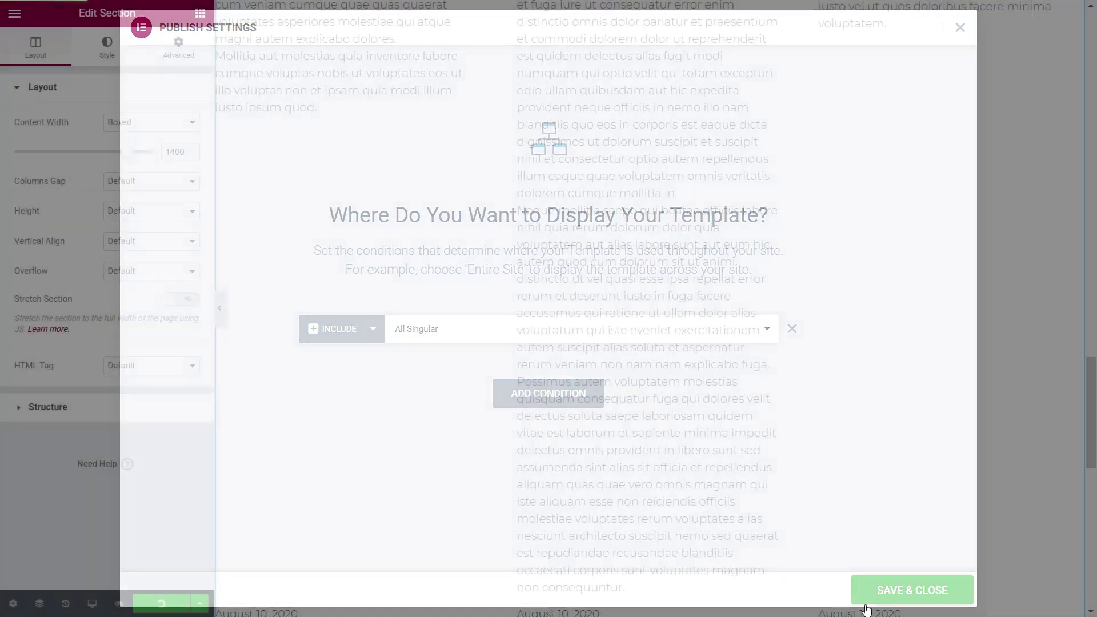
Return to the Theme Builder, create a new Archive part, and insert the Exclusive Properties block from the library
scroll(460, 544, up, 8)
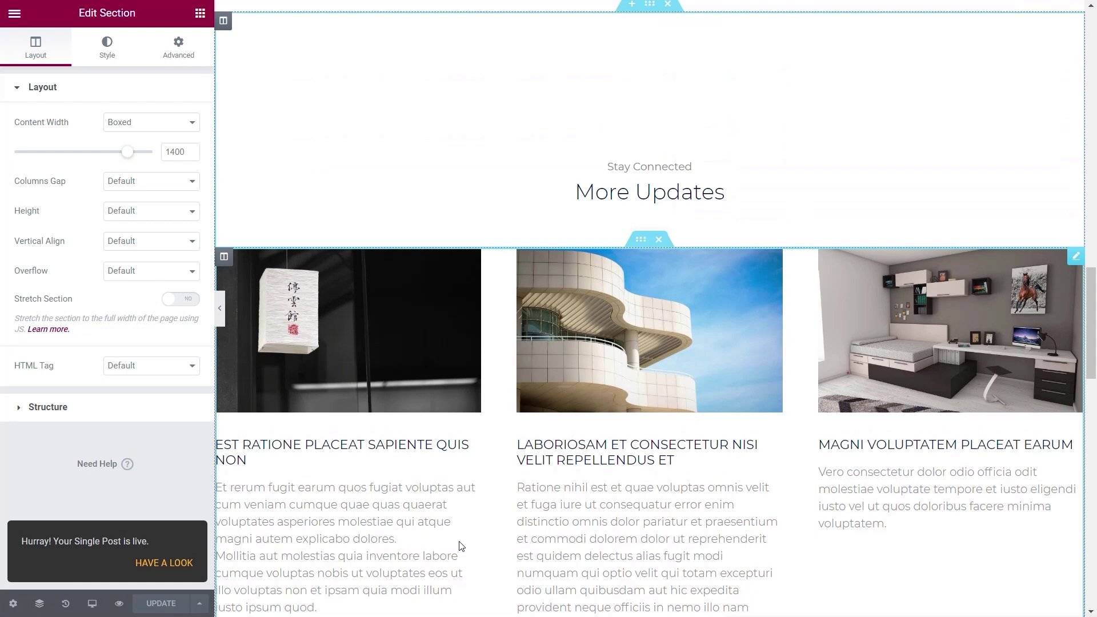
scroll(461, 544, up, 20)
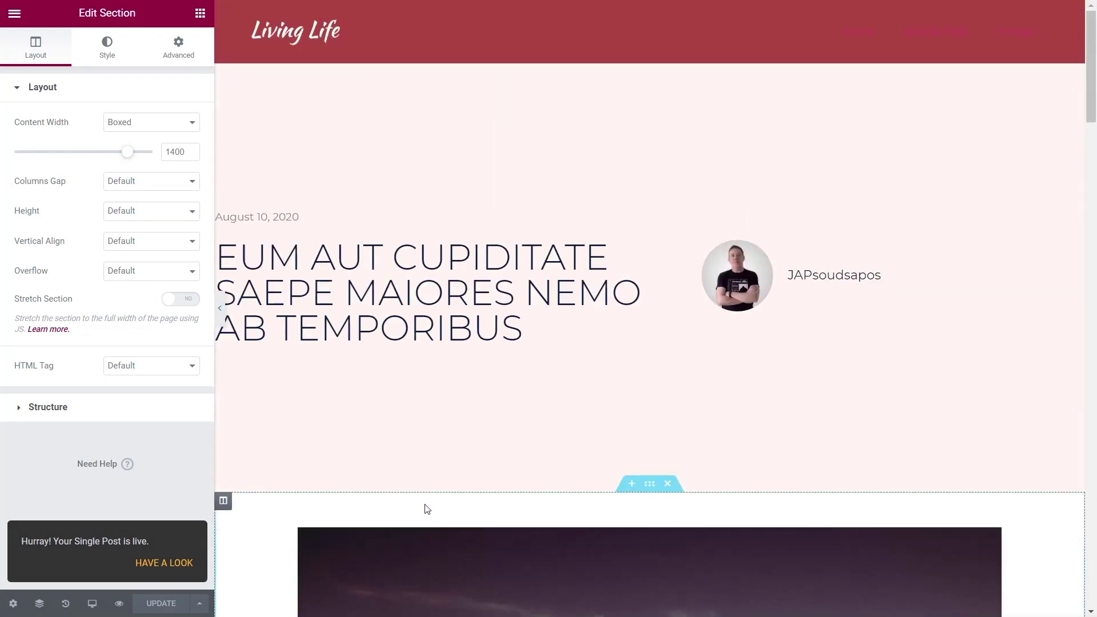
click(15, 13)
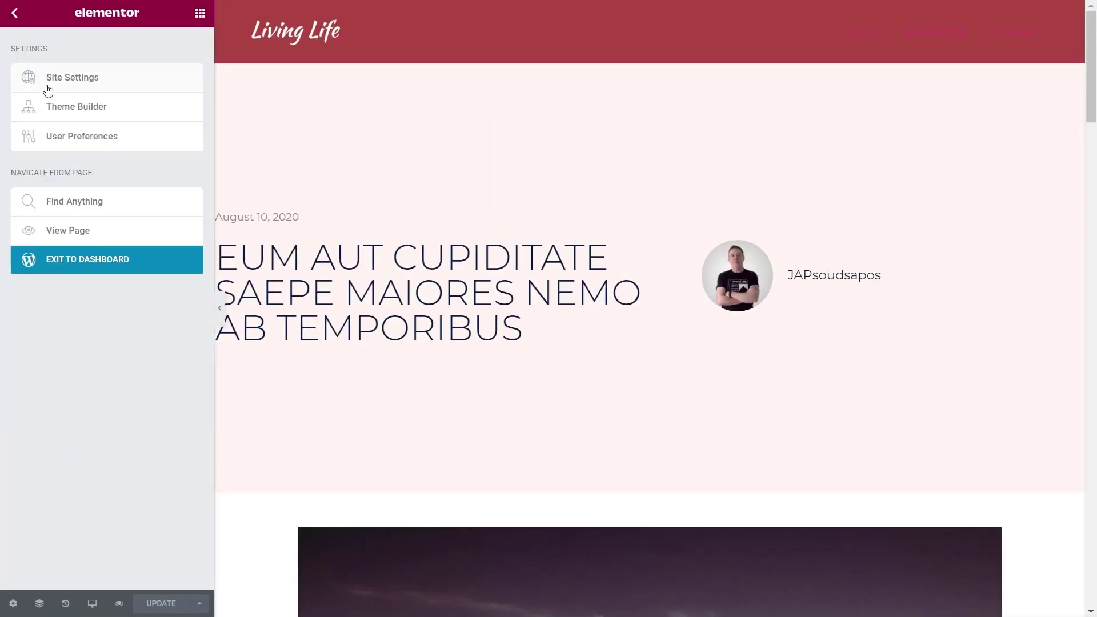
click(83, 116)
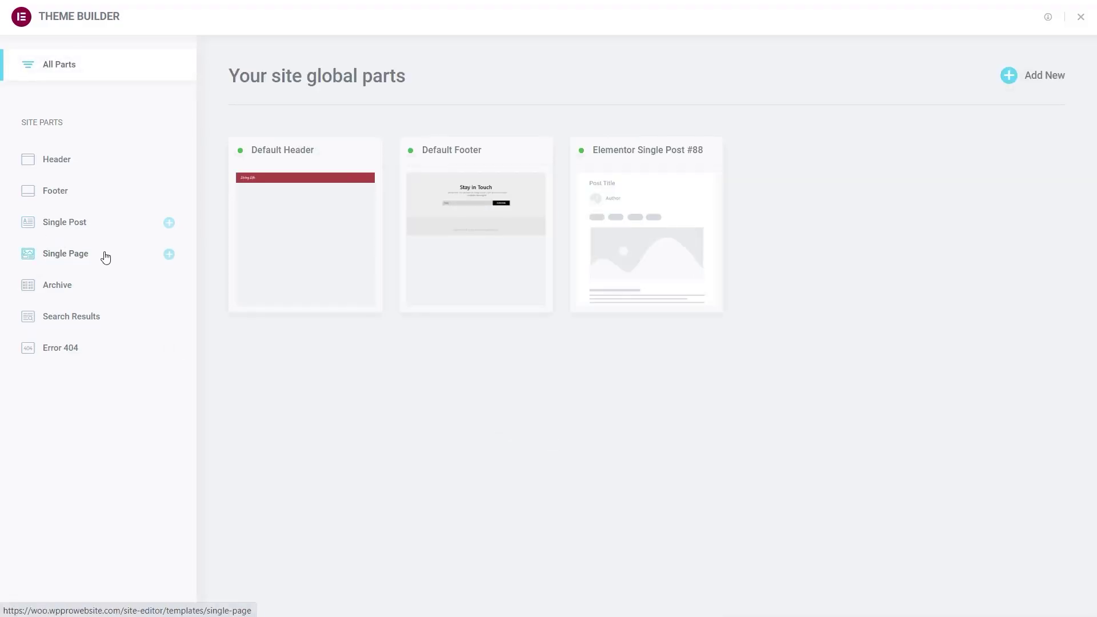
click(168, 286)
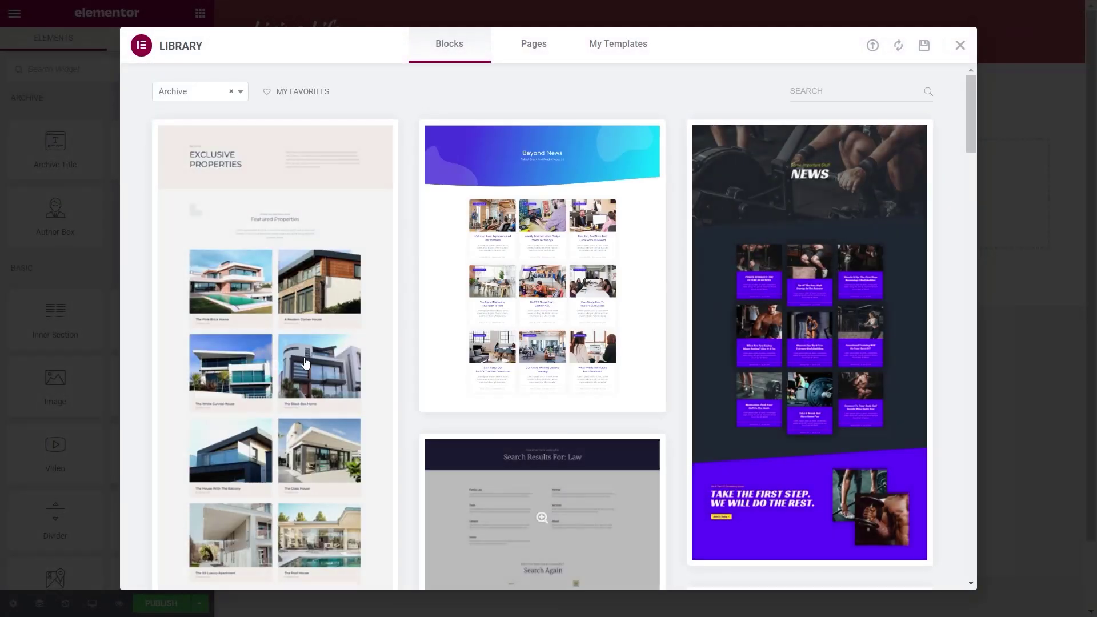
click(343, 394)
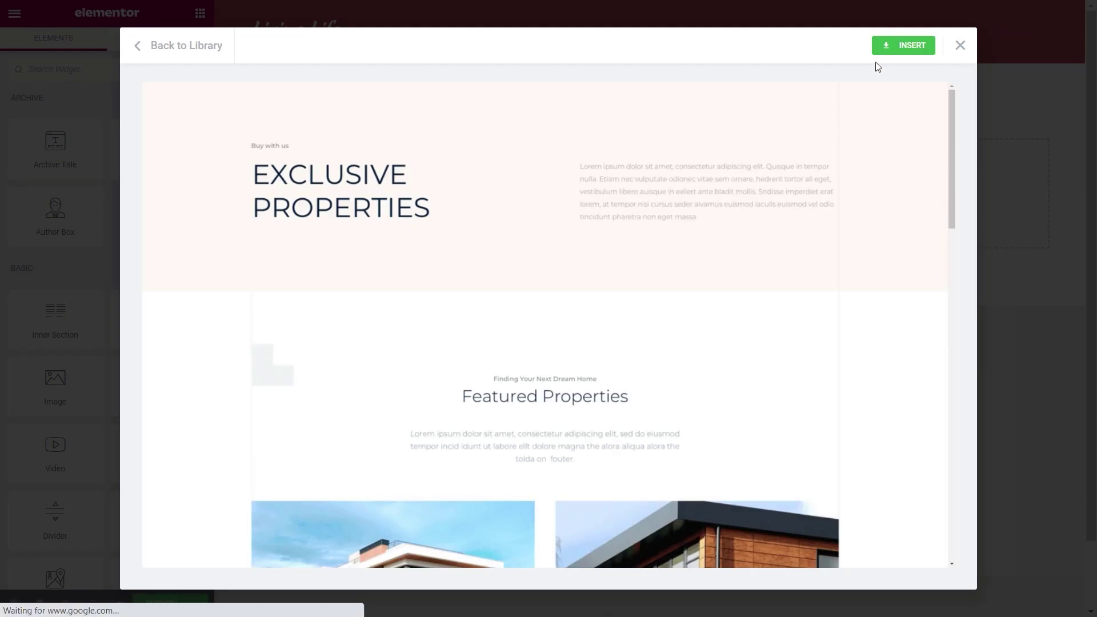
click(890, 46)
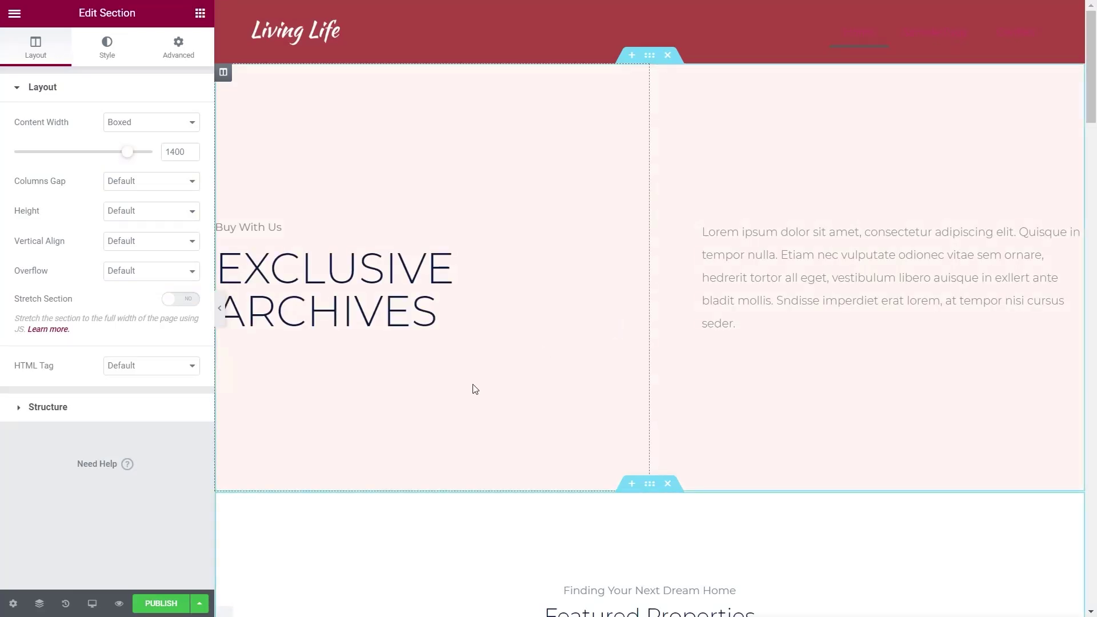
Publish the archive template with a display condition that includes All Archives
scroll(474, 387, down, 7)
scroll(414, 417, down, 20)
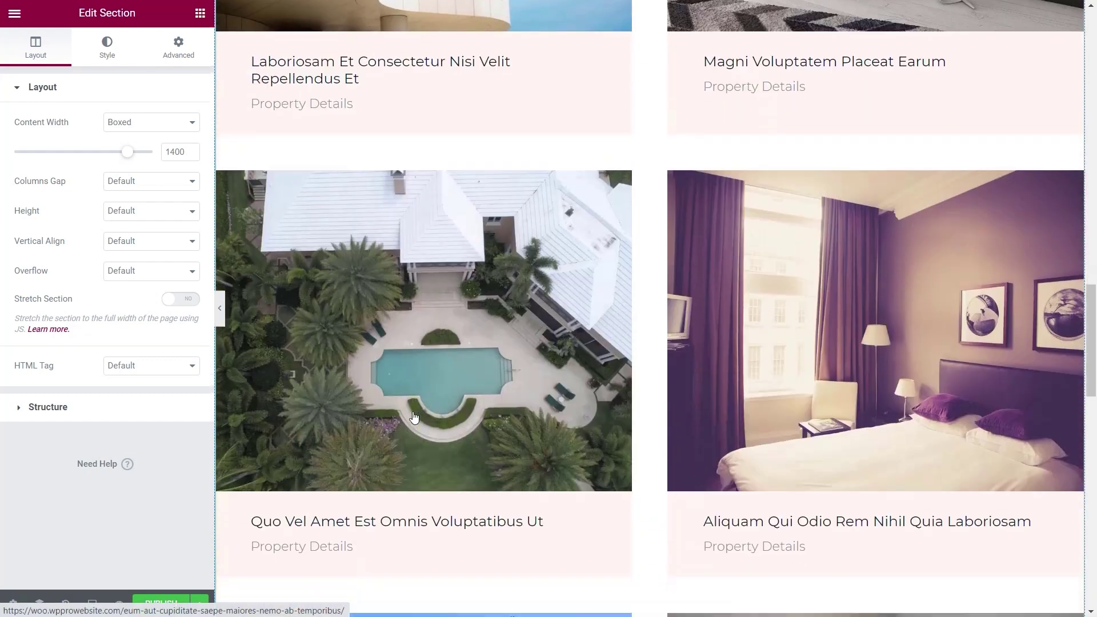
scroll(415, 417, down, 15)
scroll(412, 416, up, 8)
click(139, 600)
click(568, 367)
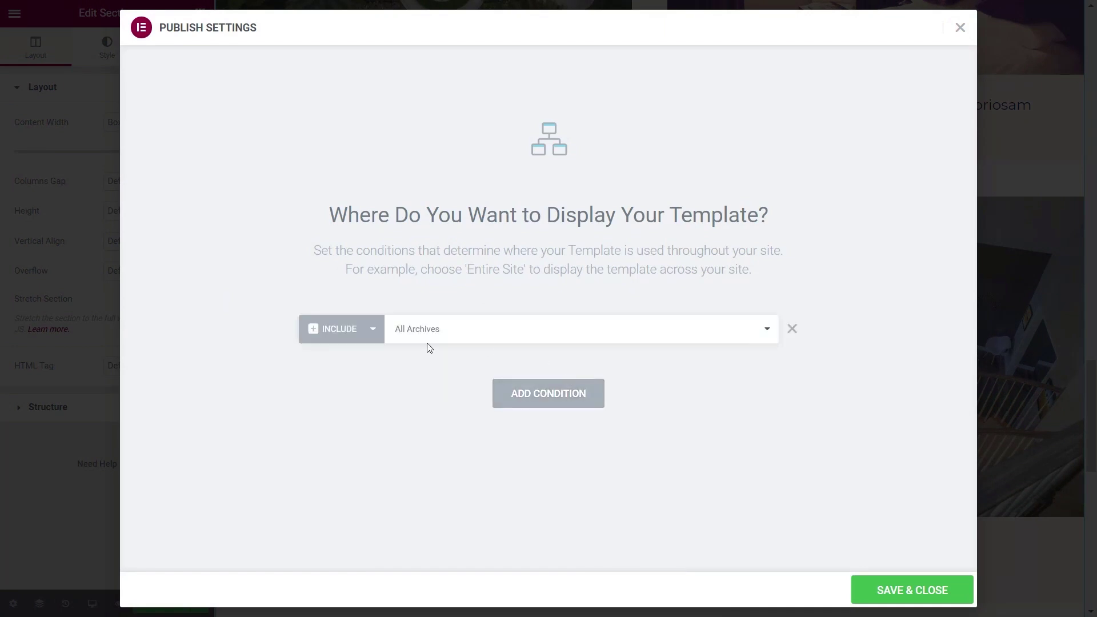
click(914, 589)
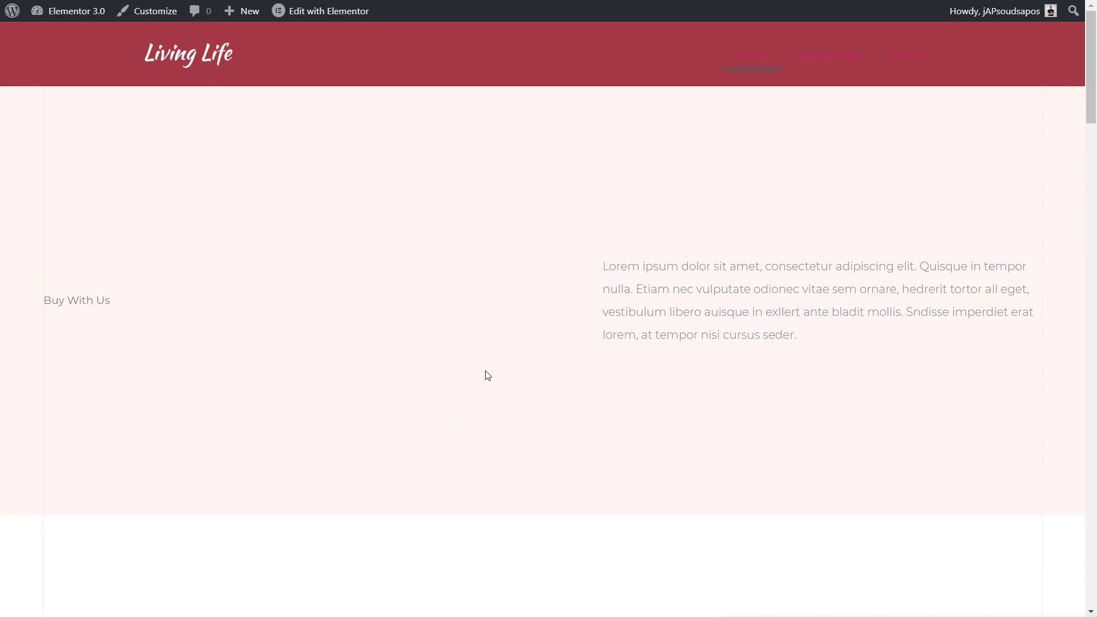
Review the live archive page, open the post "Quo Vel Amet Est Omnis Voluptatibus Ut", and examine its single post layout
scroll(485, 375, down, 4)
scroll(156, 360, down, 10)
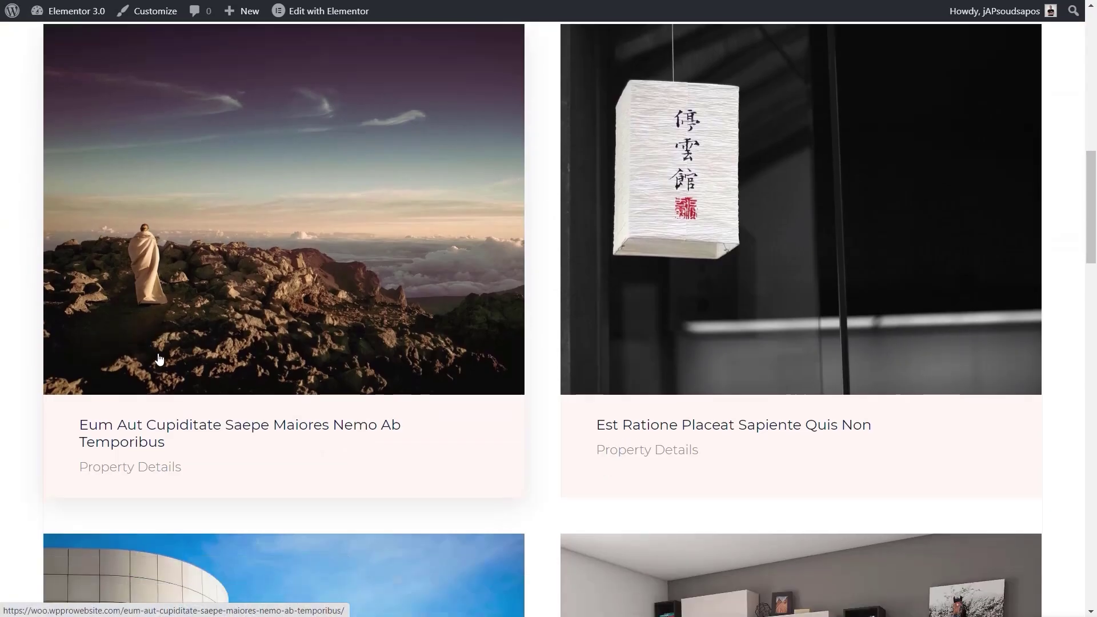
scroll(160, 359, down, 9)
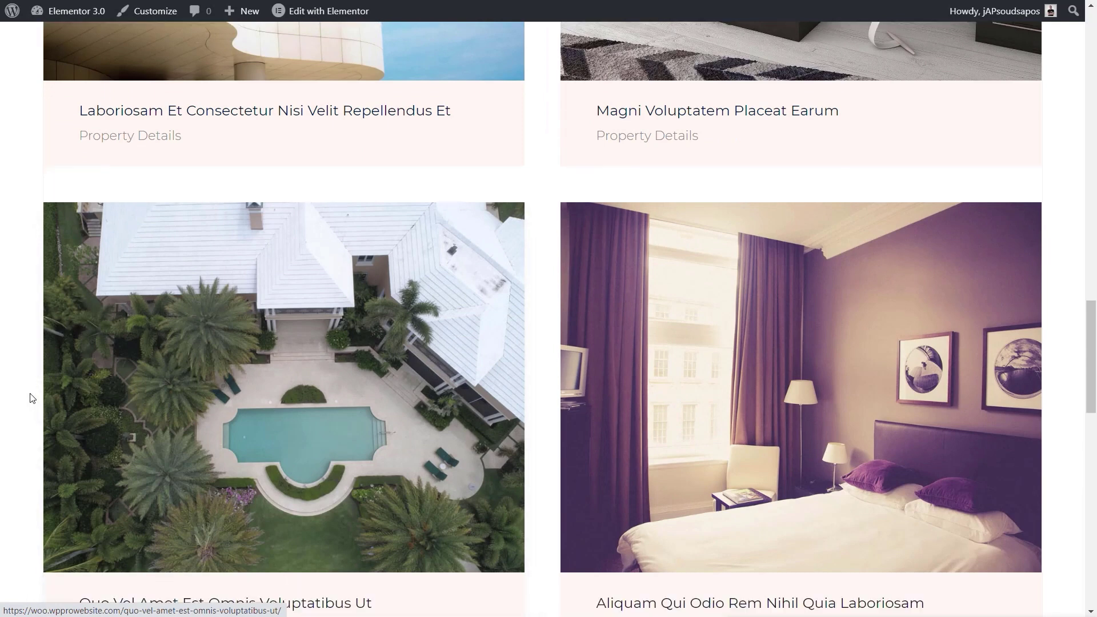
scroll(31, 398, down, 4)
click(196, 280)
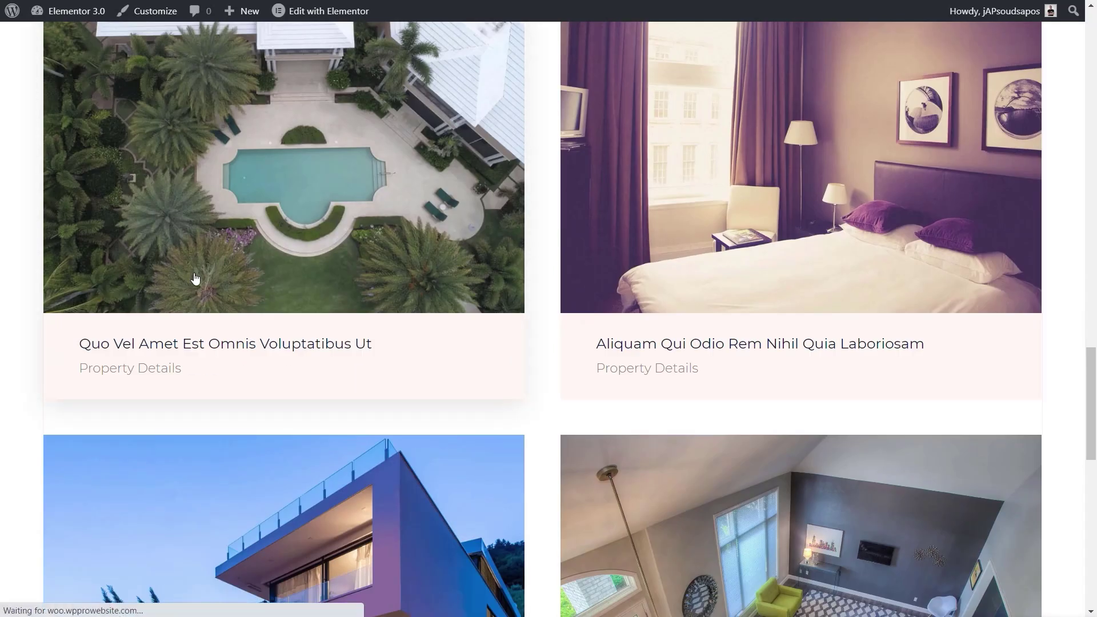
scroll(196, 377, down, 20)
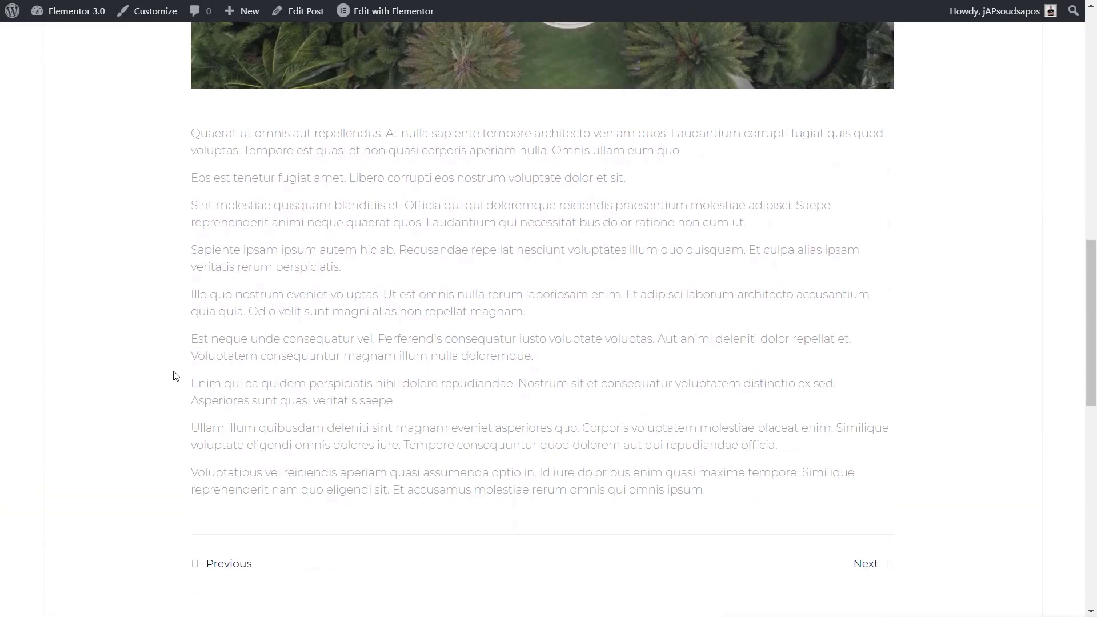
scroll(176, 375, down, 5)
scroll(176, 375, up, 15)
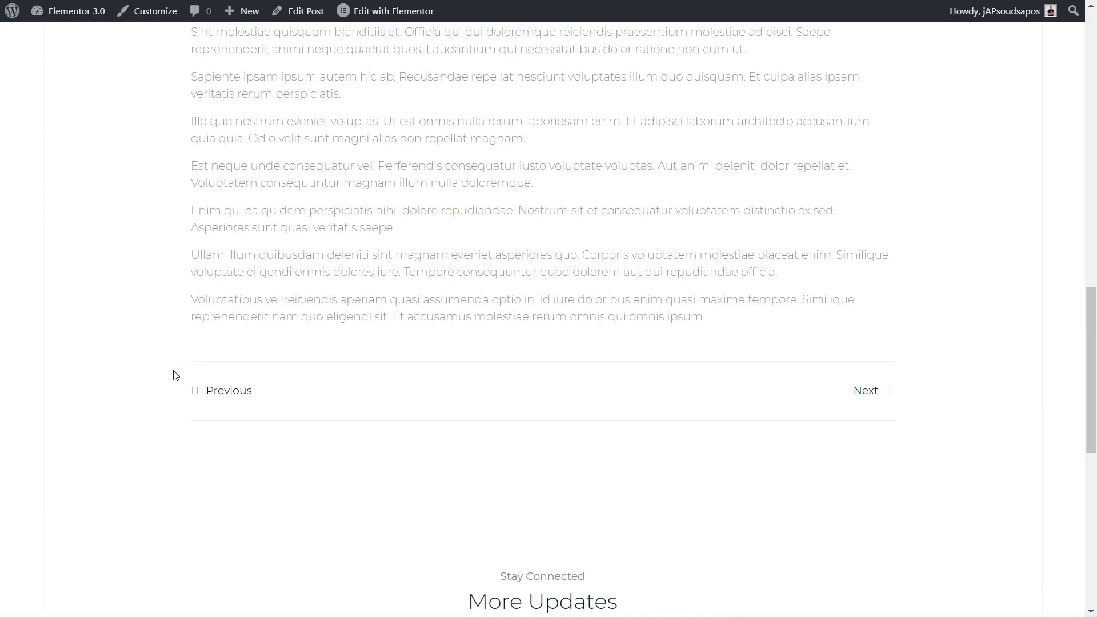
scroll(176, 375, up, 7)
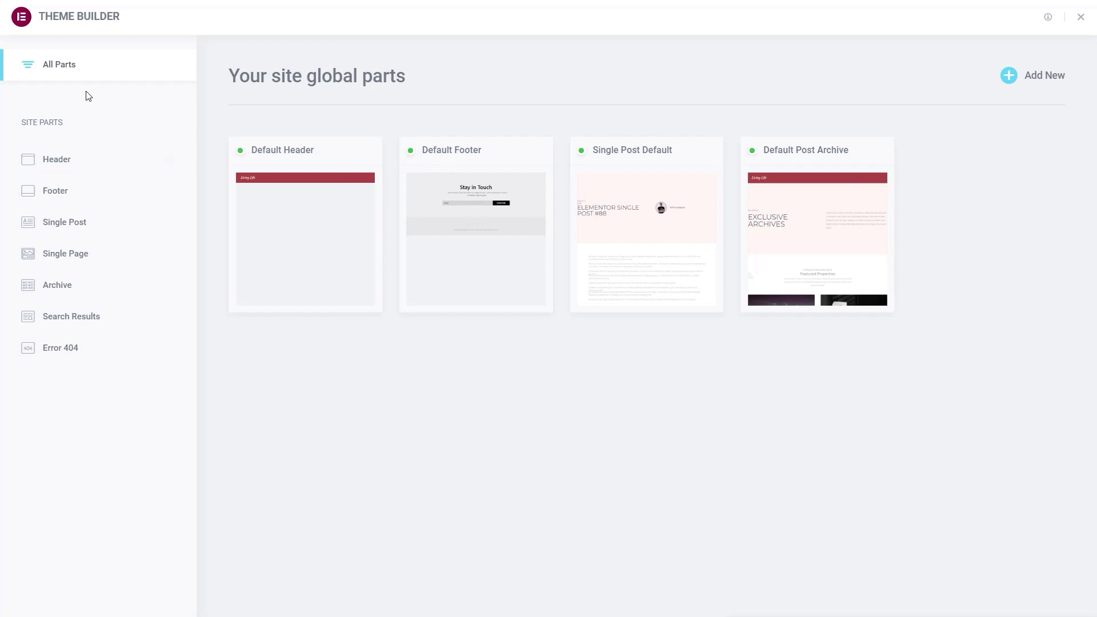
Close the Theme Builder and open the Sample Content draft page from the WordPress page list in the Elementor editor
click(1080, 17)
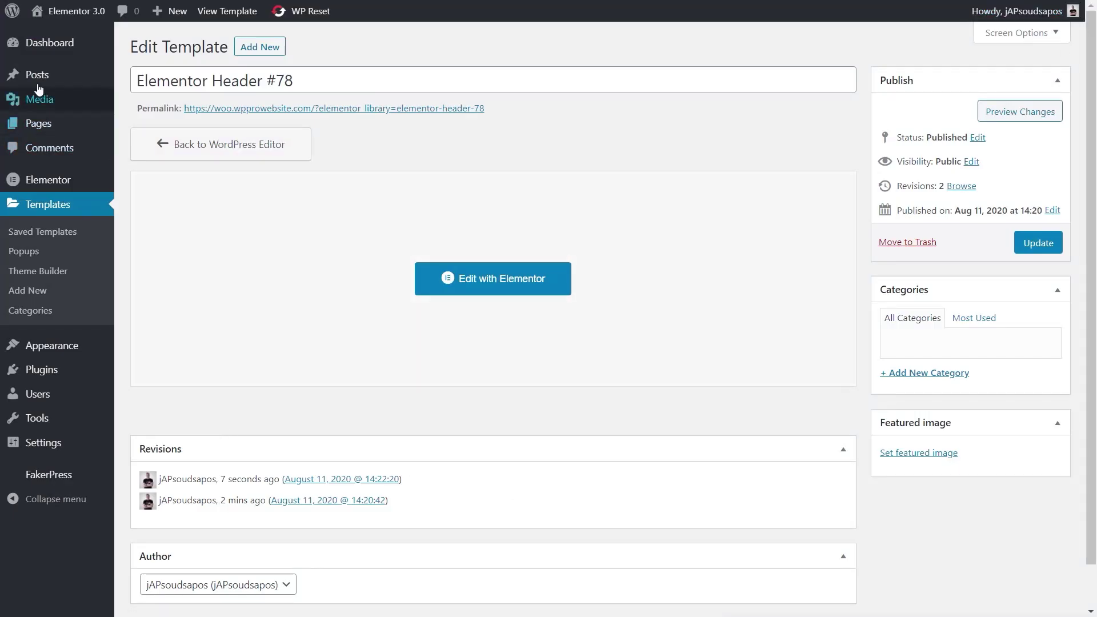
mouse_move(40, 124)
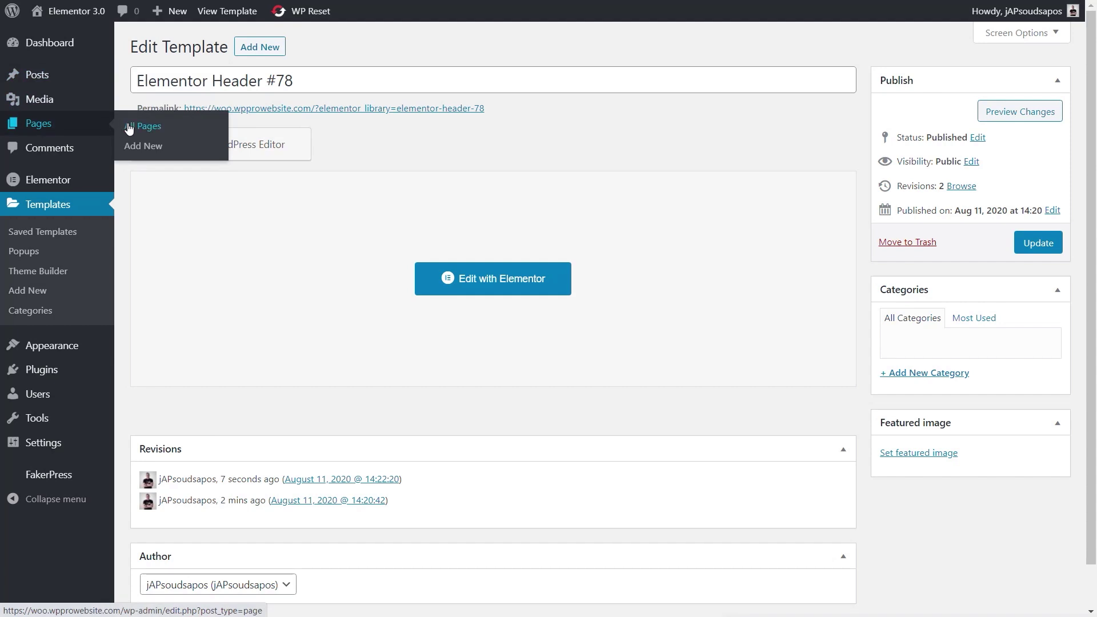
click(156, 130)
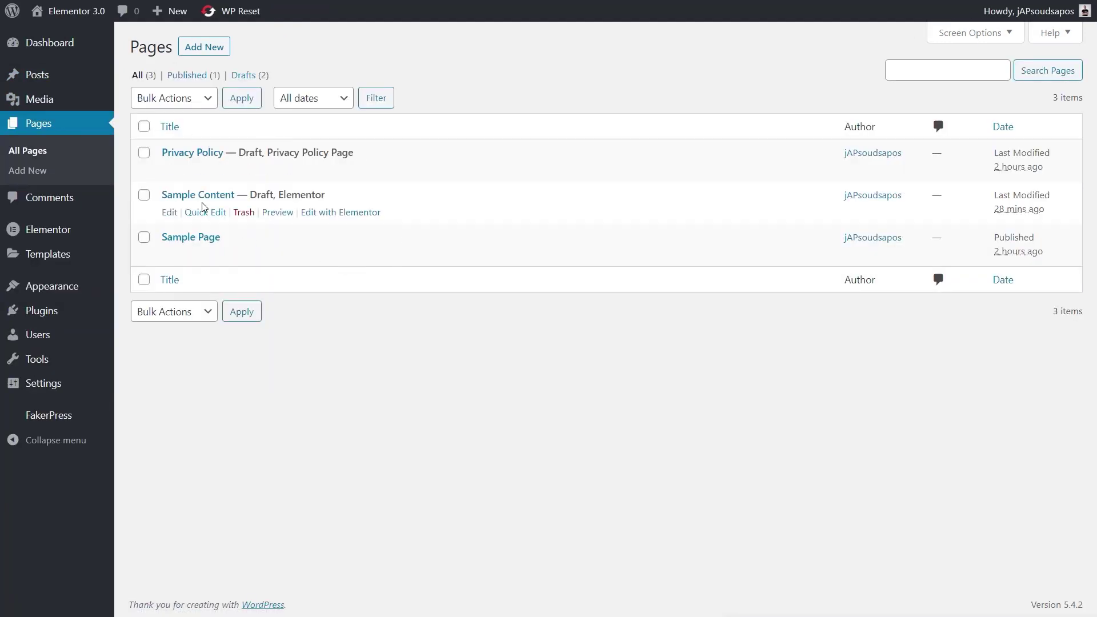
click(333, 212)
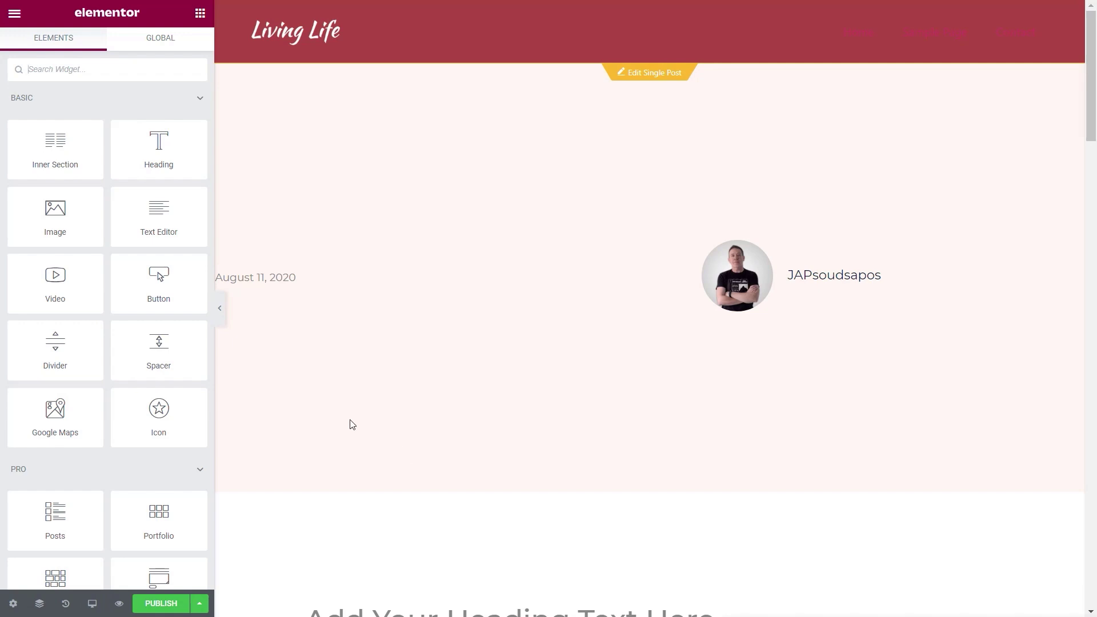
Open the Global Colors in Site Settings and go over the Primary Orange, Secondary, Text and Accent entries
click(15, 14)
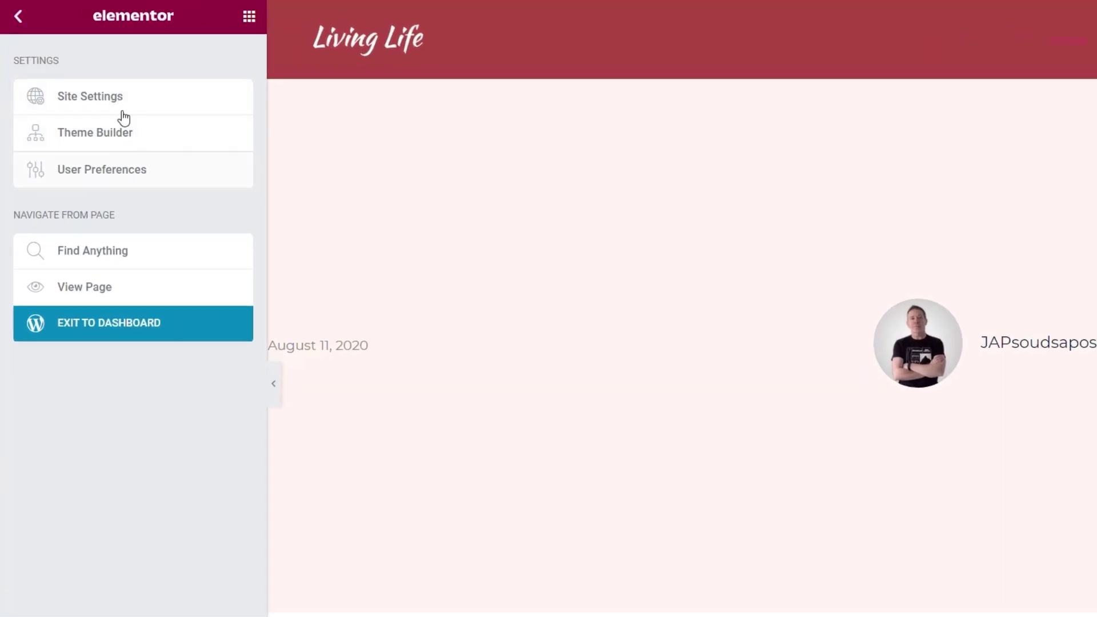
click(90, 97)
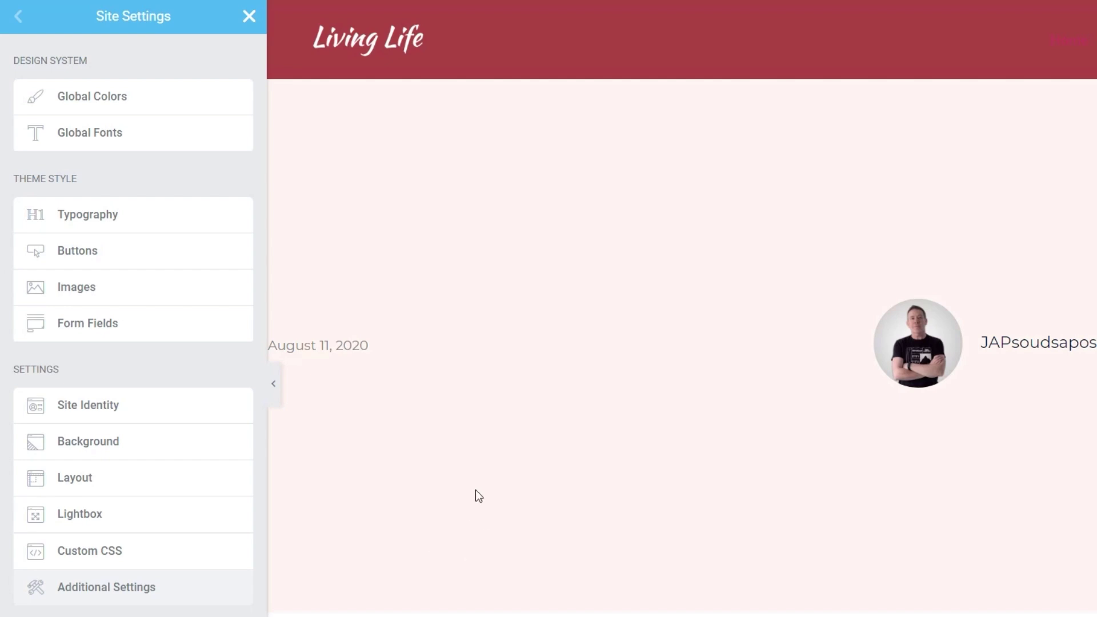
click(111, 101)
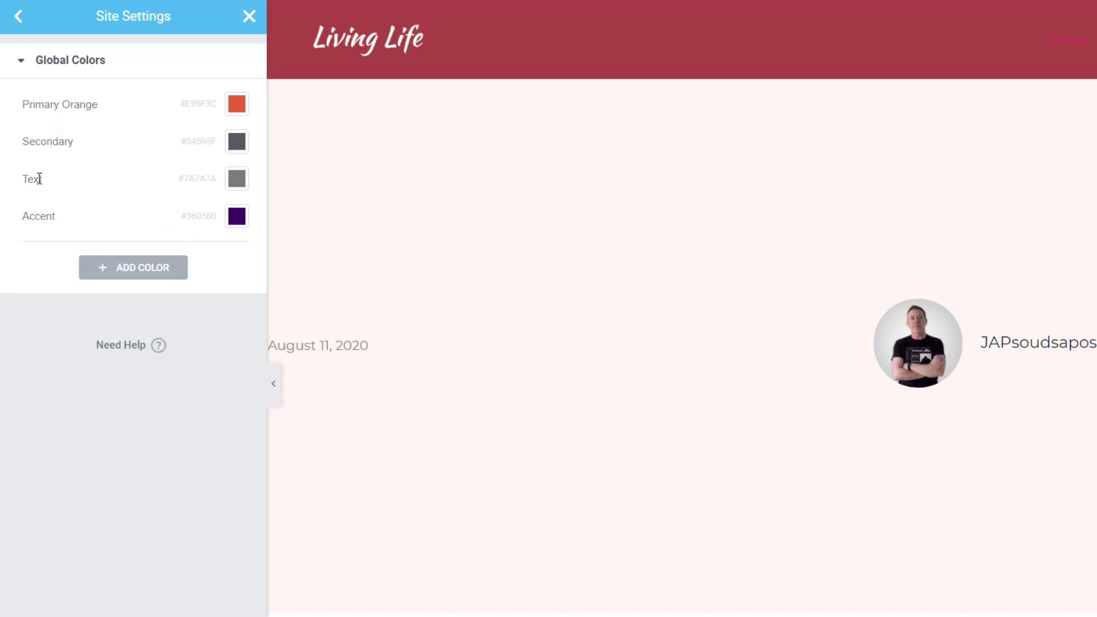
click(100, 104)
click(86, 141)
click(65, 177)
click(65, 208)
click(100, 483)
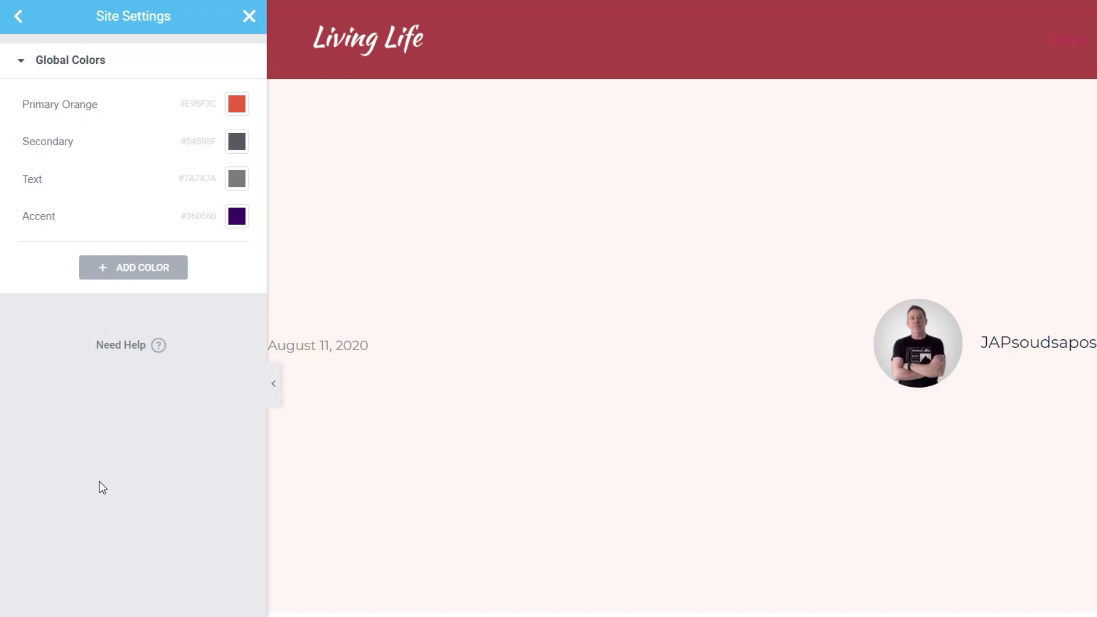
Add a global color named Pale Grey BG and set its value to #F2F2F2
click(153, 268)
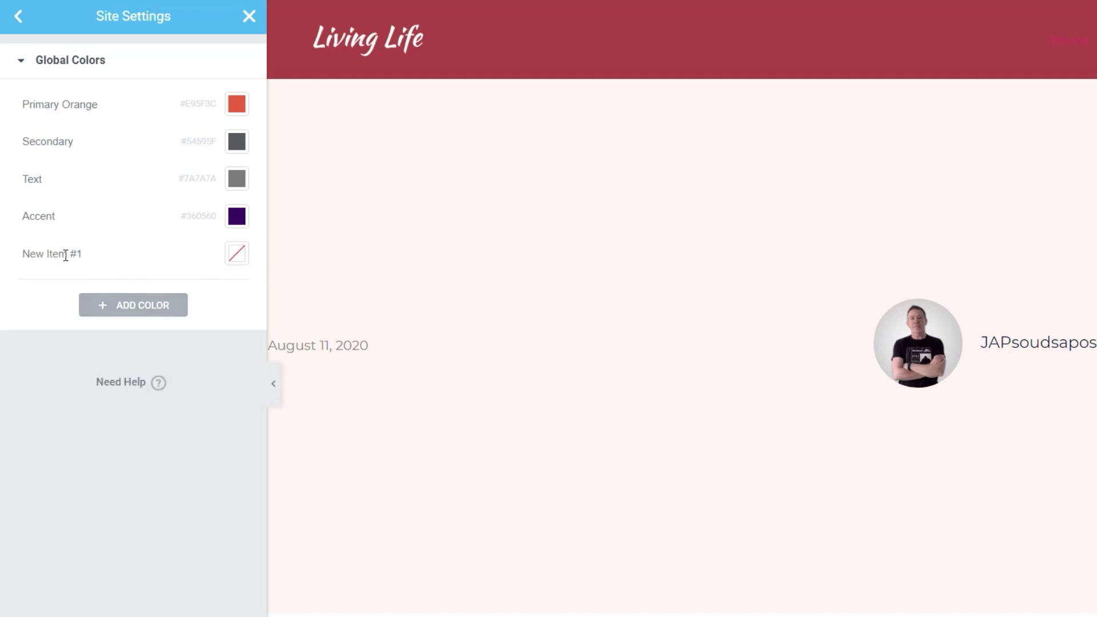
click(90, 255)
drag(91, 255, 10, 262)
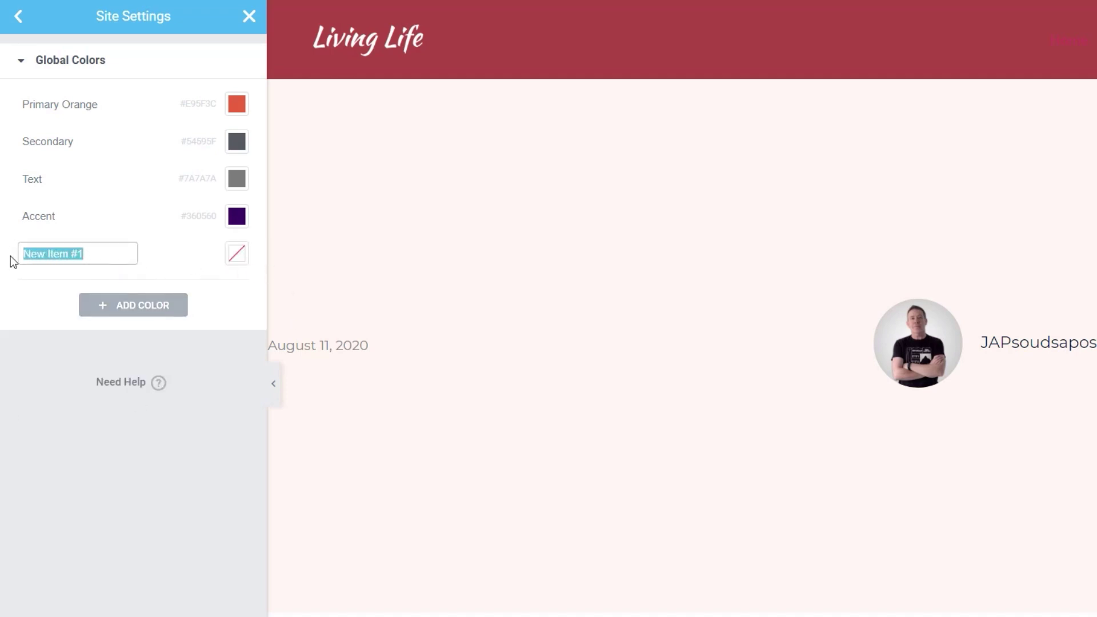
text(Pale Grey BG)
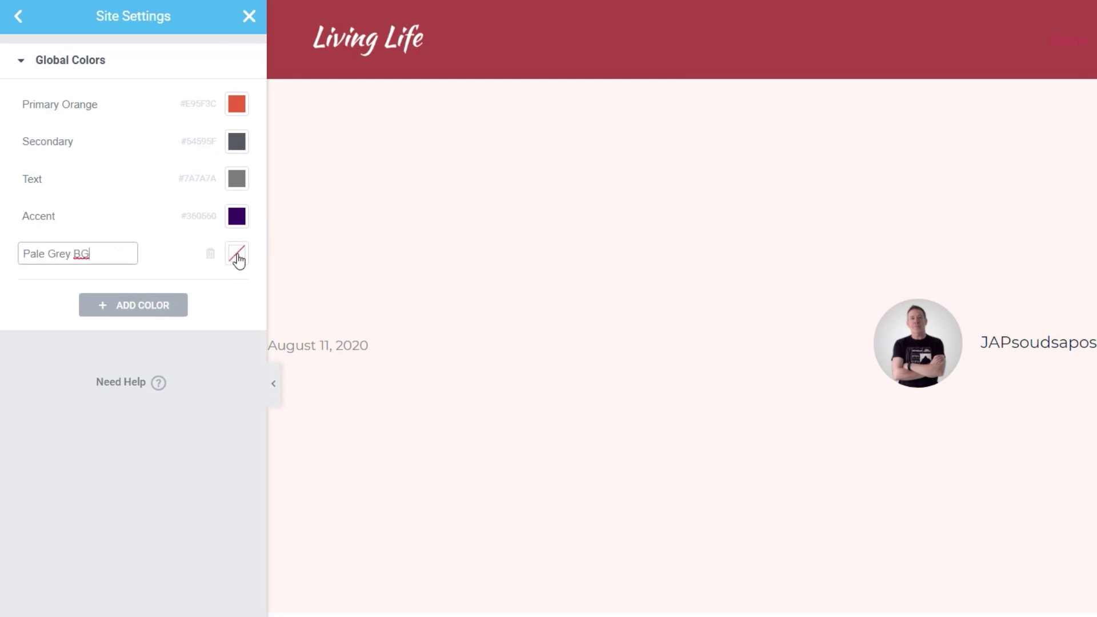
click(237, 257)
text(#E7E7E7)
drag(22, 332, 22, 325)
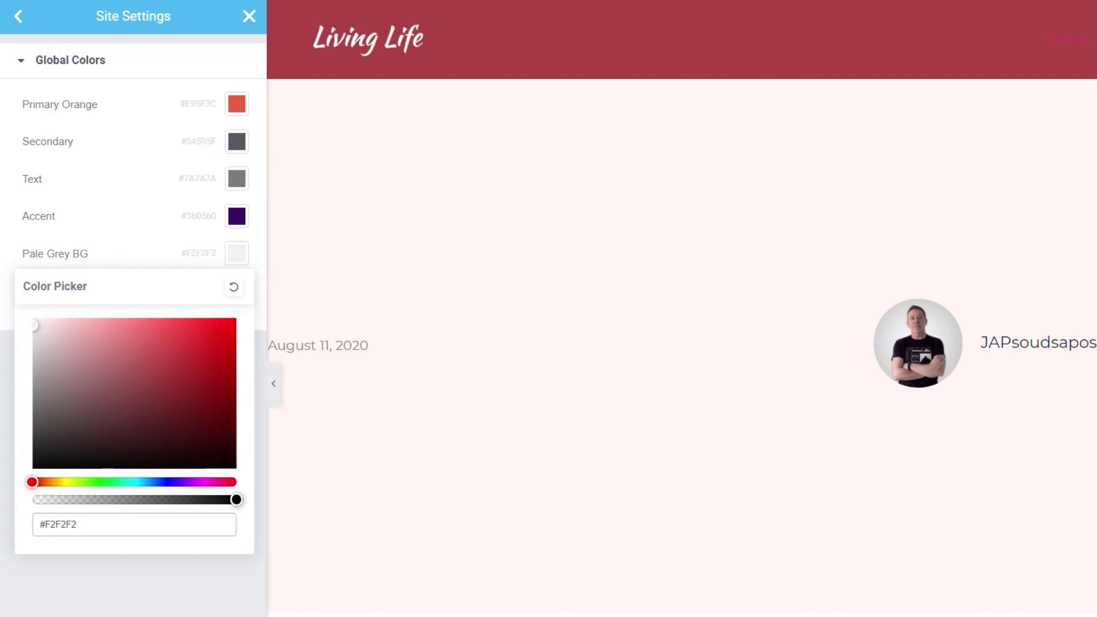
click(62, 567)
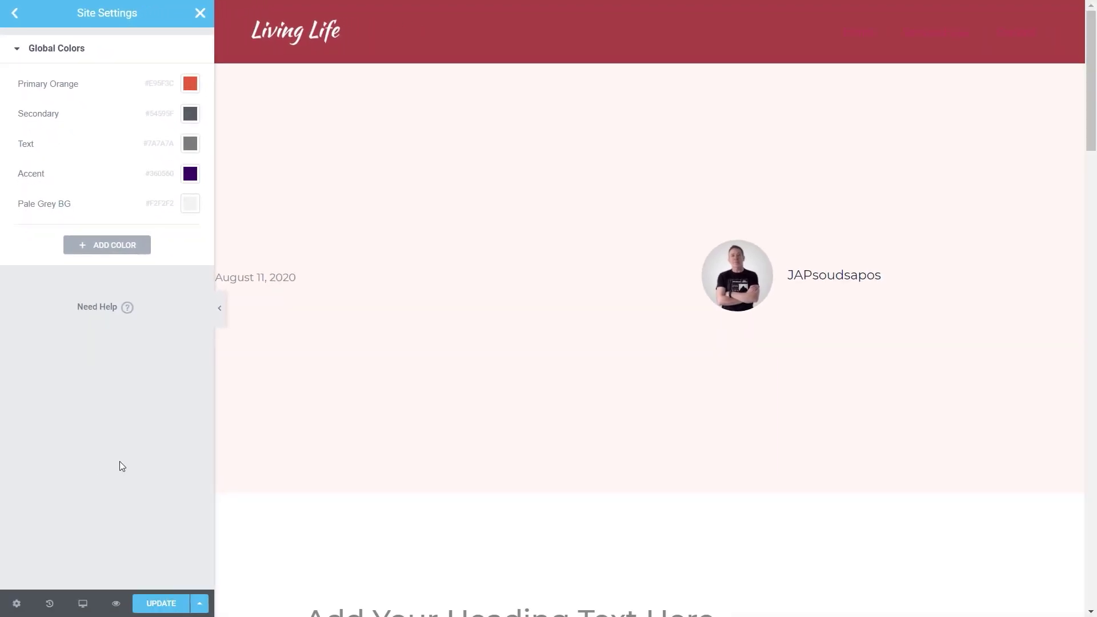
Save the updated Site Settings and close them
click(165, 605)
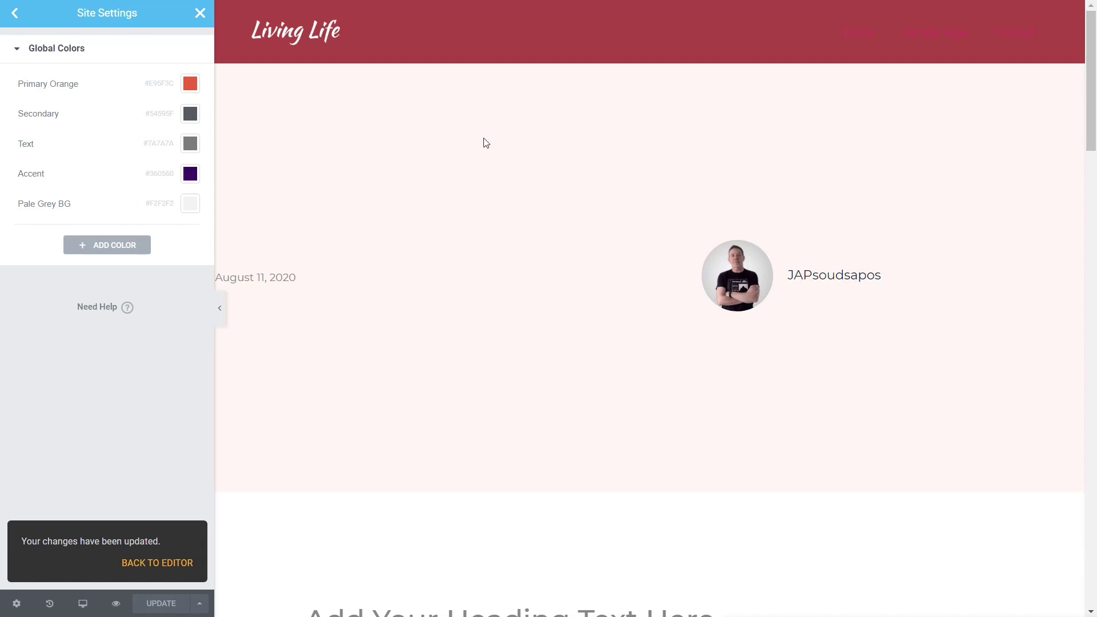
click(201, 14)
click(200, 12)
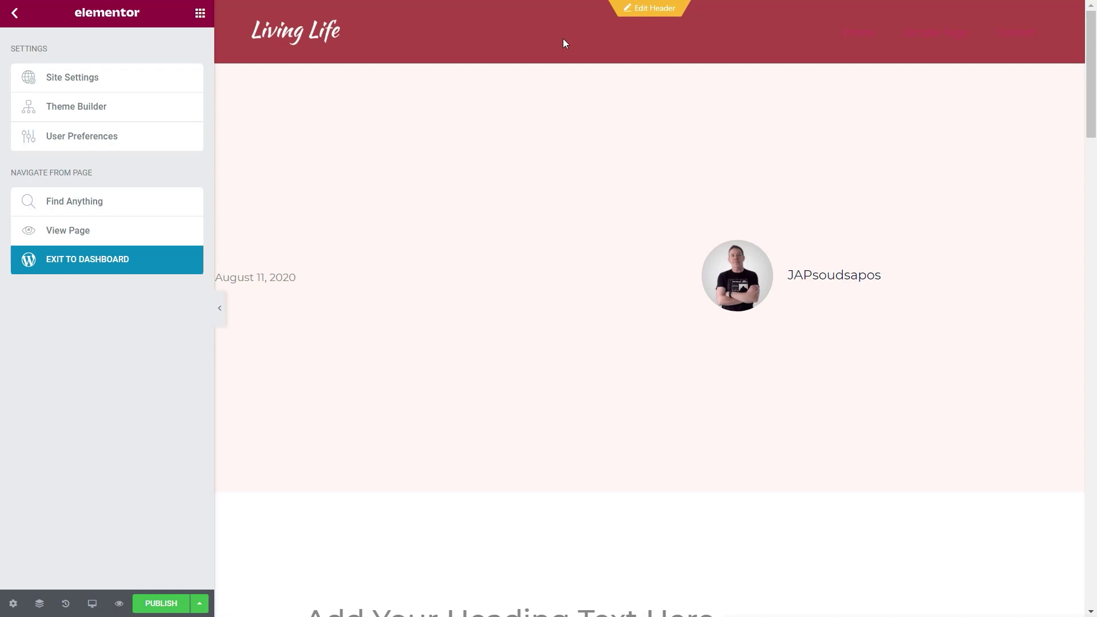
Open the header part for editing and clear the background color of its section
click(647, 9)
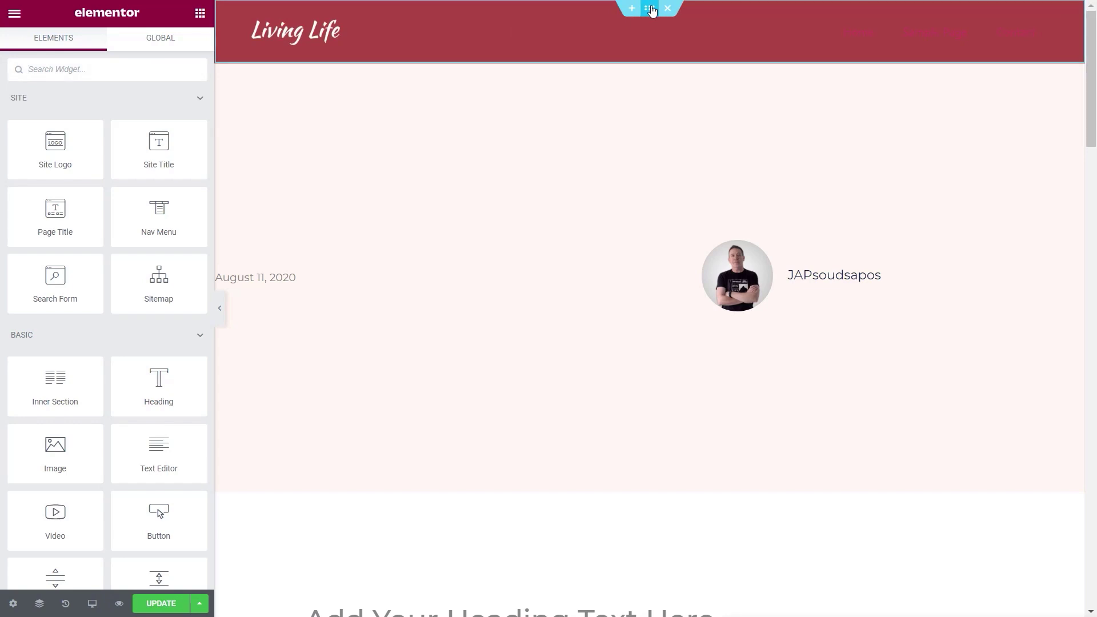
click(652, 11)
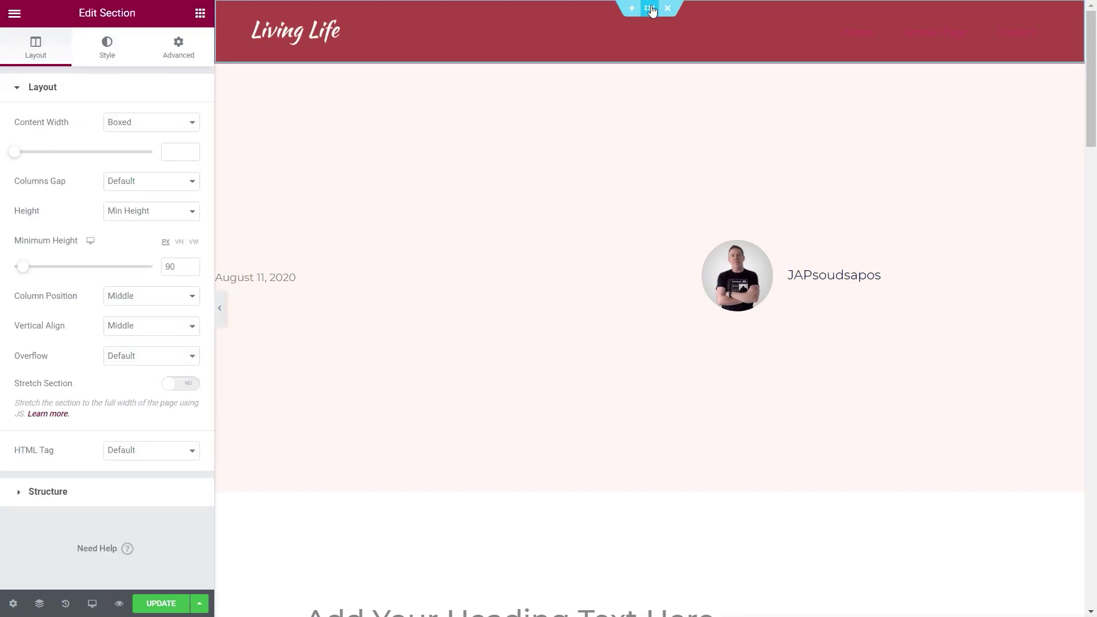
click(108, 52)
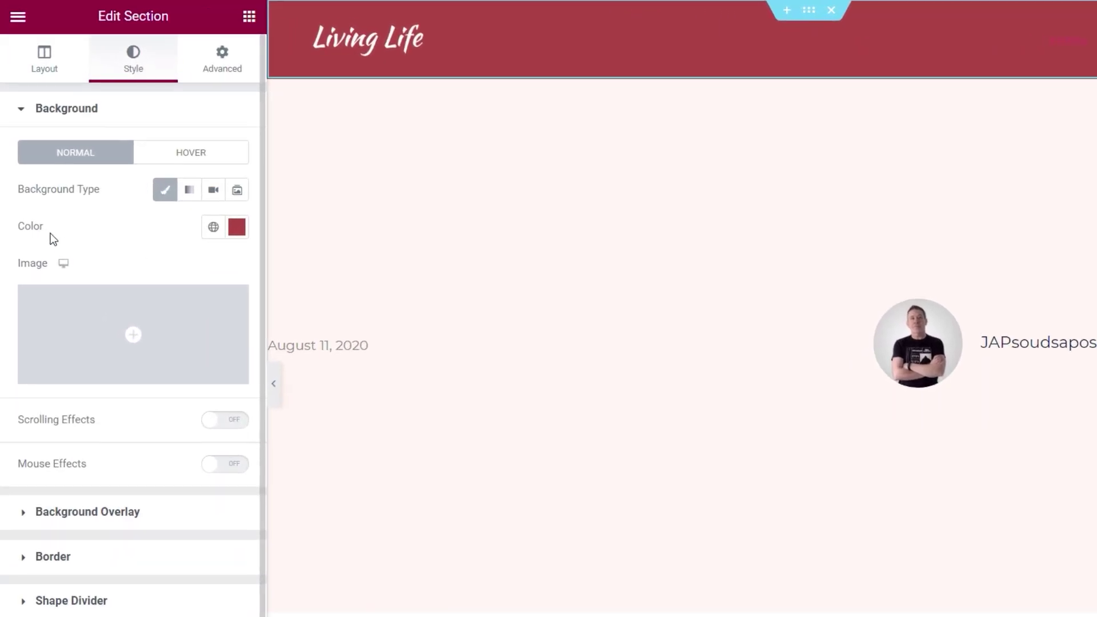
click(237, 232)
click(188, 261)
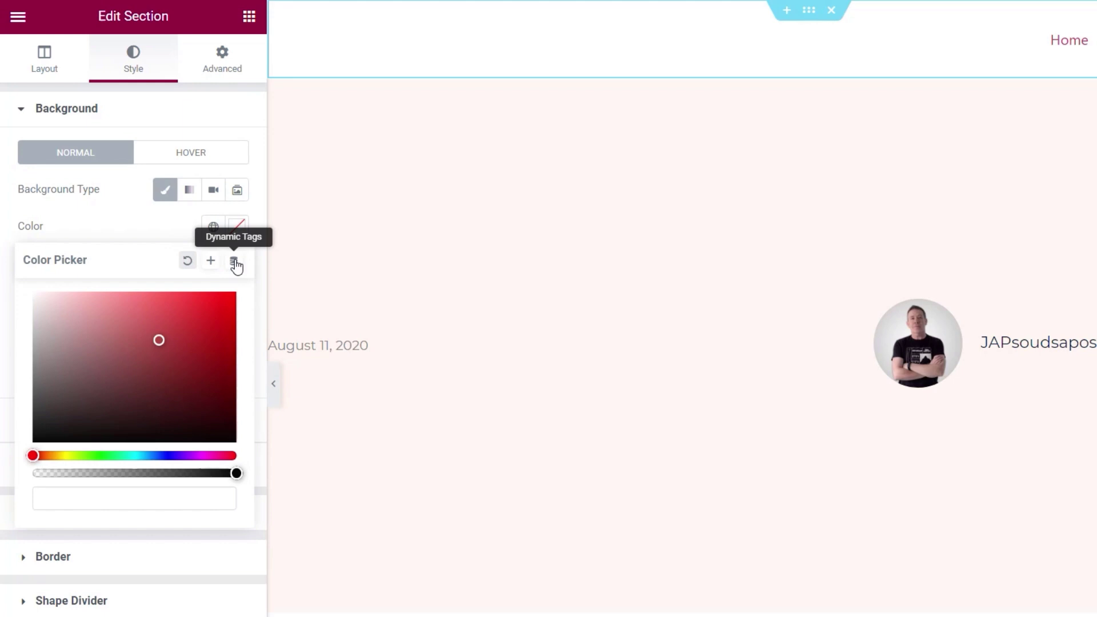
Assign the Primary Orange global color to the header section's background
click(163, 226)
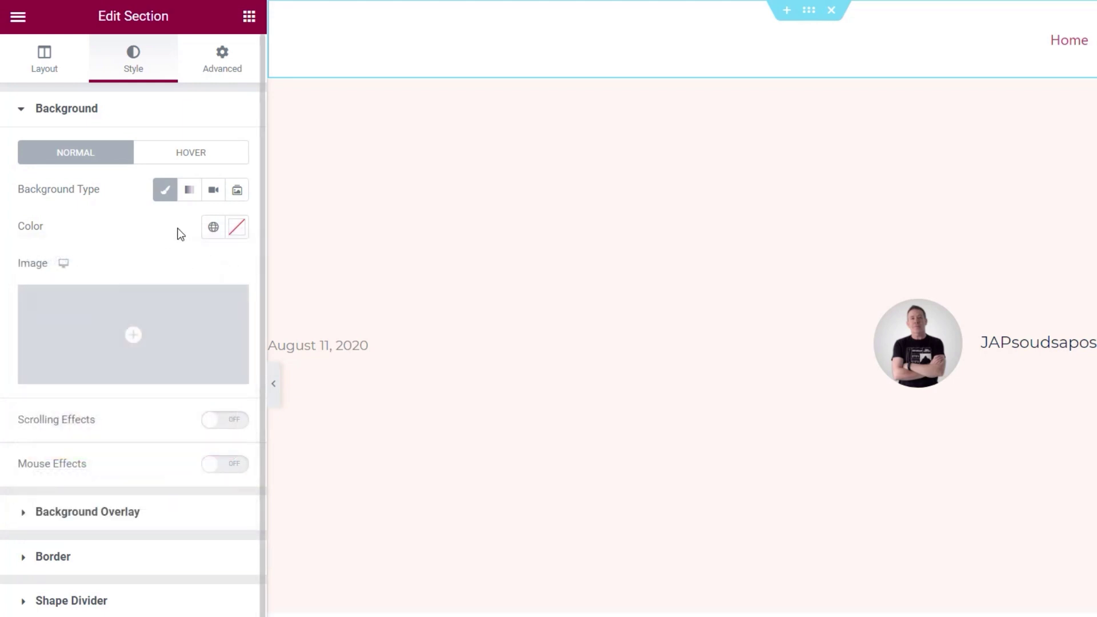
click(210, 229)
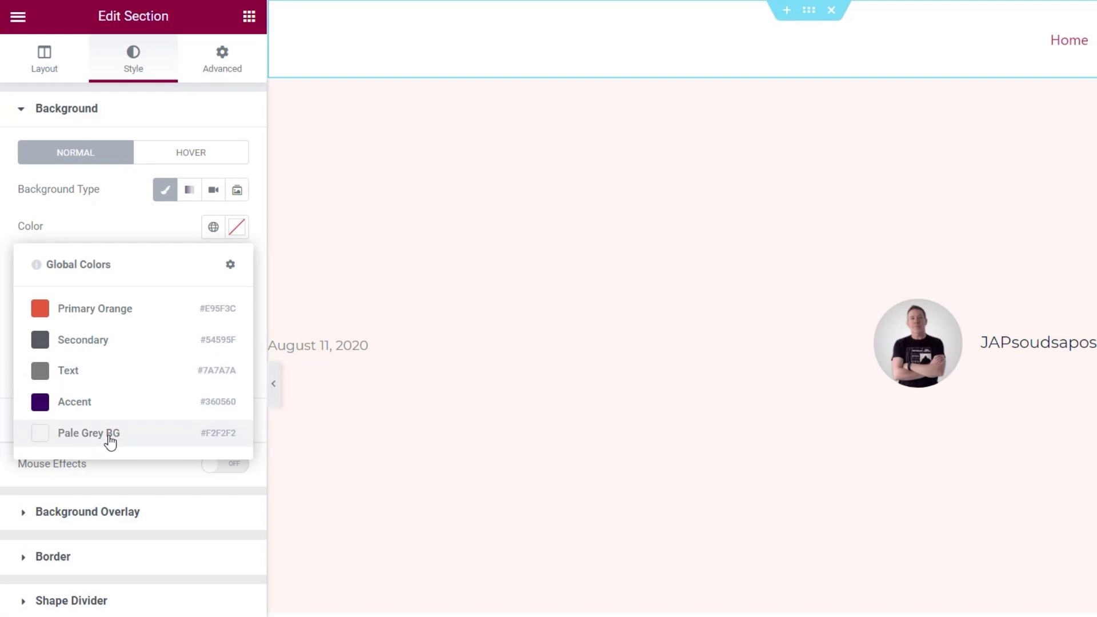
click(99, 314)
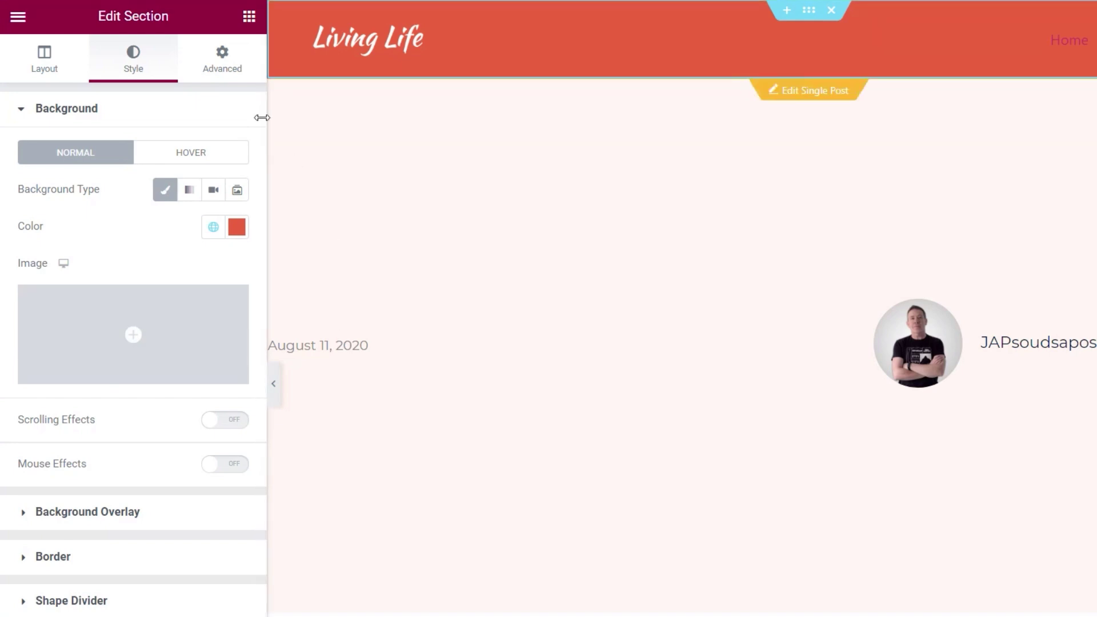
In the Global Colors of Site Settings, copy the hex code of Primary Orange and change that color to blue #3C62E9
click(18, 21)
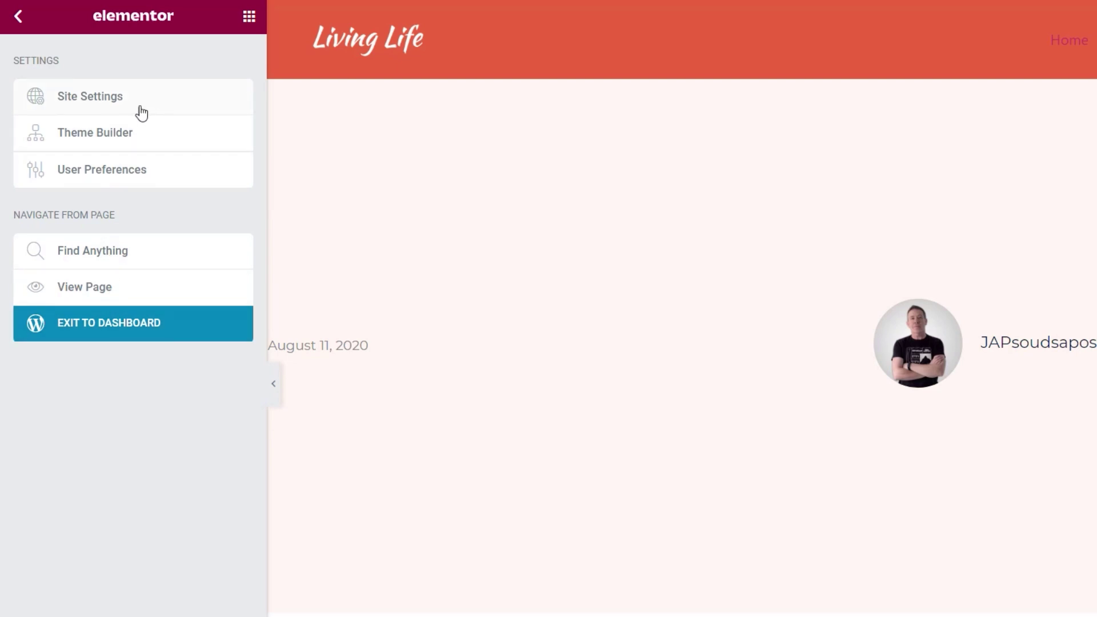
click(97, 106)
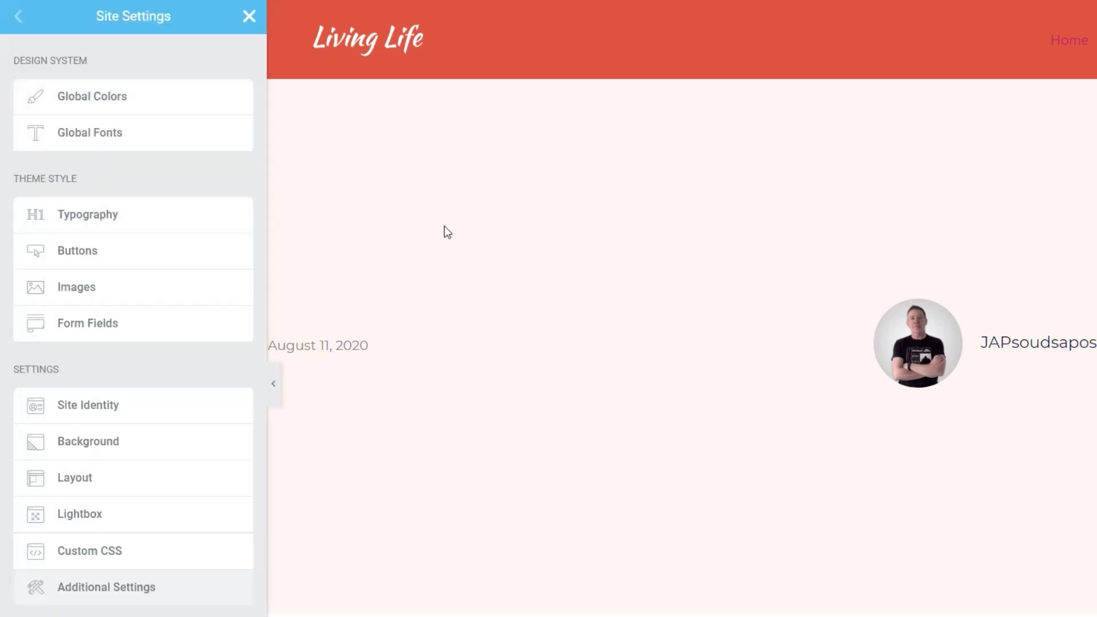
click(120, 102)
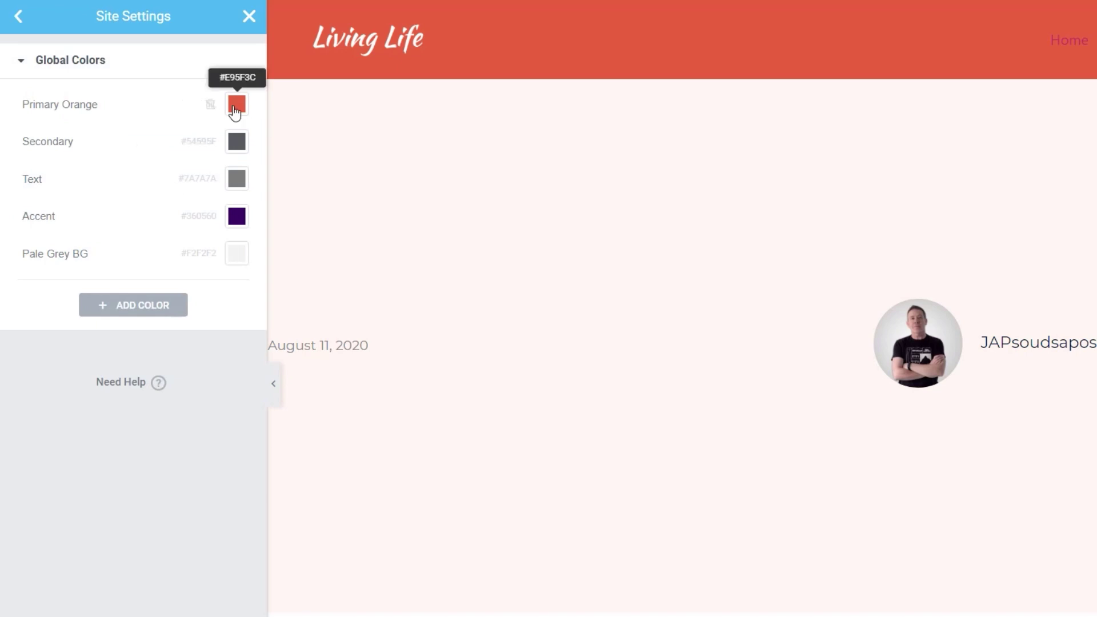
click(237, 107)
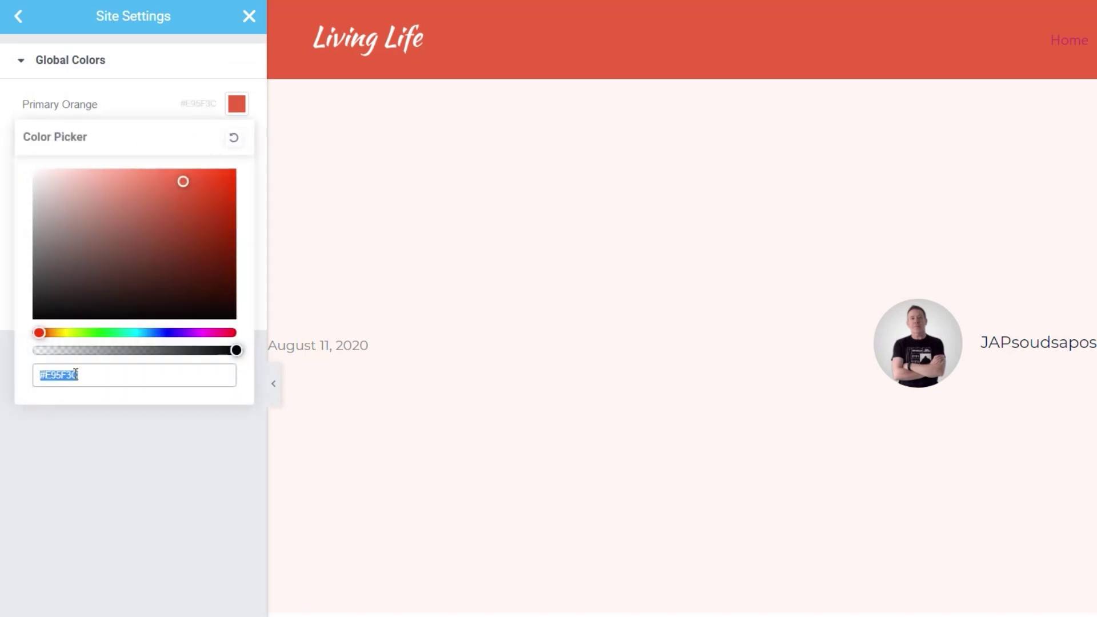
right_click(63, 377)
click(107, 440)
drag(31, 334, 162, 332)
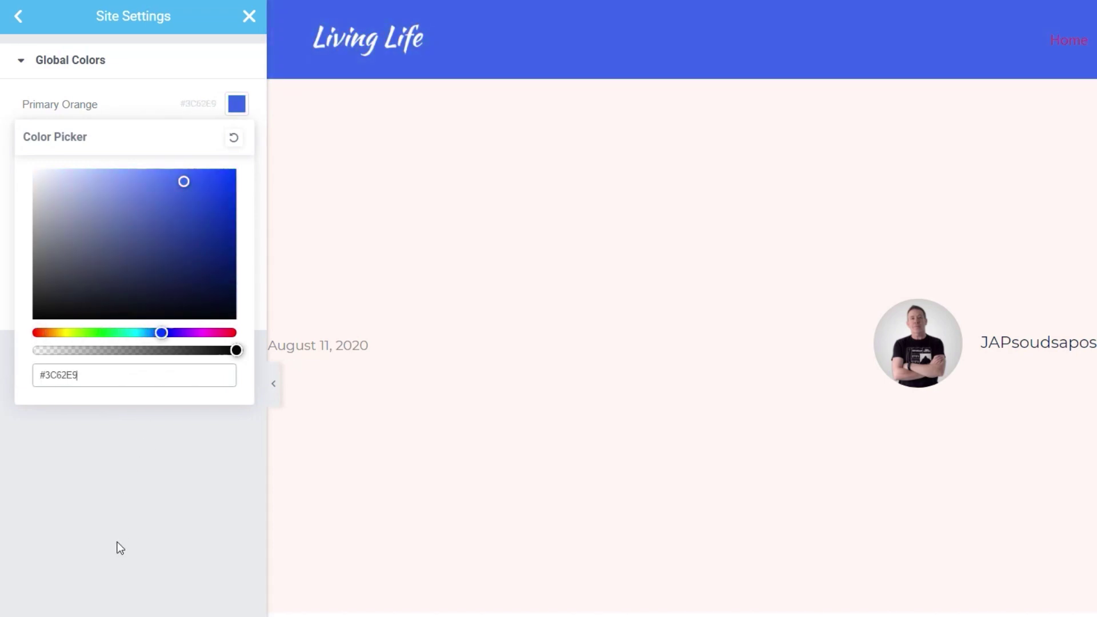
click(118, 541)
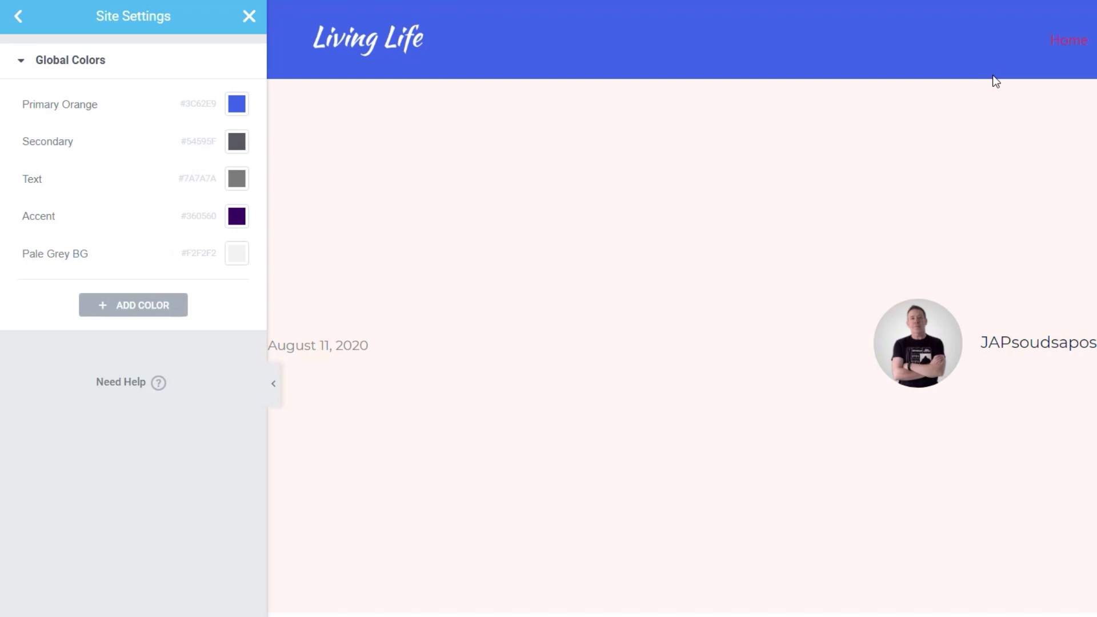
Set the Primary Orange global color back to #E95F3C and update the Site Settings
click(237, 104)
key(ctrl+v)
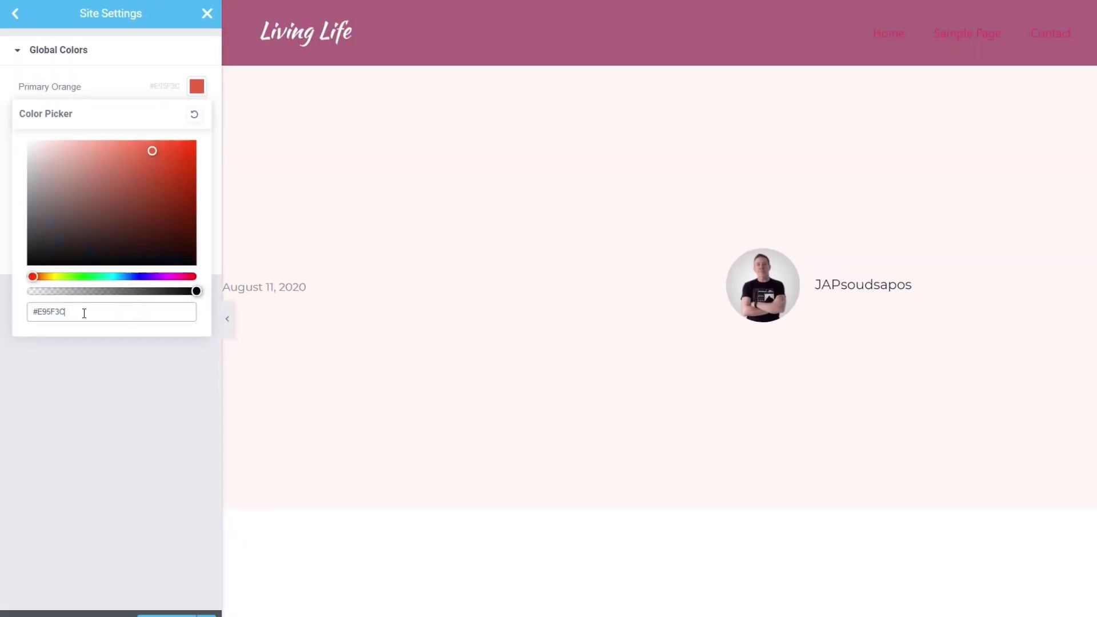
click(146, 520)
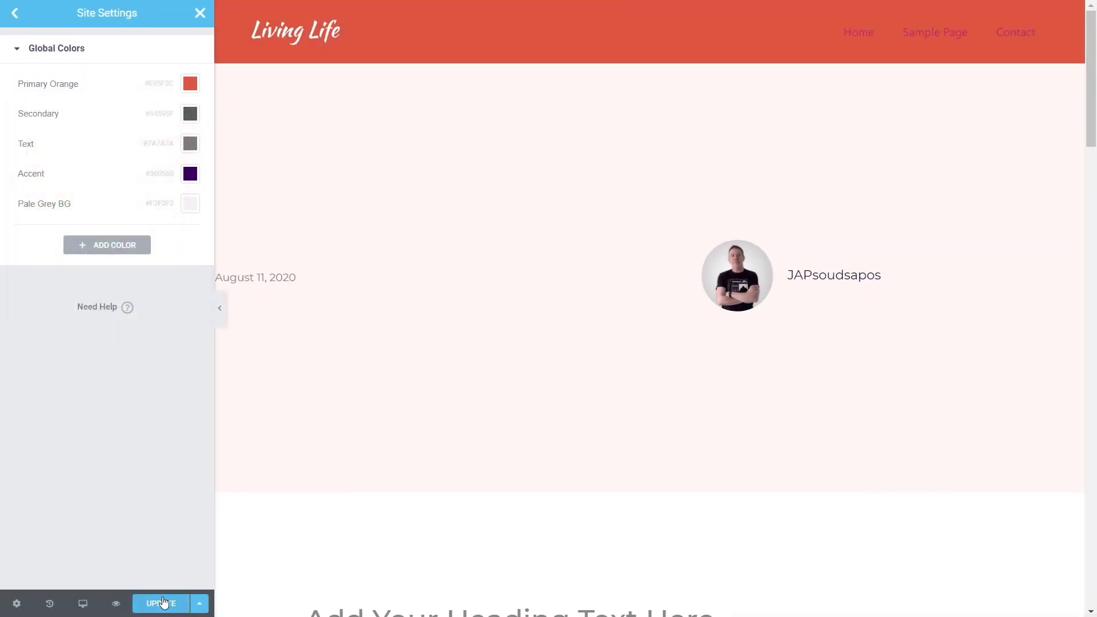
click(163, 602)
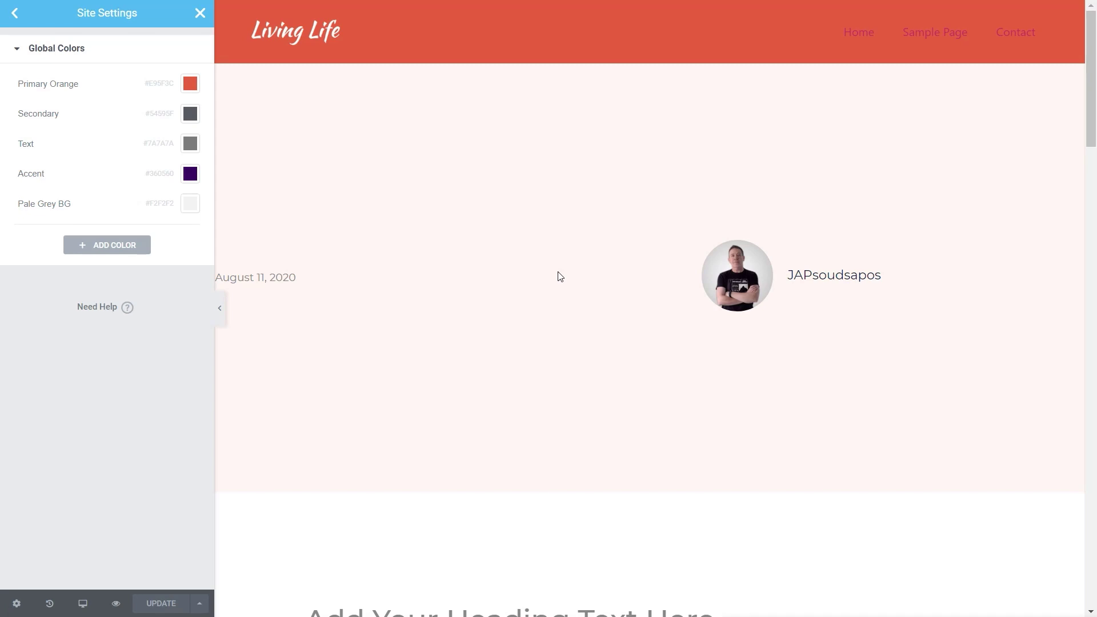
Look over the sample page's headings, body text, form fields and buttons below the hero area
scroll(509, 380, down, 1)
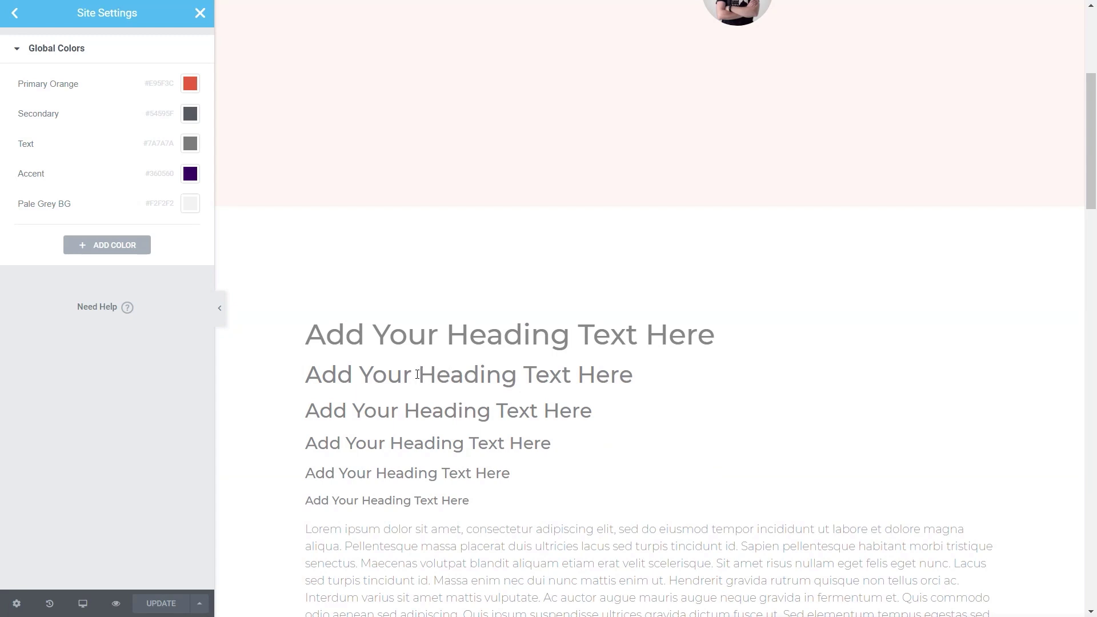
scroll(421, 374, down, 4)
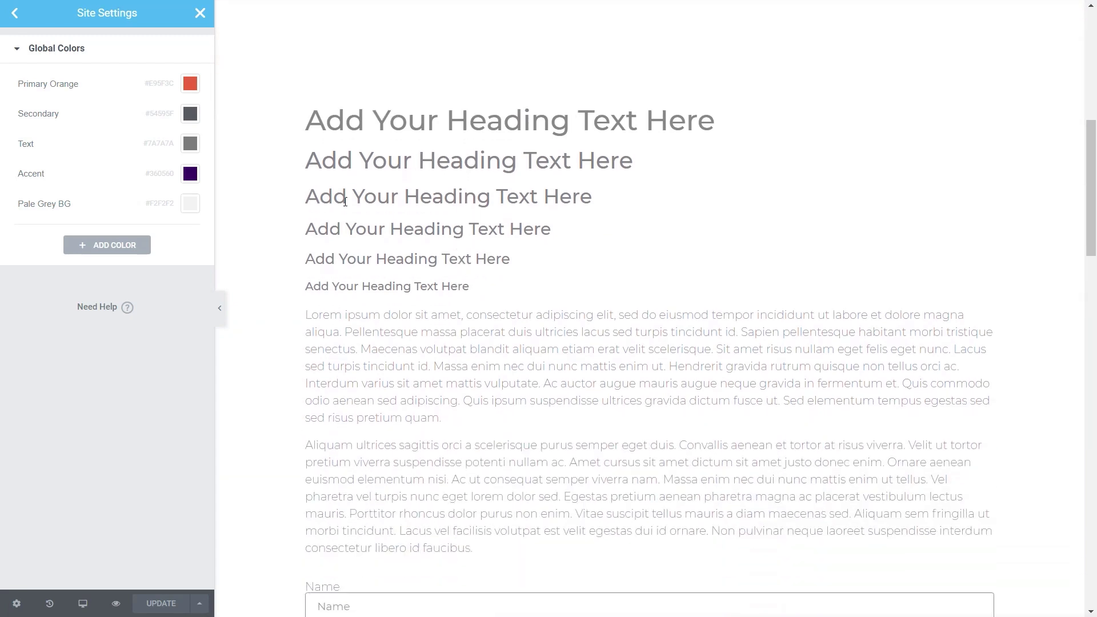
scroll(515, 278, down, 4)
scroll(516, 279, up, 3)
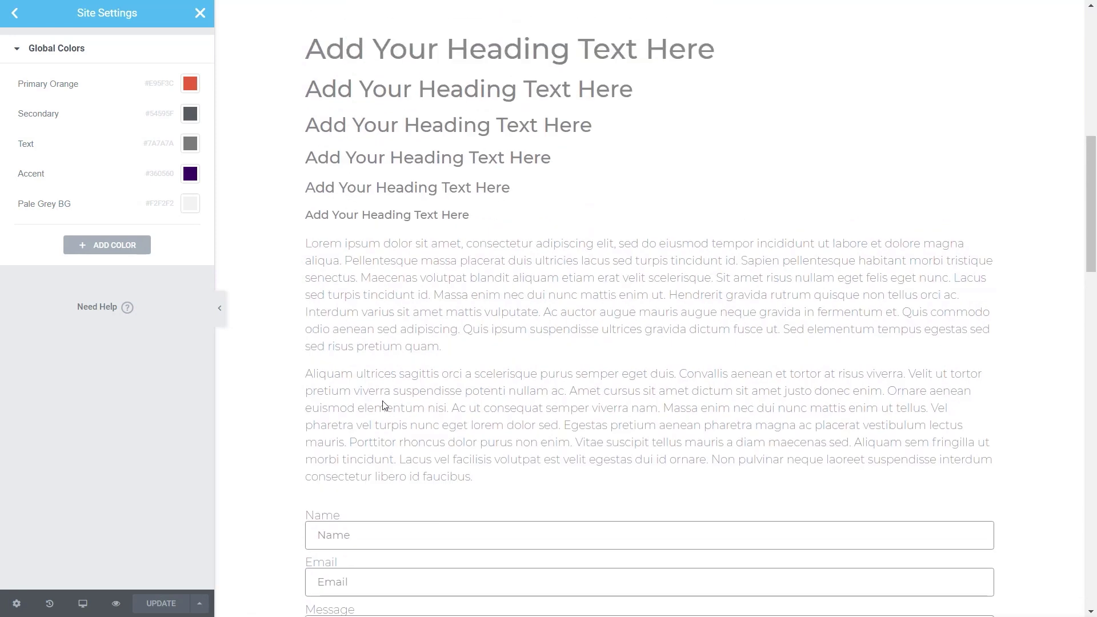
scroll(326, 407, down, 4)
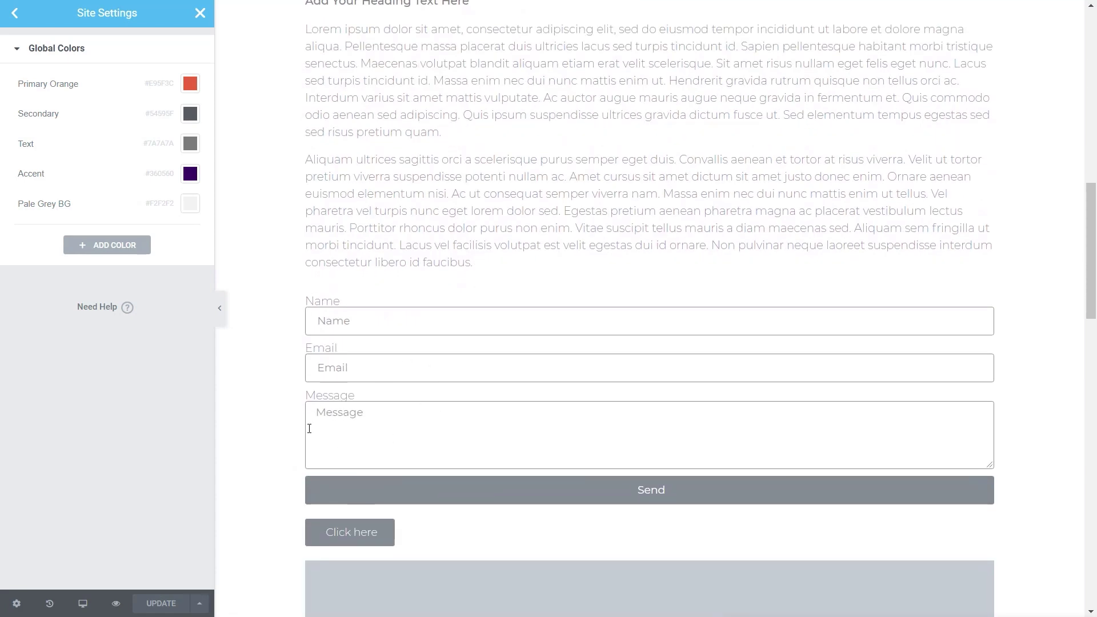
Open the Global Fonts in Site Settings and examine the typography options of the Primary style
click(14, 14)
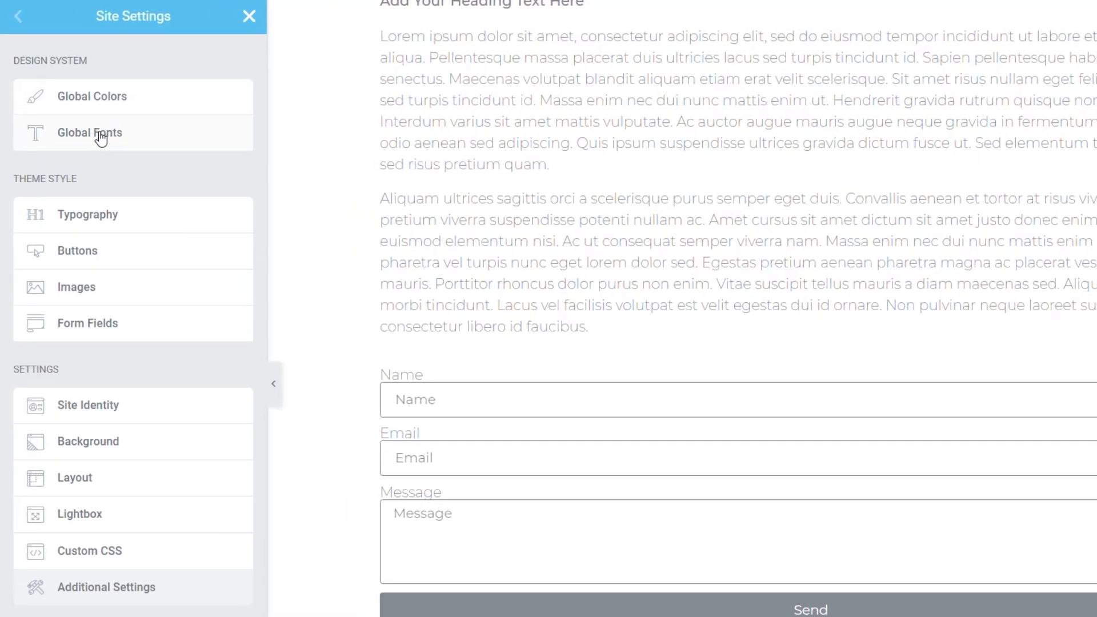
click(77, 107)
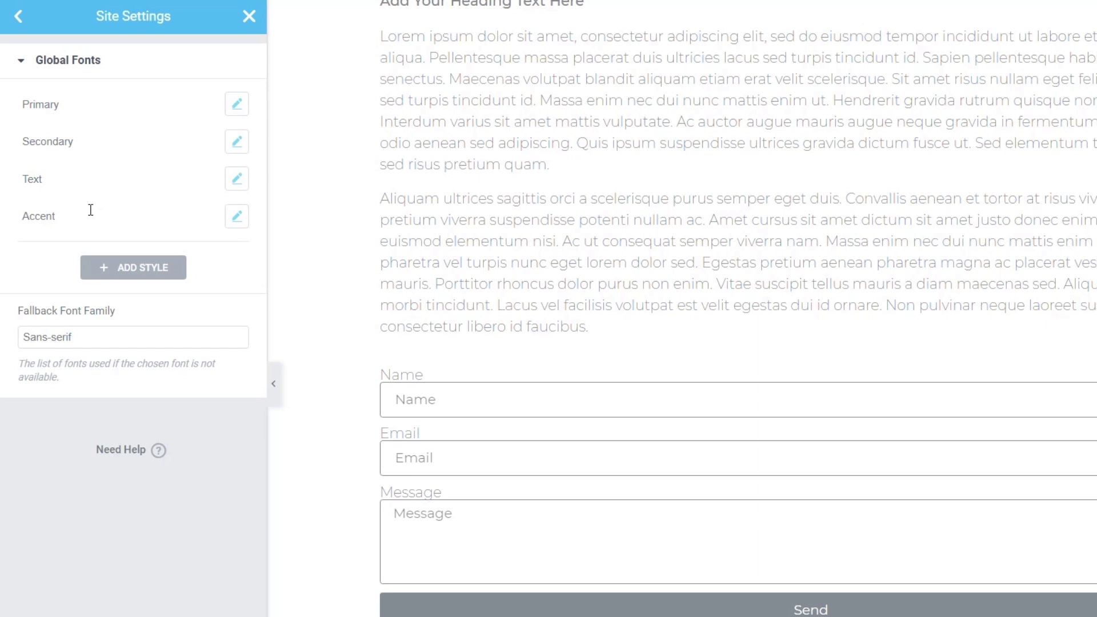
click(237, 104)
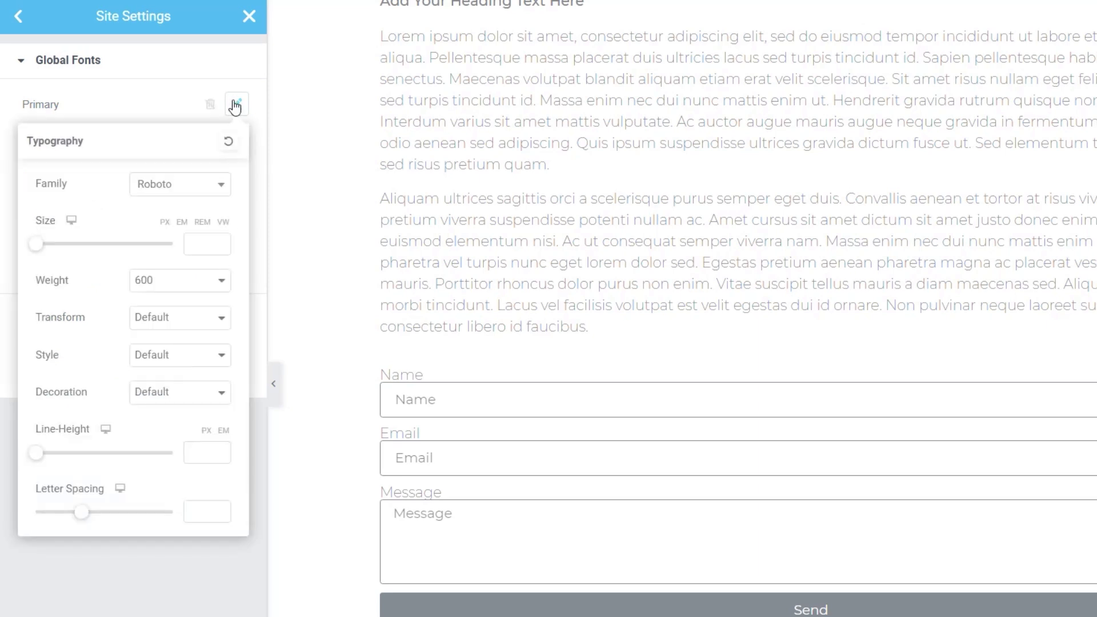
click(131, 610)
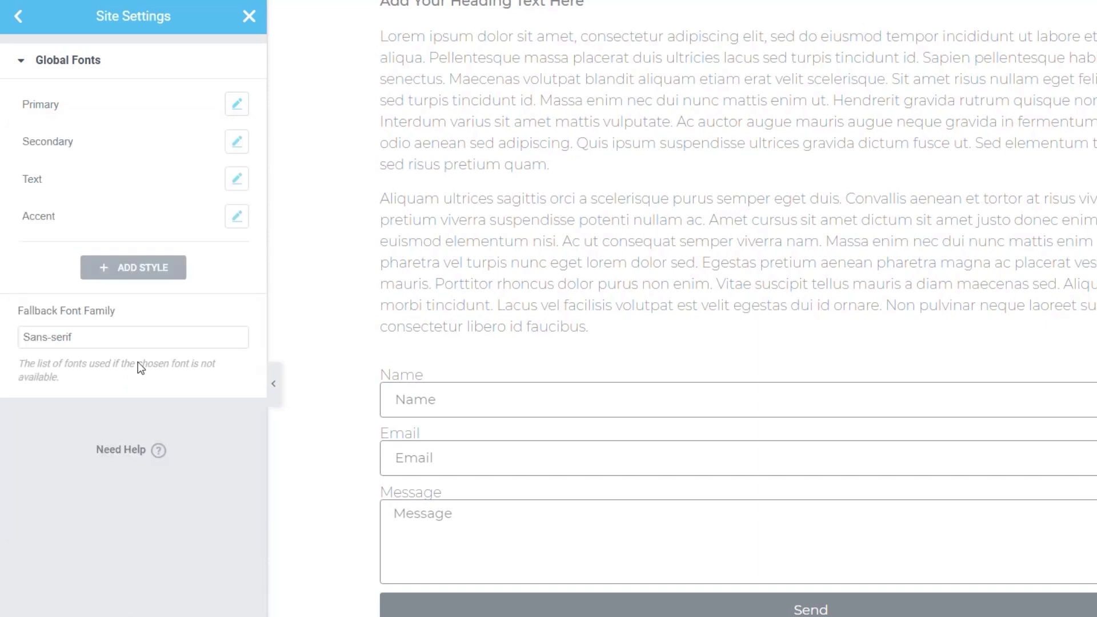
Add a global font style named WPTuts and view its typography options
click(120, 276)
click(31, 255)
drag(110, 256, 10, 254)
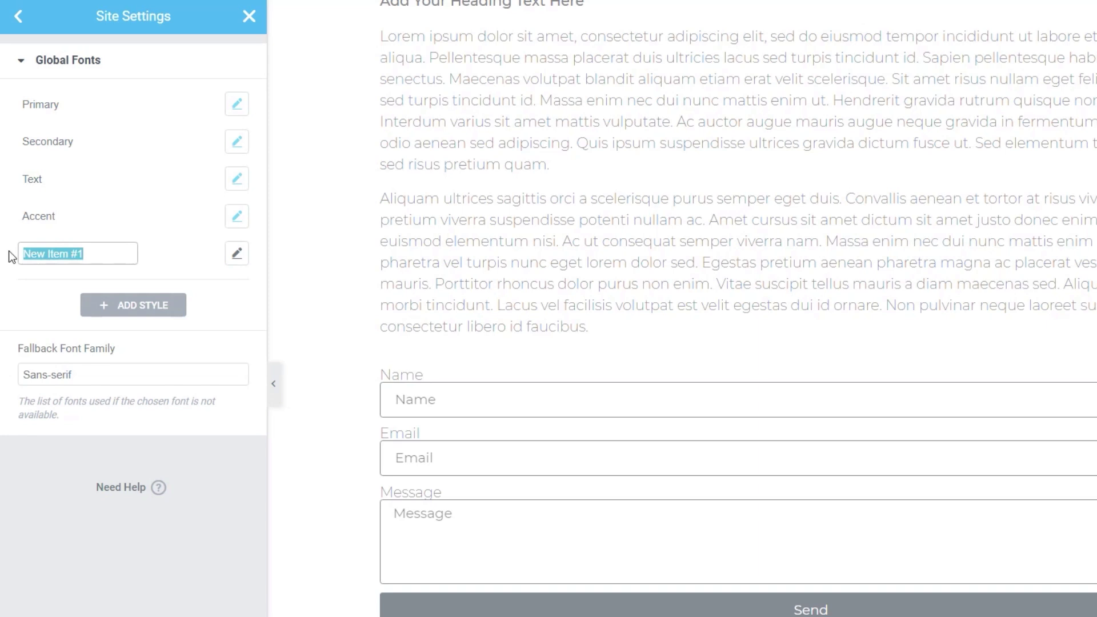
text(WPTuts)
click(233, 258)
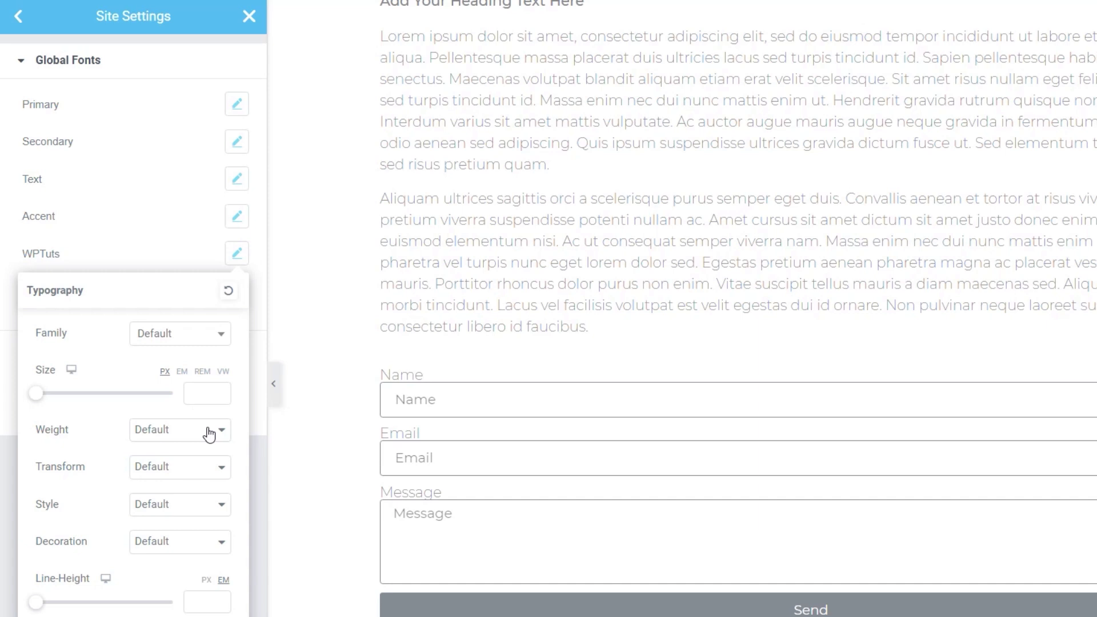
click(258, 600)
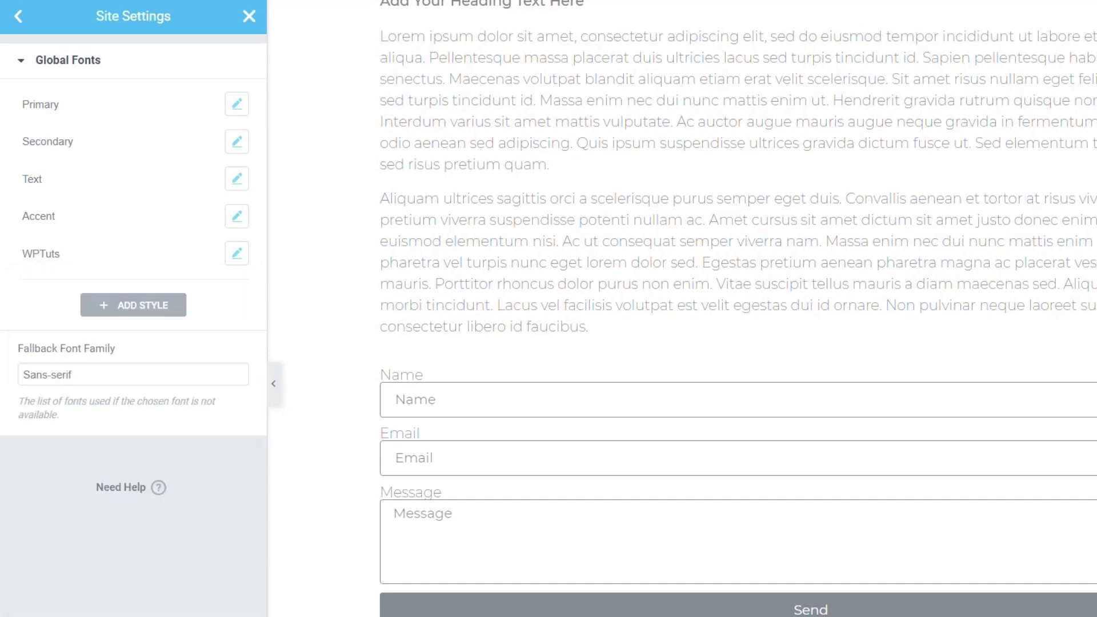
Delete the WPTuts global font style
click(211, 258)
click(762, 448)
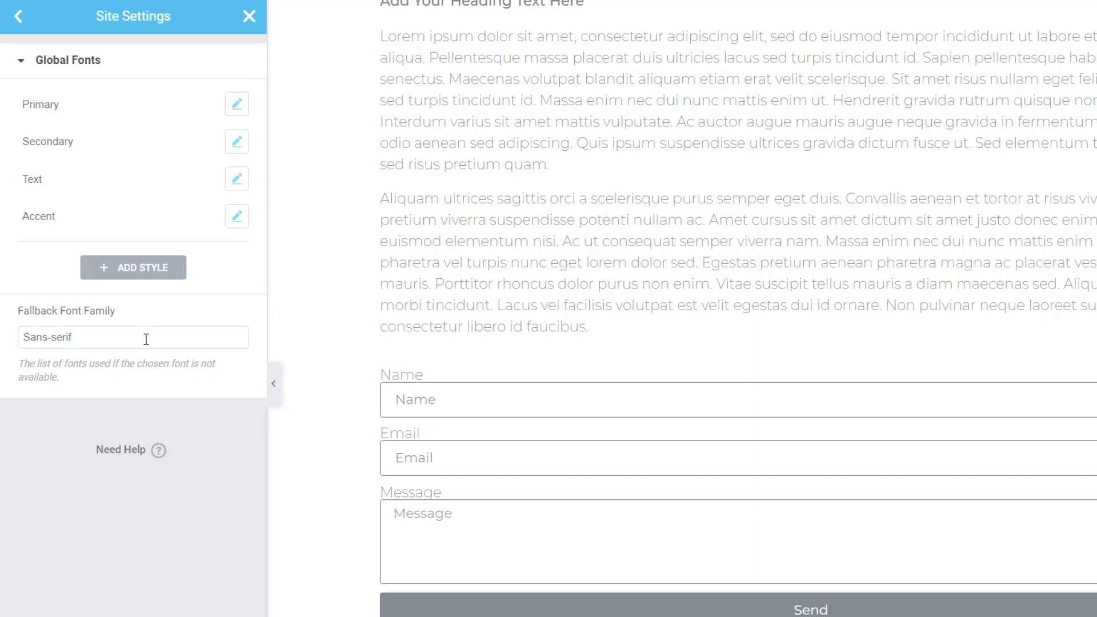
Return to the Site Settings overview and examine the elements on the sample page that Theme Style covers: headings, text, form, button and image
click(17, 20)
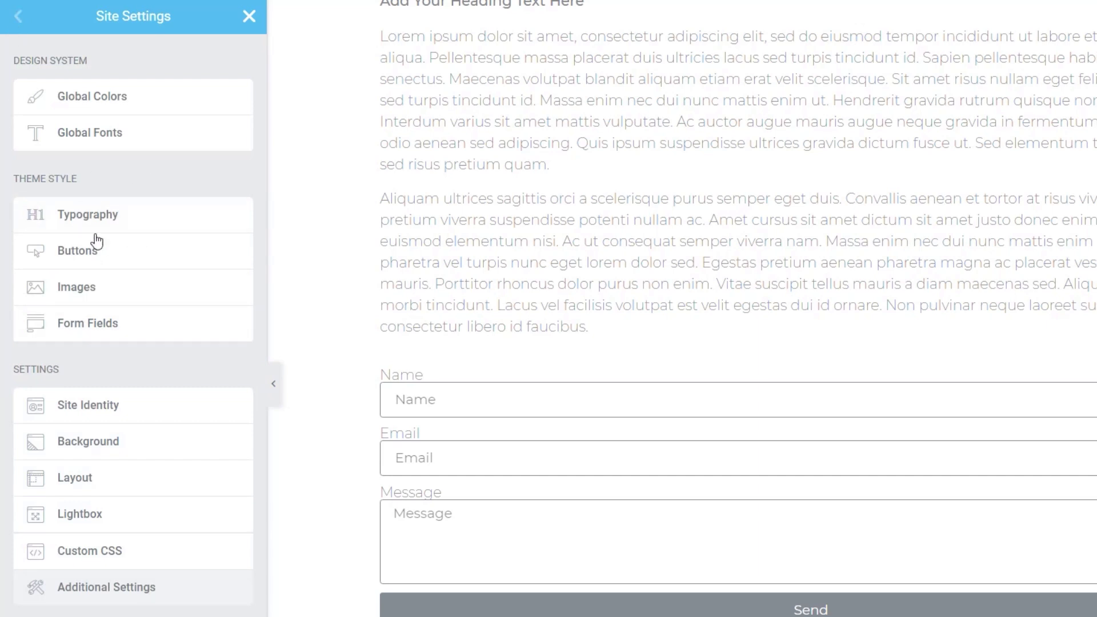
scroll(610, 280, up, 5)
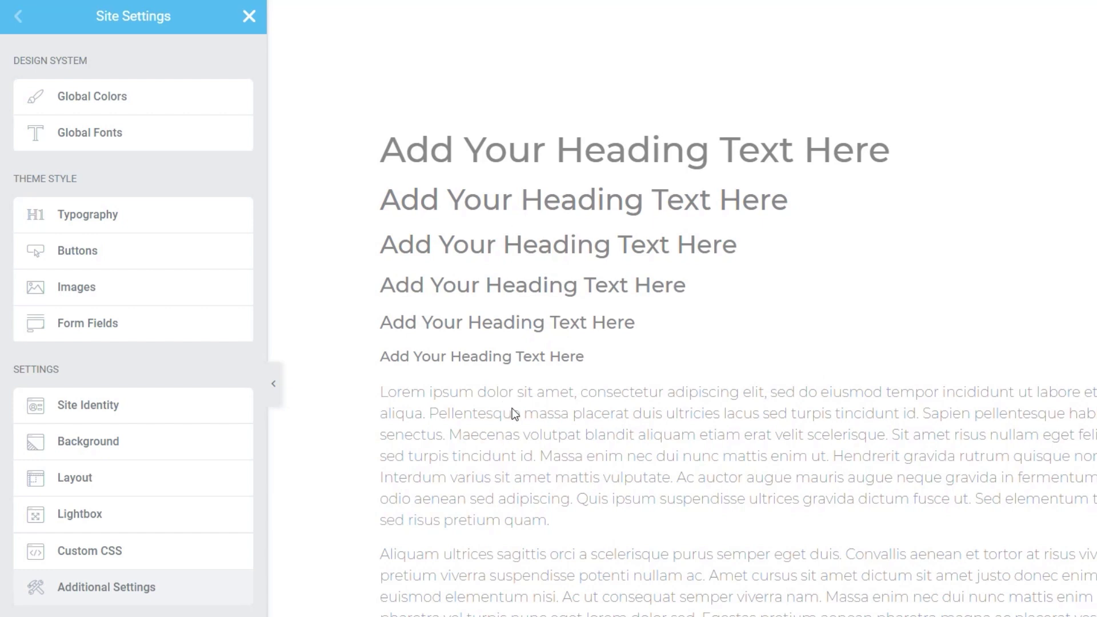
scroll(604, 337, down, 6)
scroll(603, 358, down, 8)
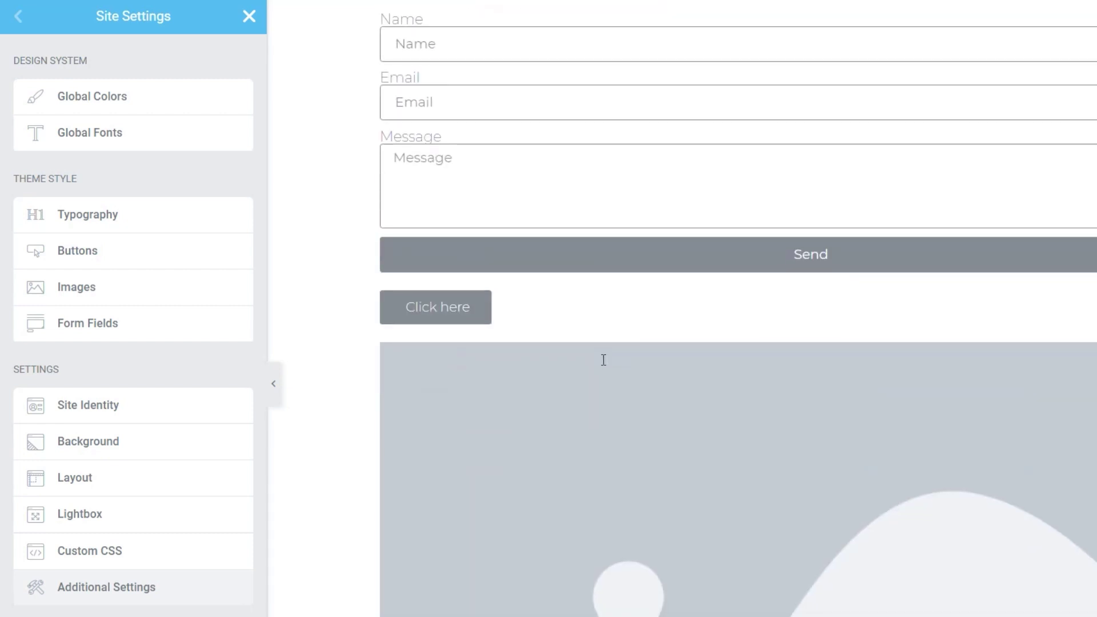
scroll(604, 363, up, 3)
scroll(605, 368, up, 4)
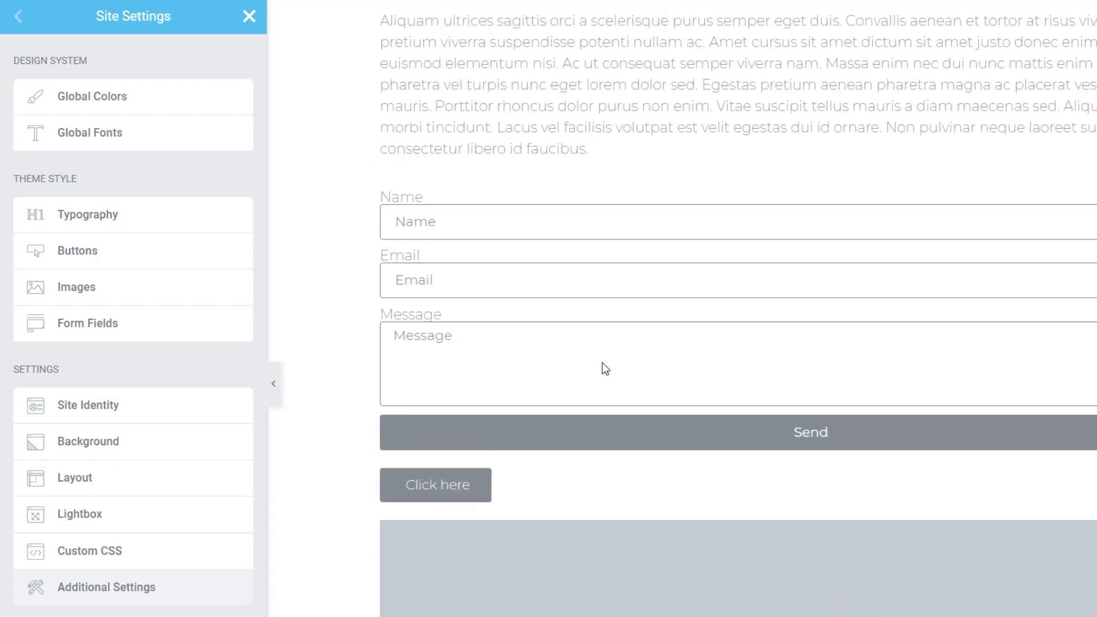
scroll(604, 363, up, 6)
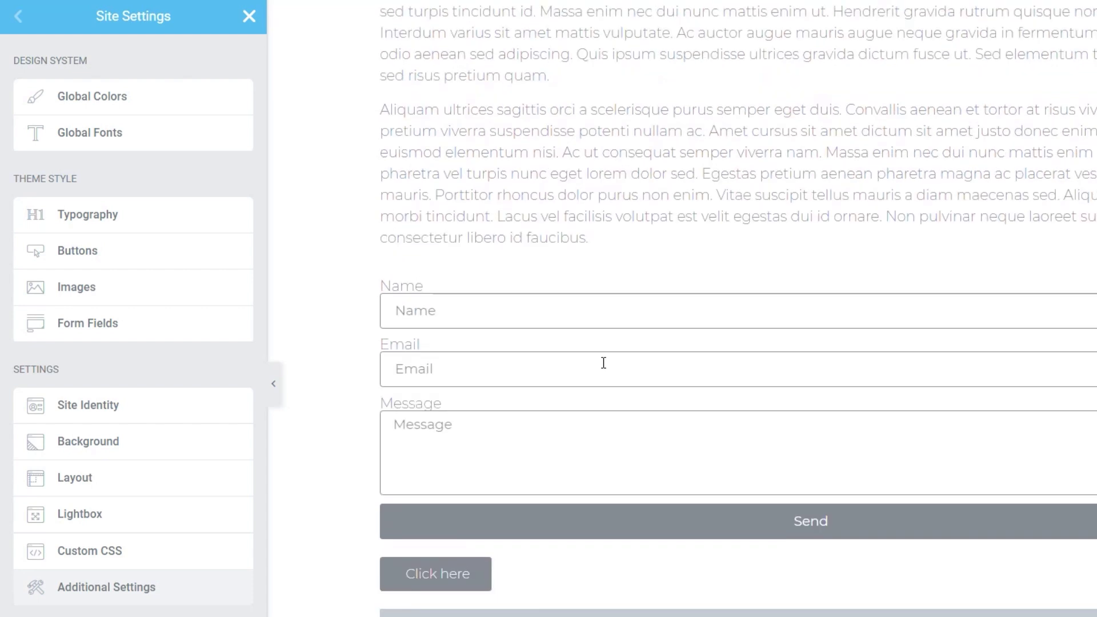
Open the Typography theme style and examine the body's custom typography, global font and global text color options
scroll(603, 363, up, 1)
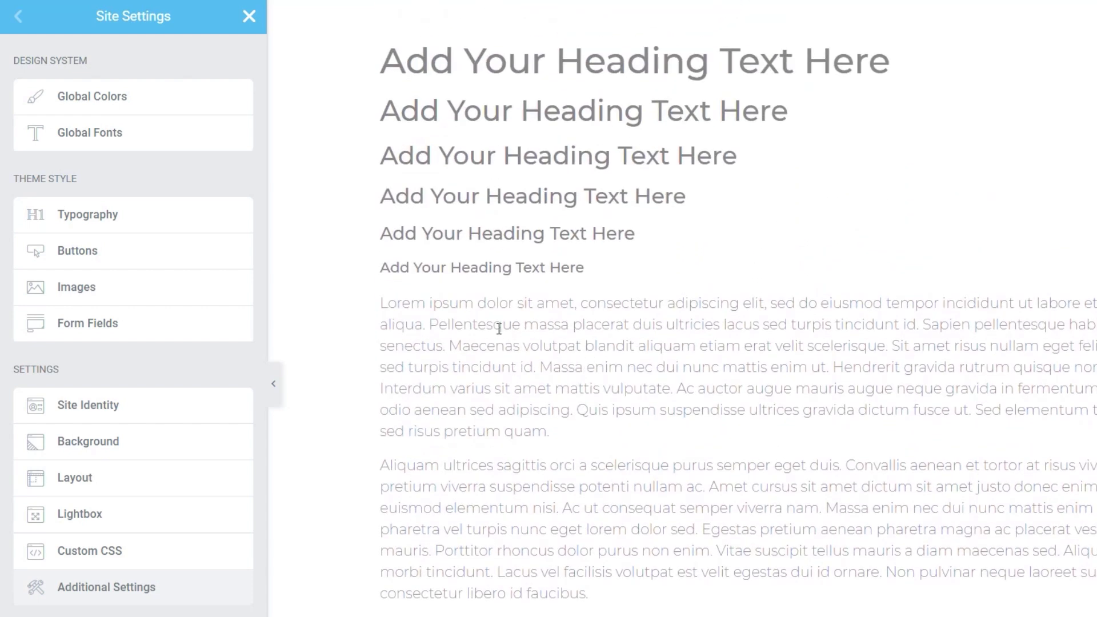
click(131, 222)
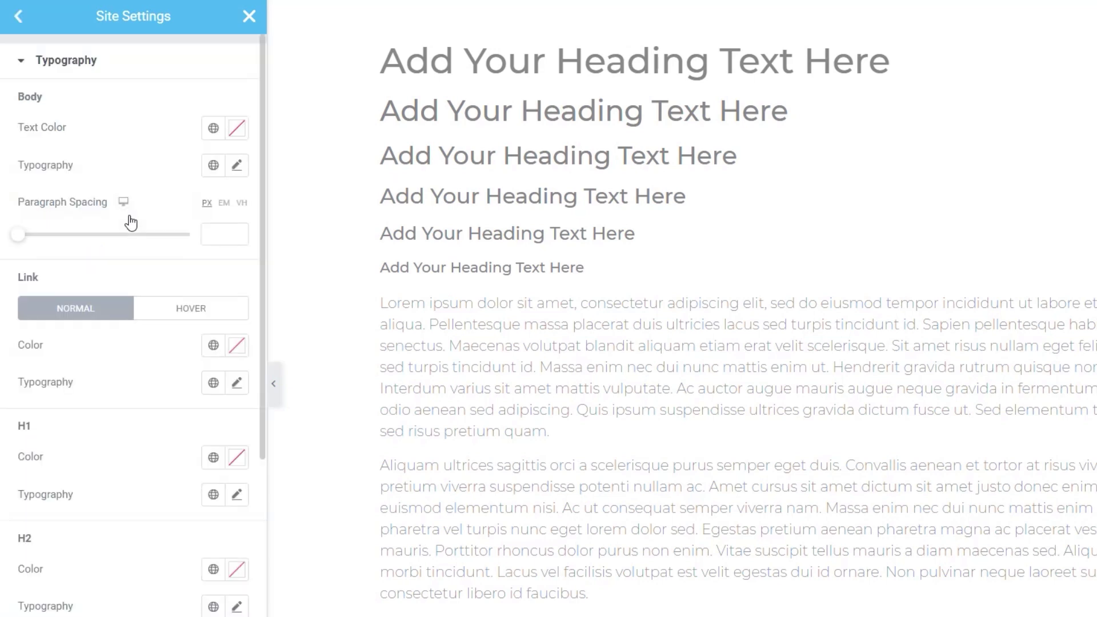
click(238, 167)
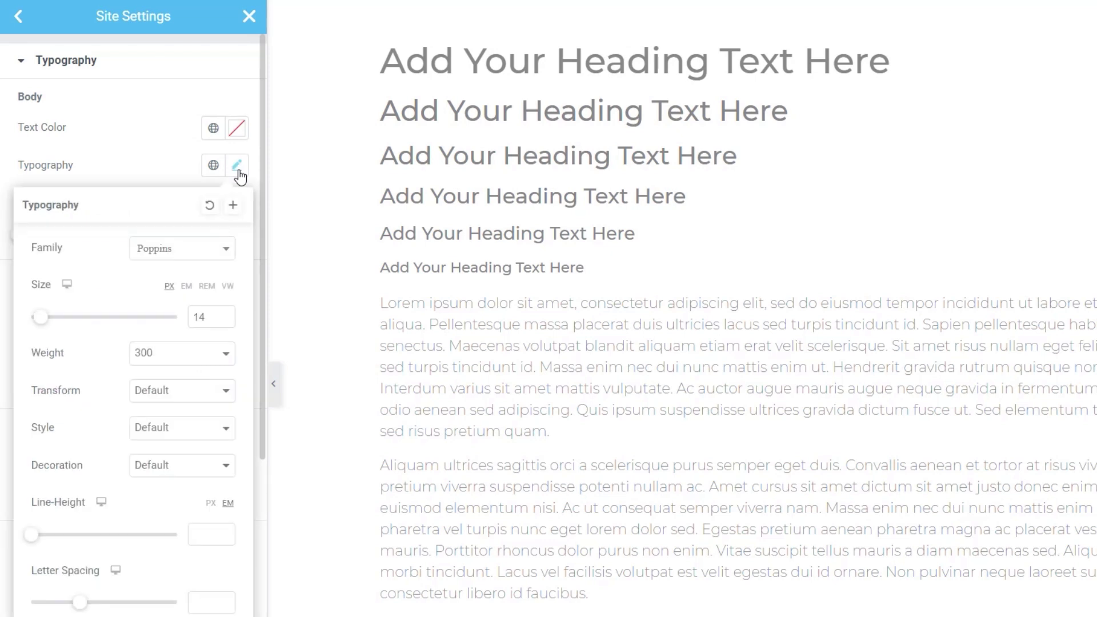
click(141, 156)
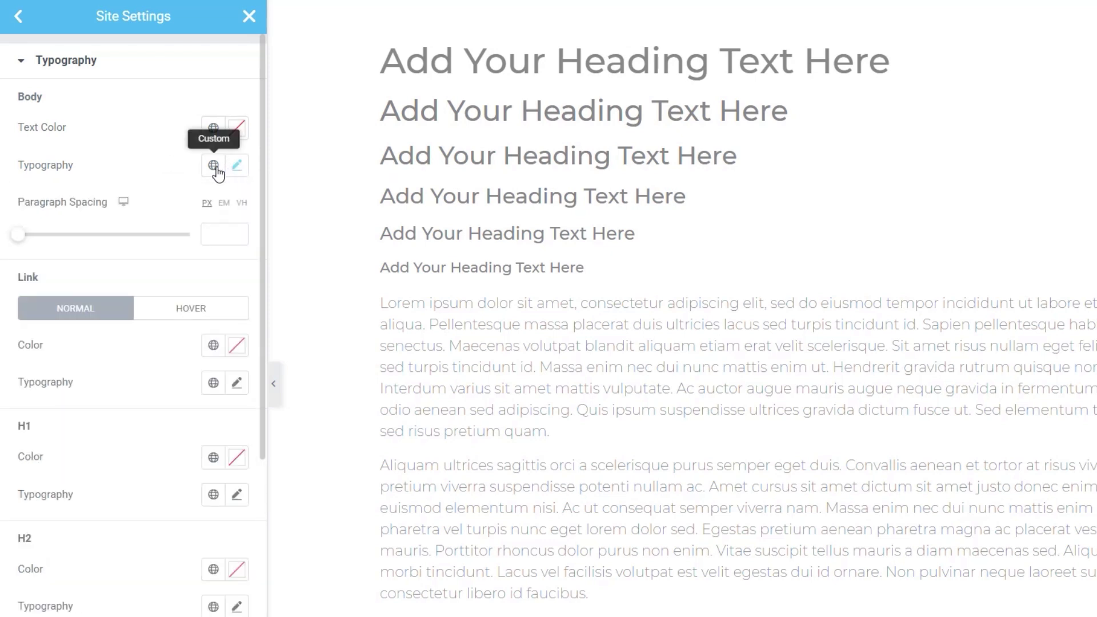
click(215, 167)
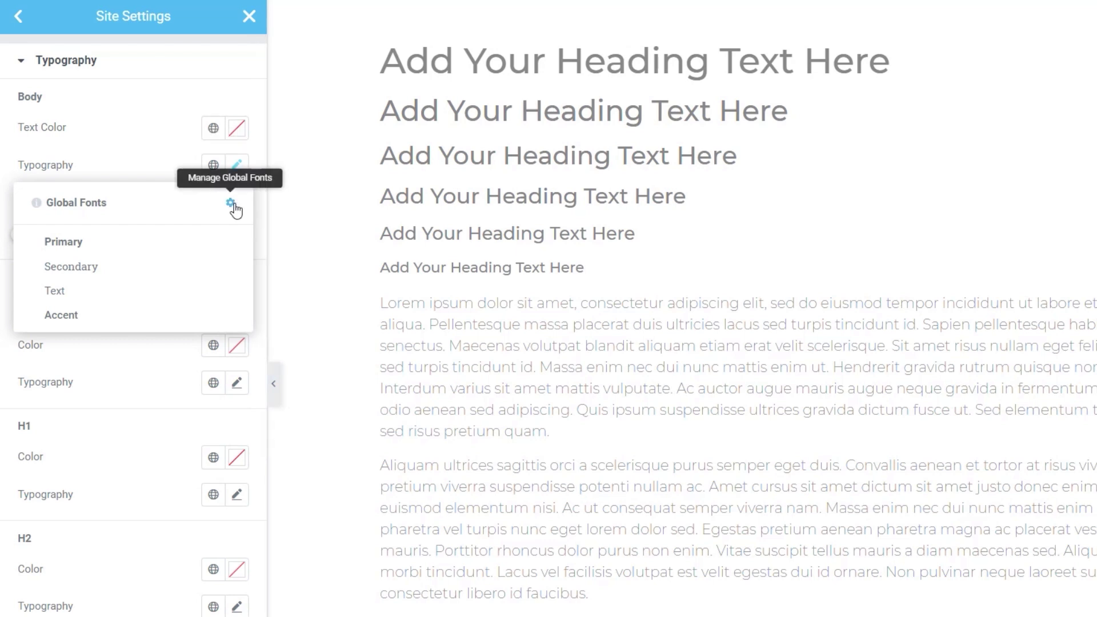
click(125, 134)
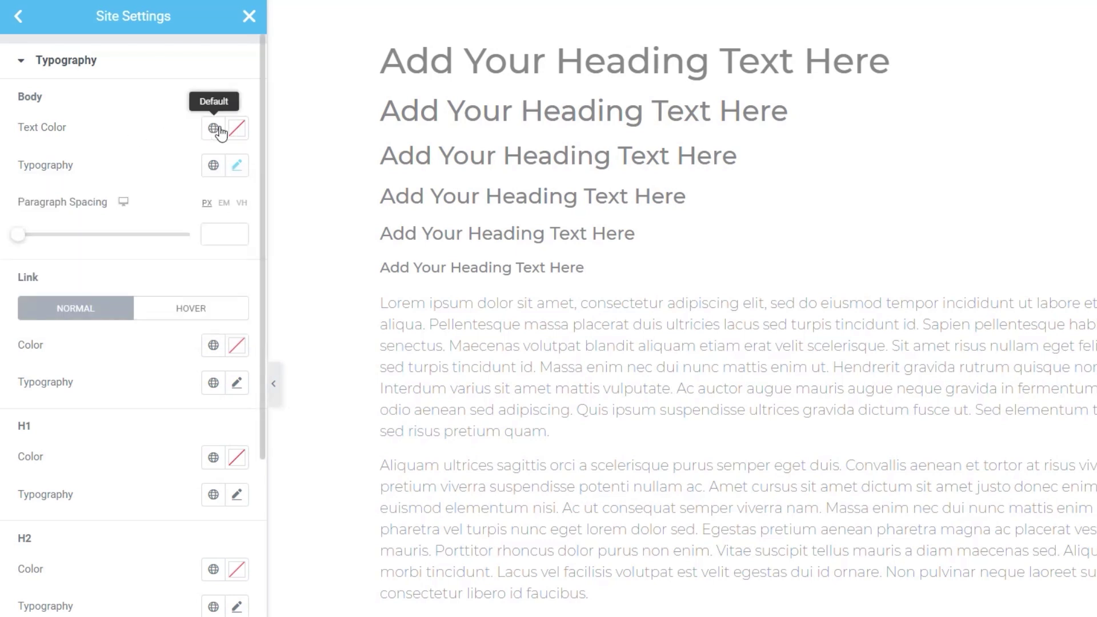
click(216, 129)
click(144, 142)
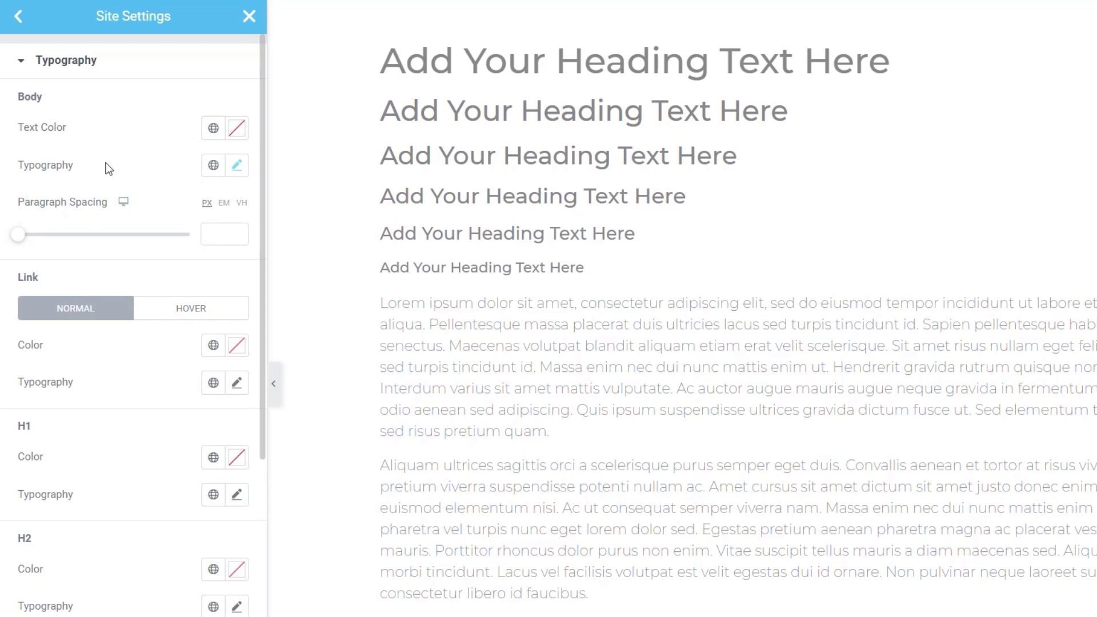
Reset the body's custom typography and try the Text, Accent and Primary global fonts on it
click(239, 169)
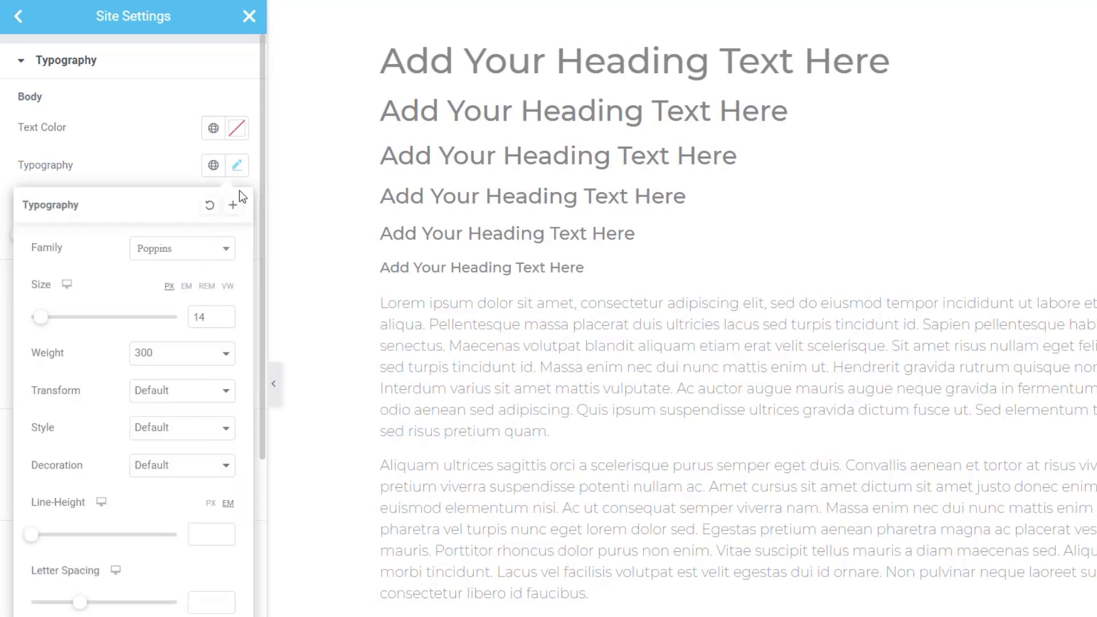
click(166, 182)
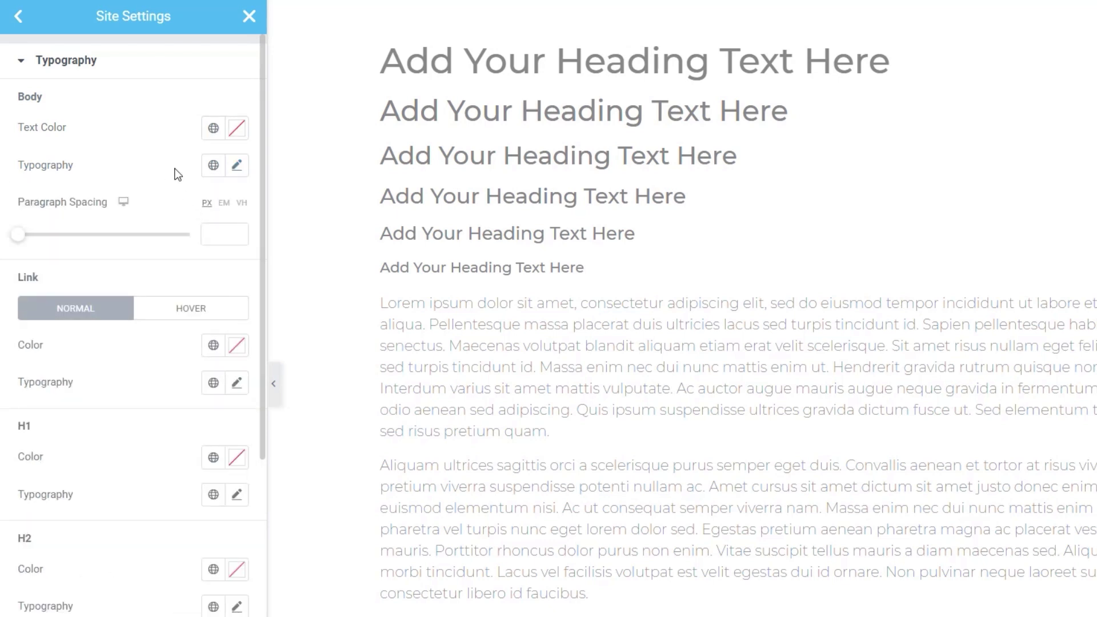
click(213, 165)
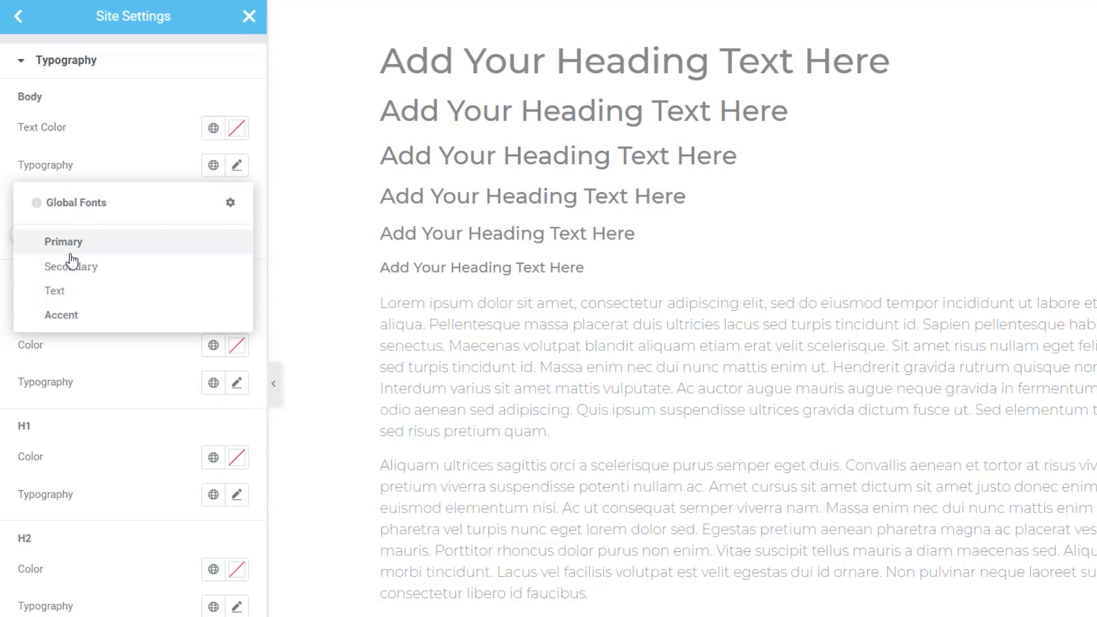
click(73, 298)
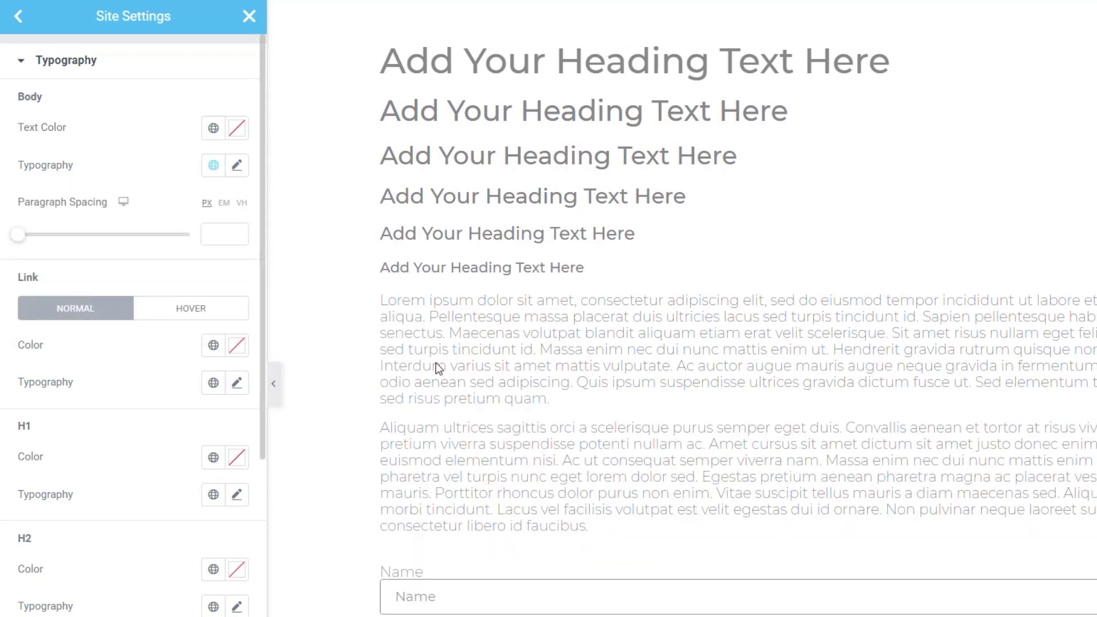
click(221, 173)
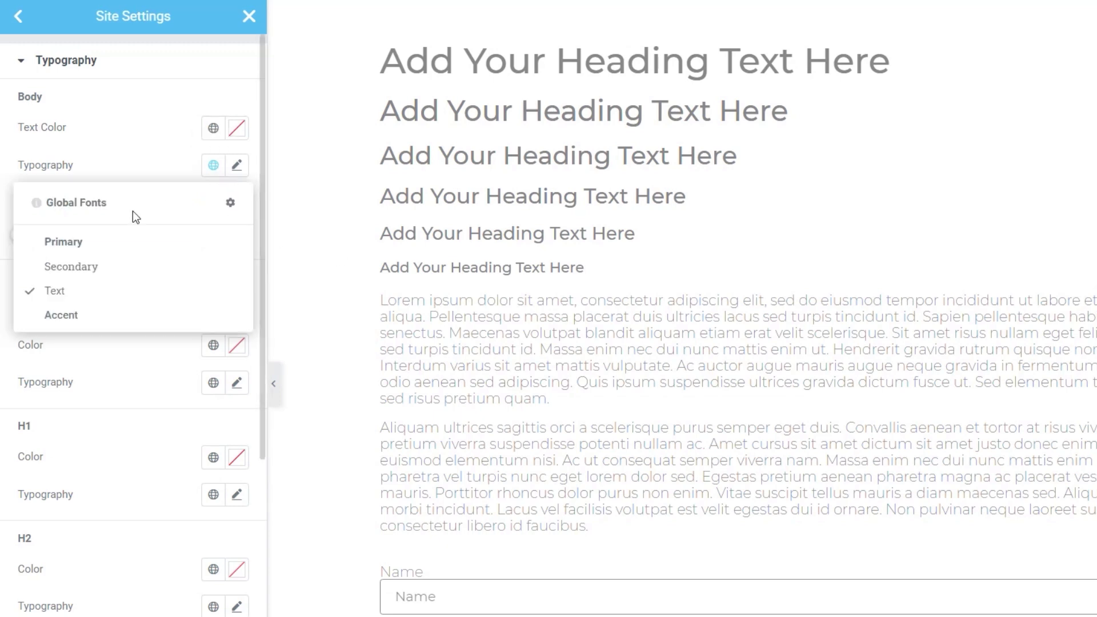
click(71, 313)
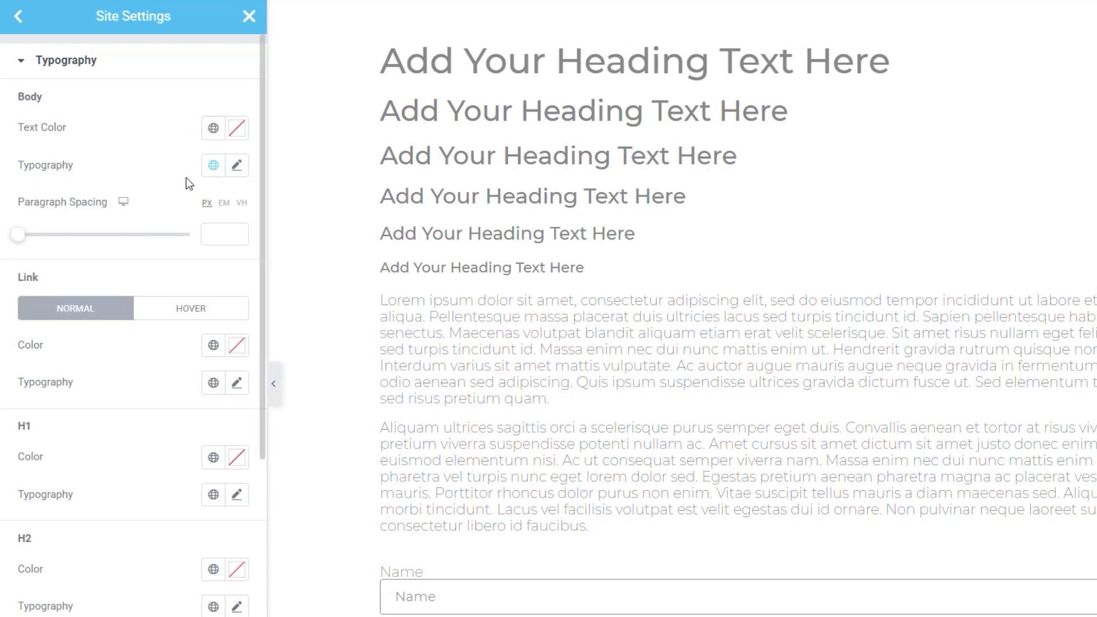
click(213, 165)
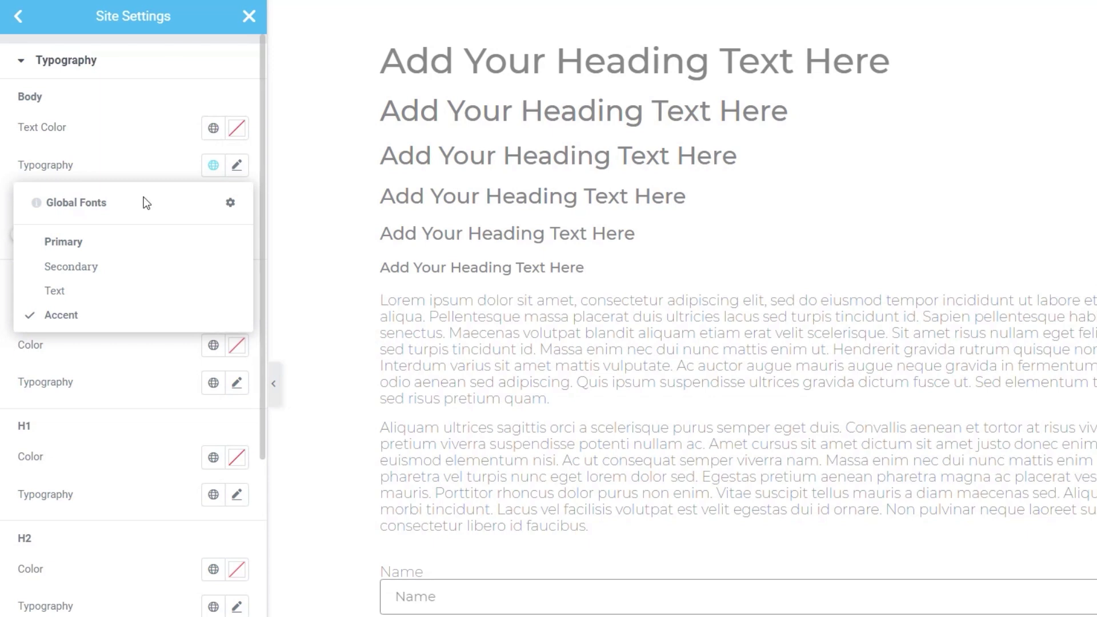
click(66, 242)
Apply the Secondary global font to the body typography
click(213, 166)
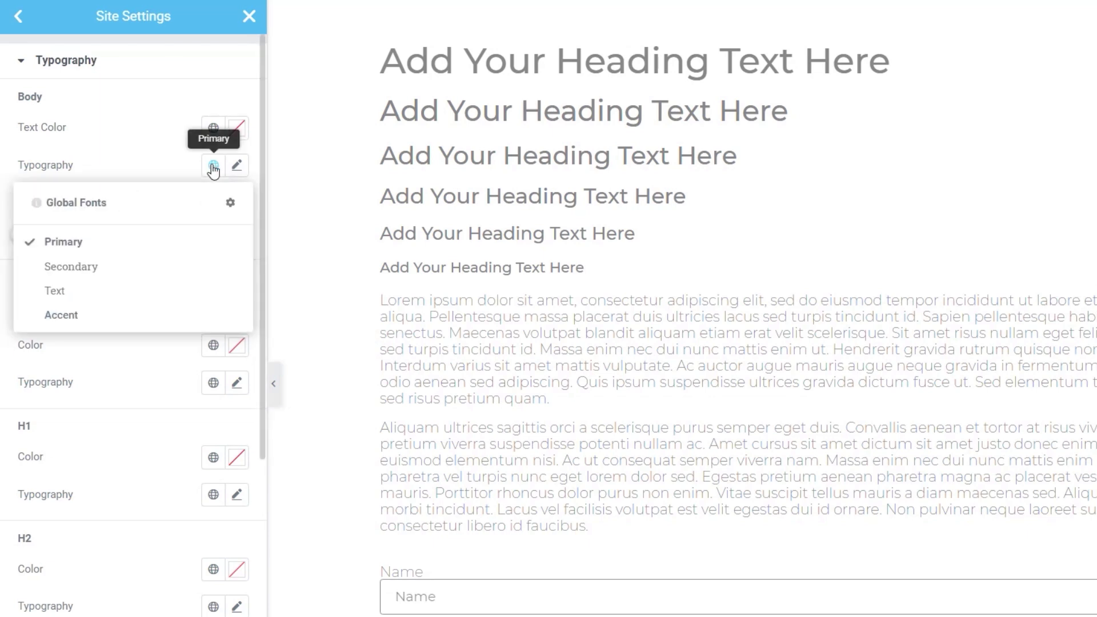
click(80, 270)
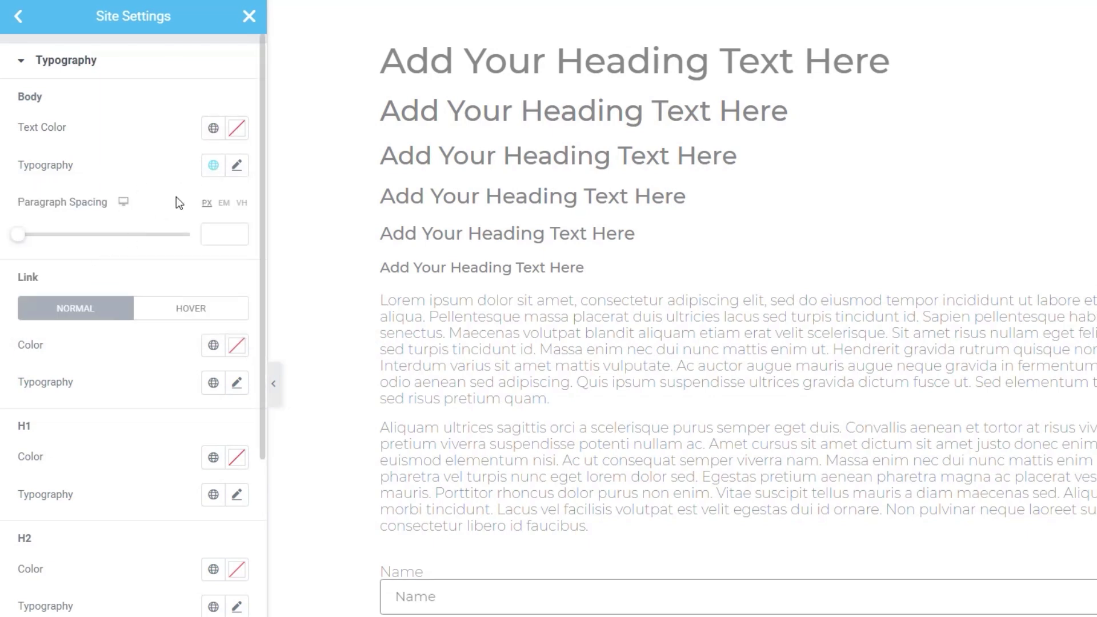
click(213, 167)
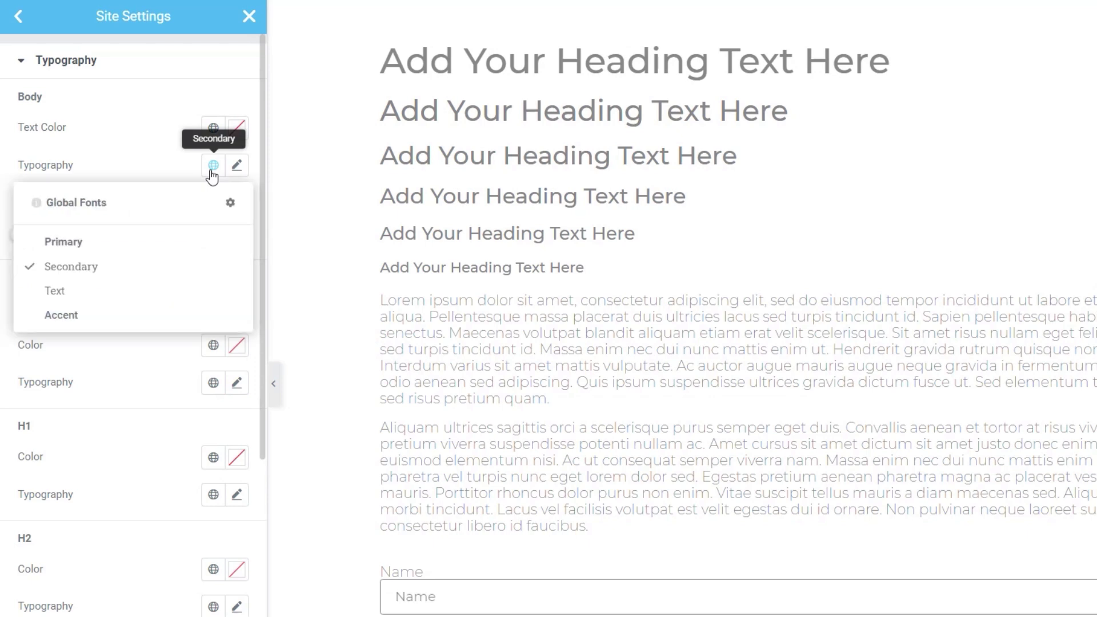
click(213, 166)
click(216, 170)
click(215, 171)
Override the body's global font with custom typography using the Poppins family
click(238, 169)
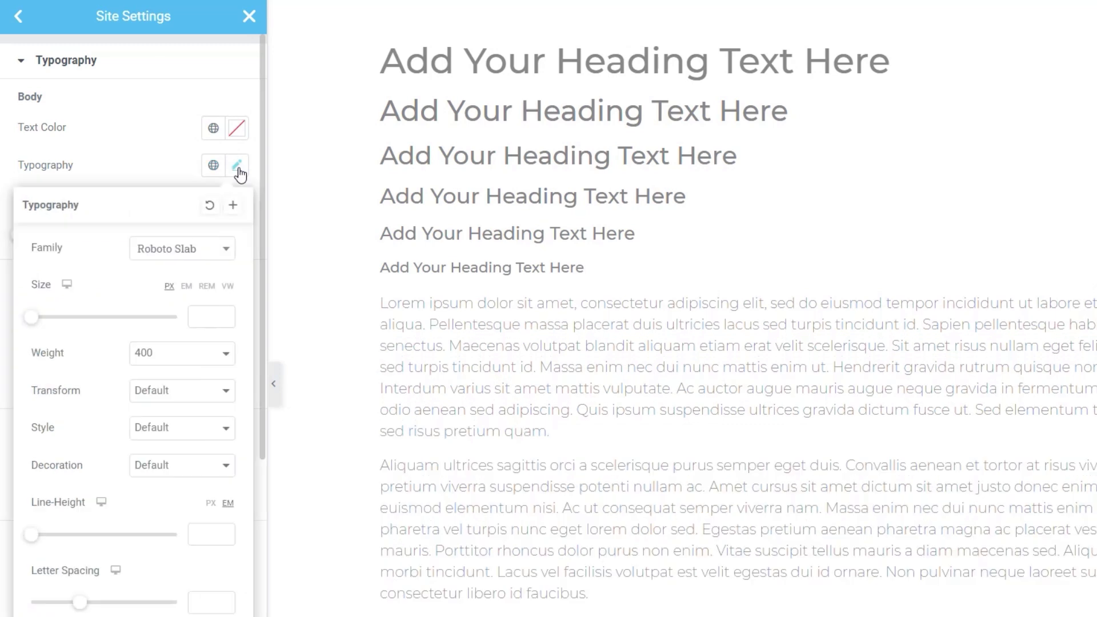
click(194, 249)
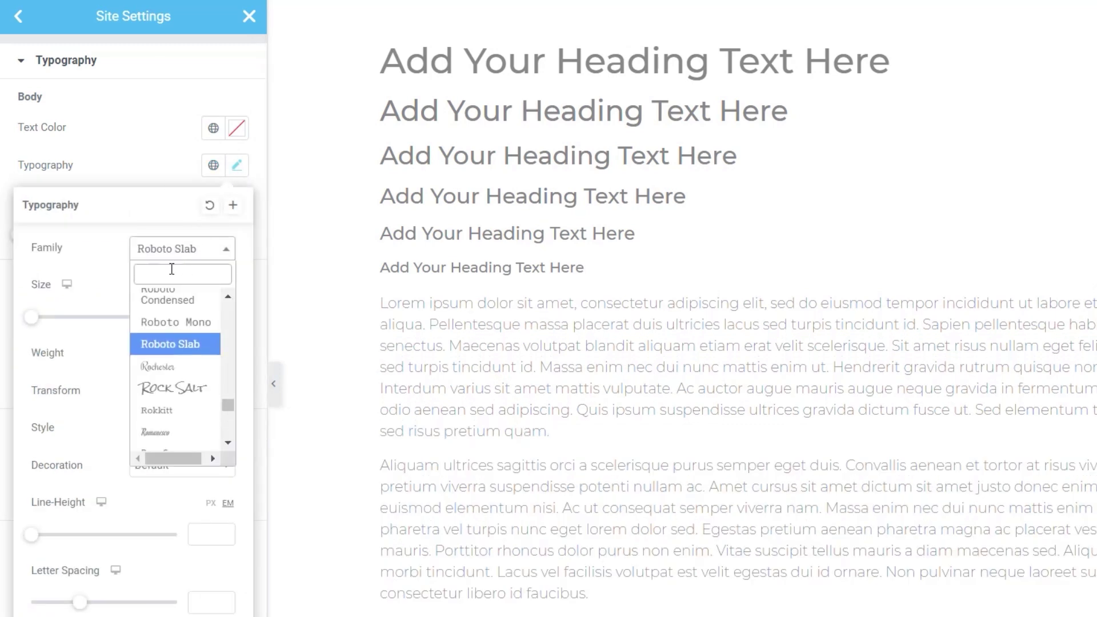
text(poppins)
click(181, 322)
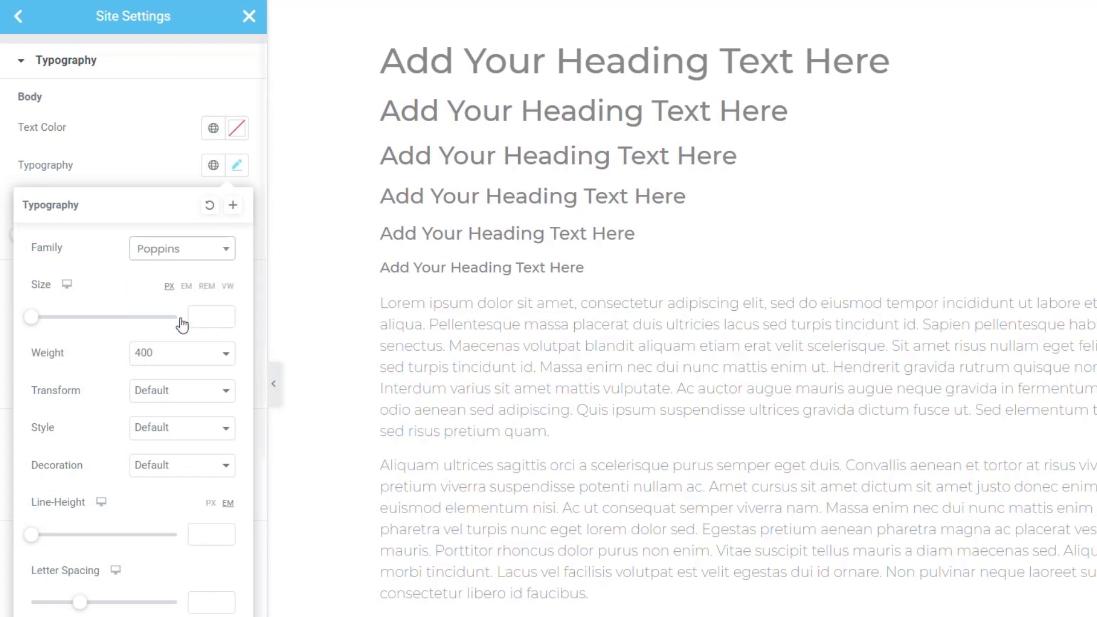
click(147, 151)
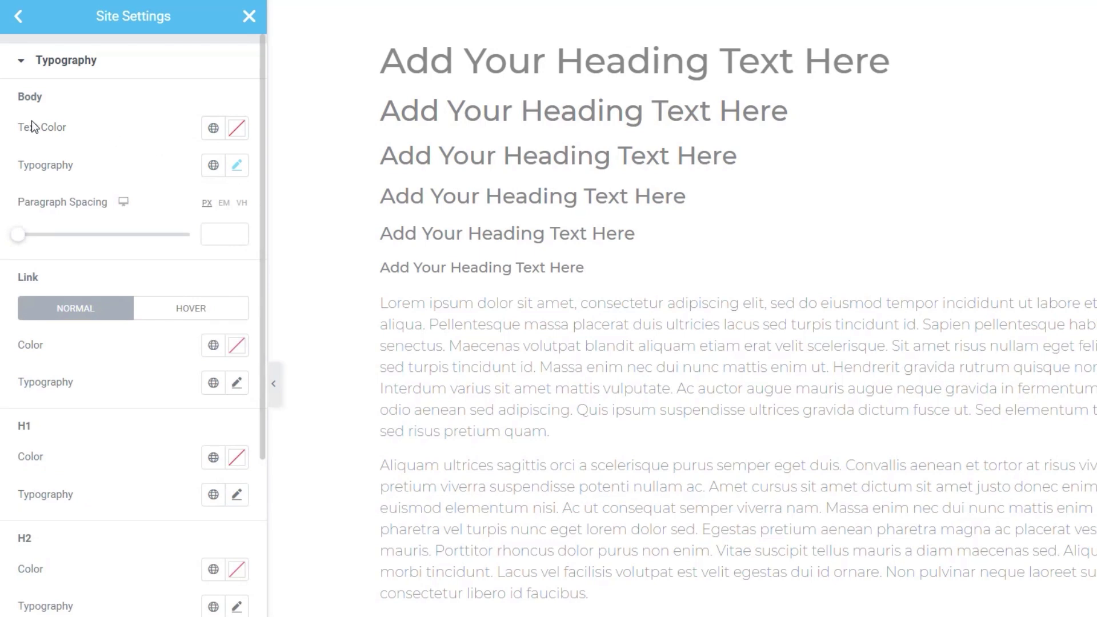
Set the body text color to the Text global color and check the paragraphs and form on the sample page
click(212, 131)
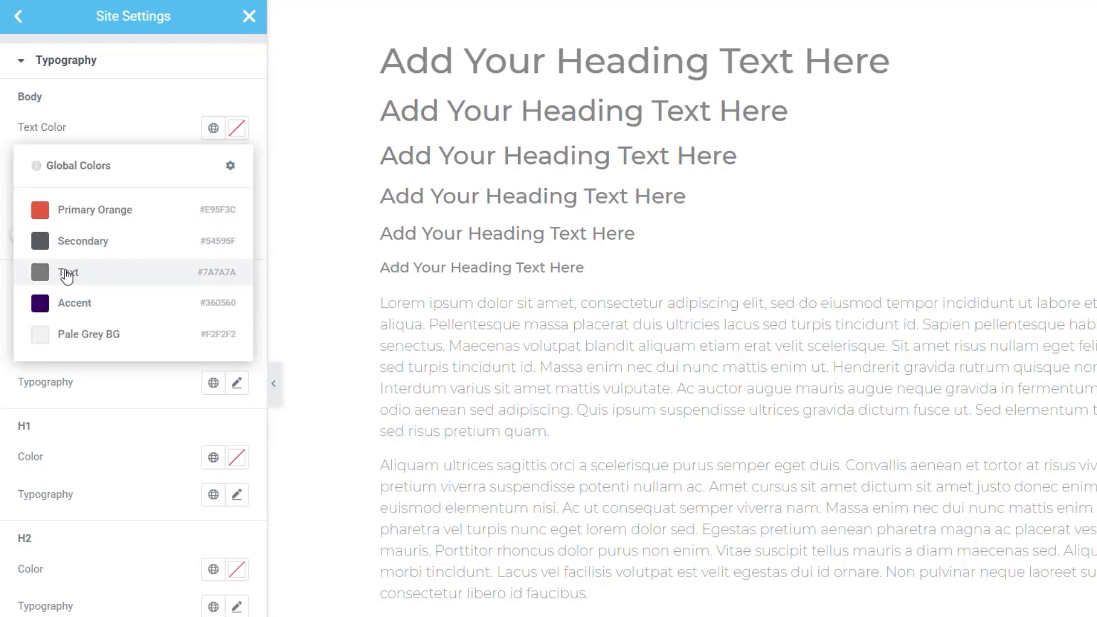
click(73, 274)
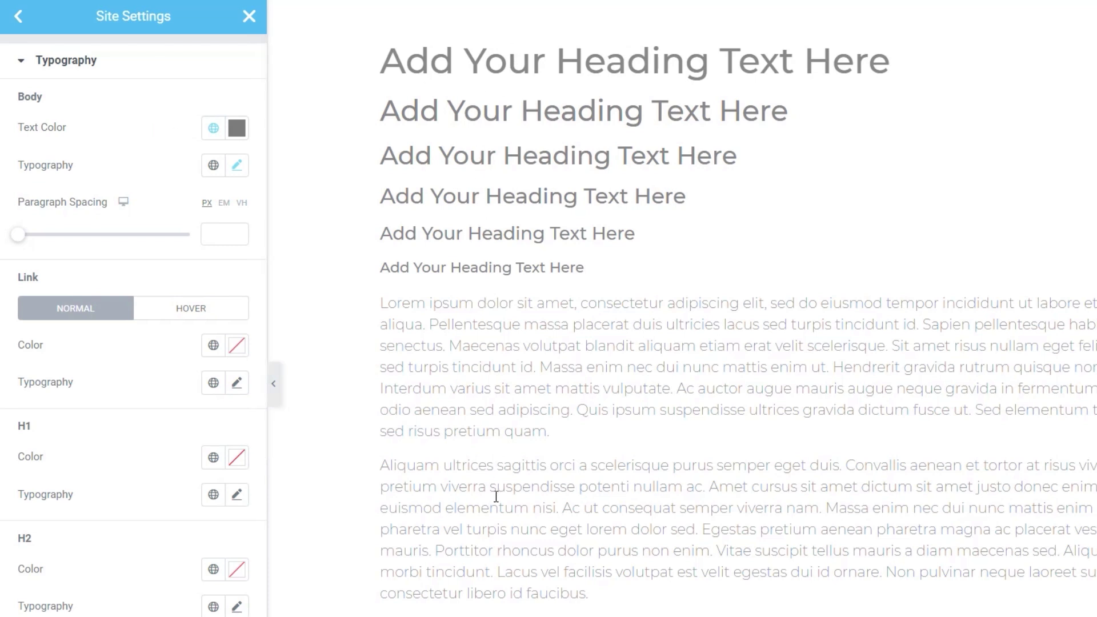
scroll(455, 568, down, 5)
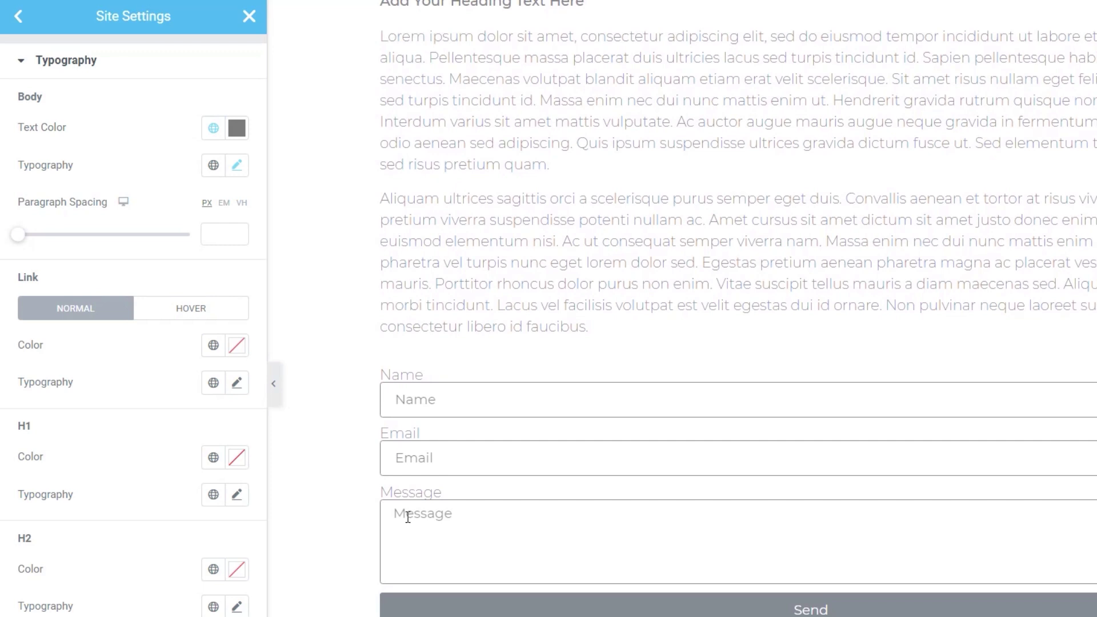
scroll(408, 518, up, 6)
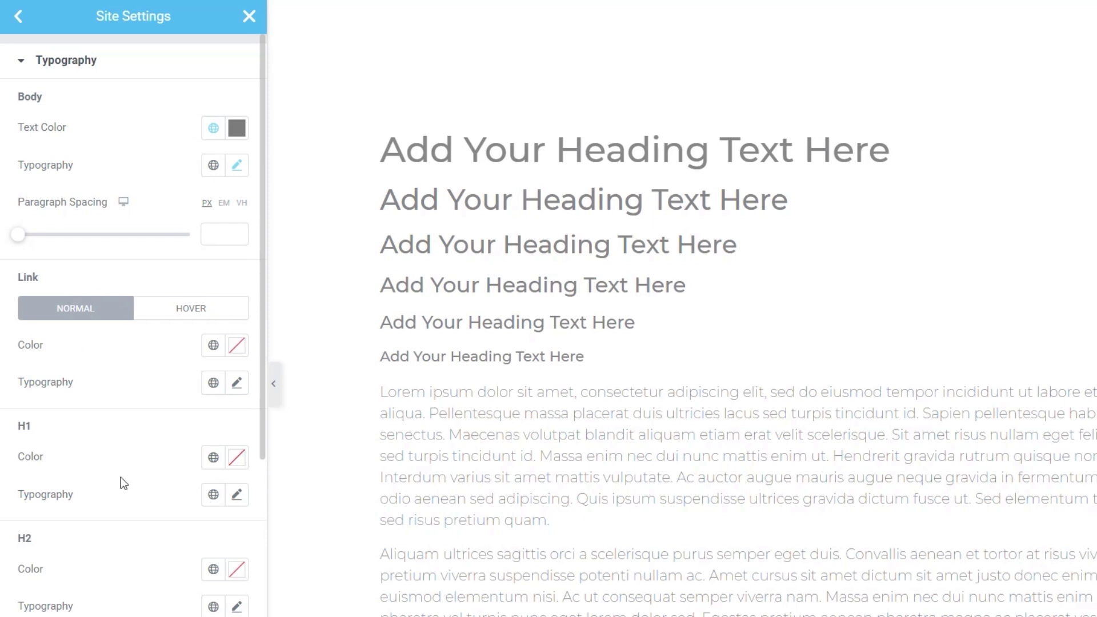
Set the normal link color to the Primary Orange global color
scroll(121, 480, down, 8)
scroll(121, 480, up, 8)
click(214, 346)
click(89, 430)
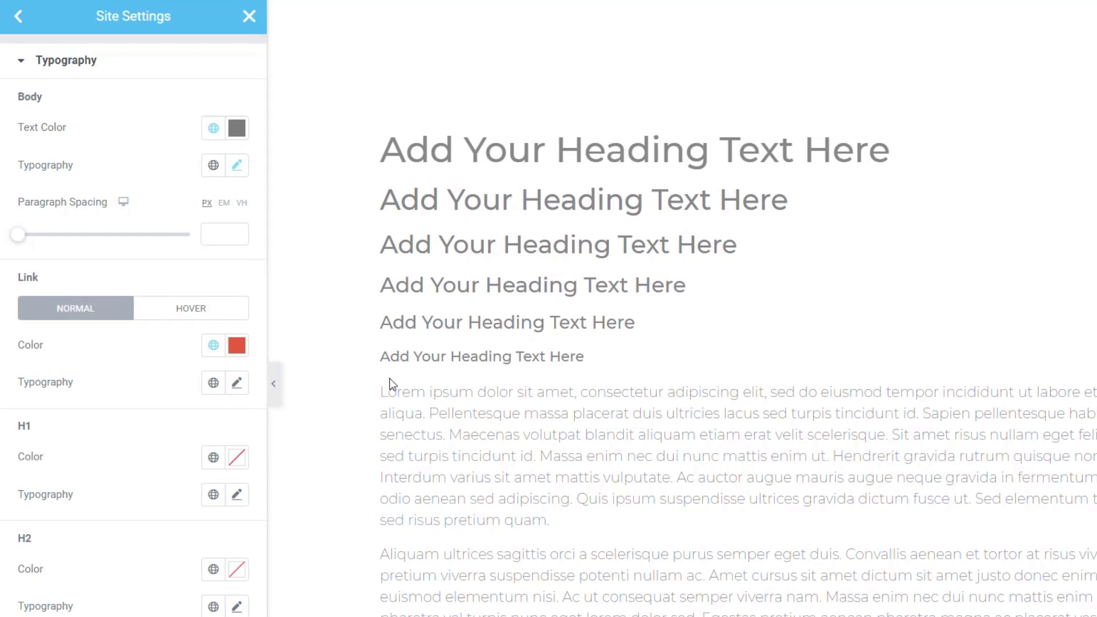
Set the body's paragraph spacing to 38 px and its font size to 16 px
drag(16, 240, 84, 243)
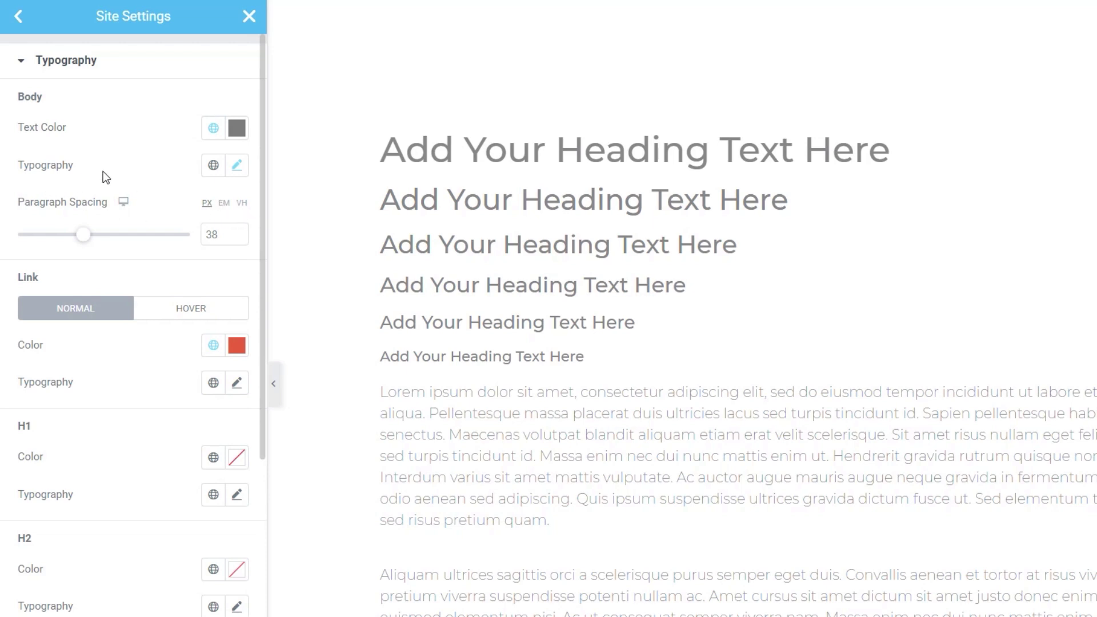
click(237, 167)
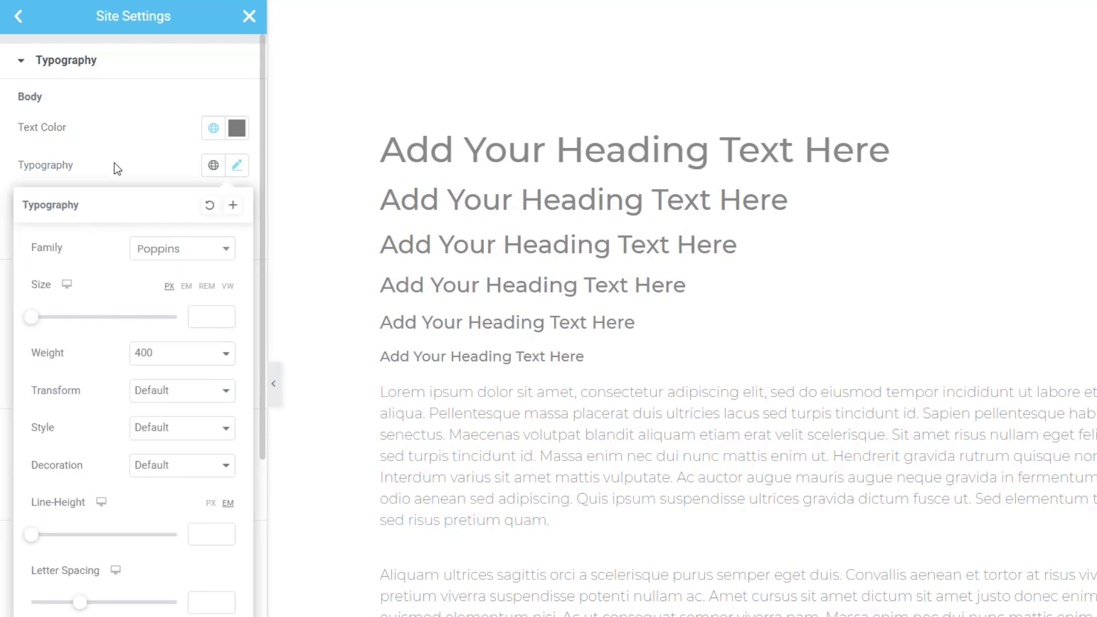
click(112, 138)
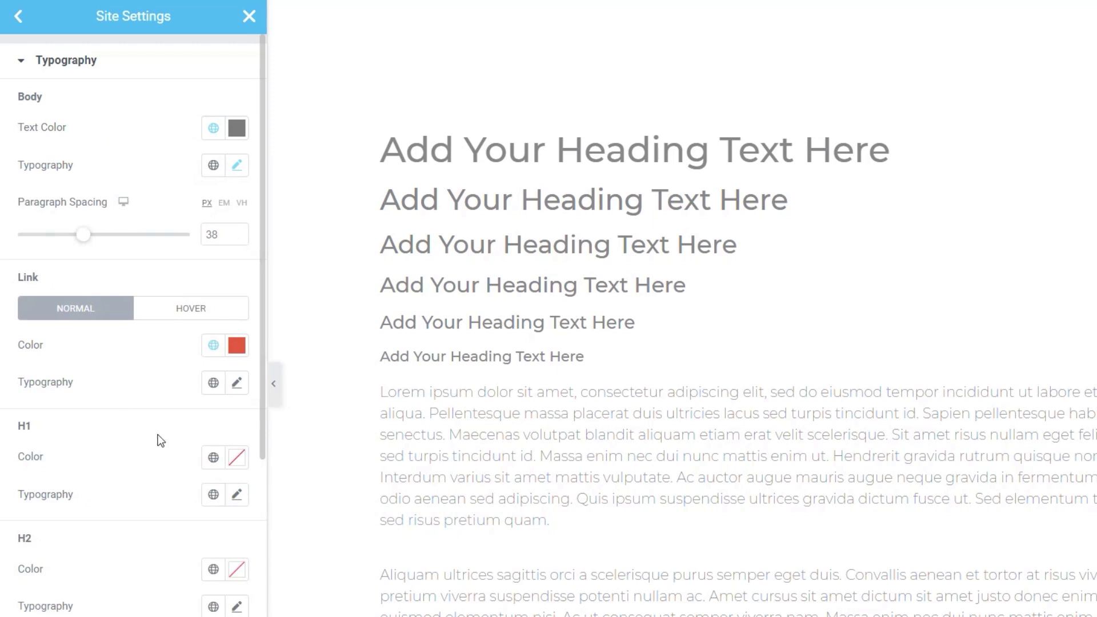
click(237, 171)
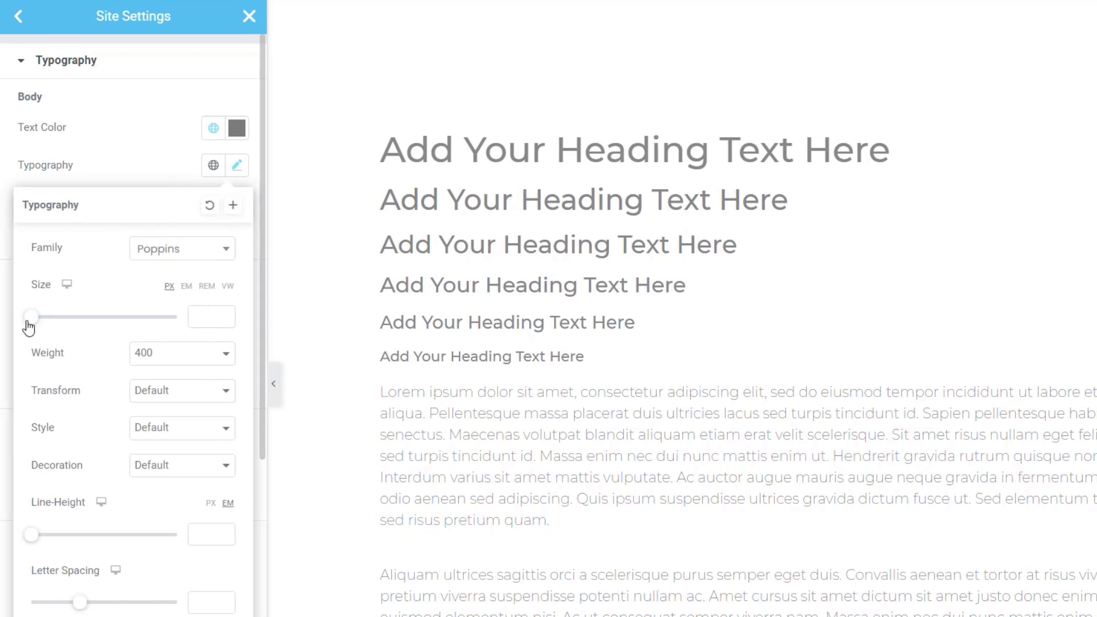
drag(32, 323, 42, 326)
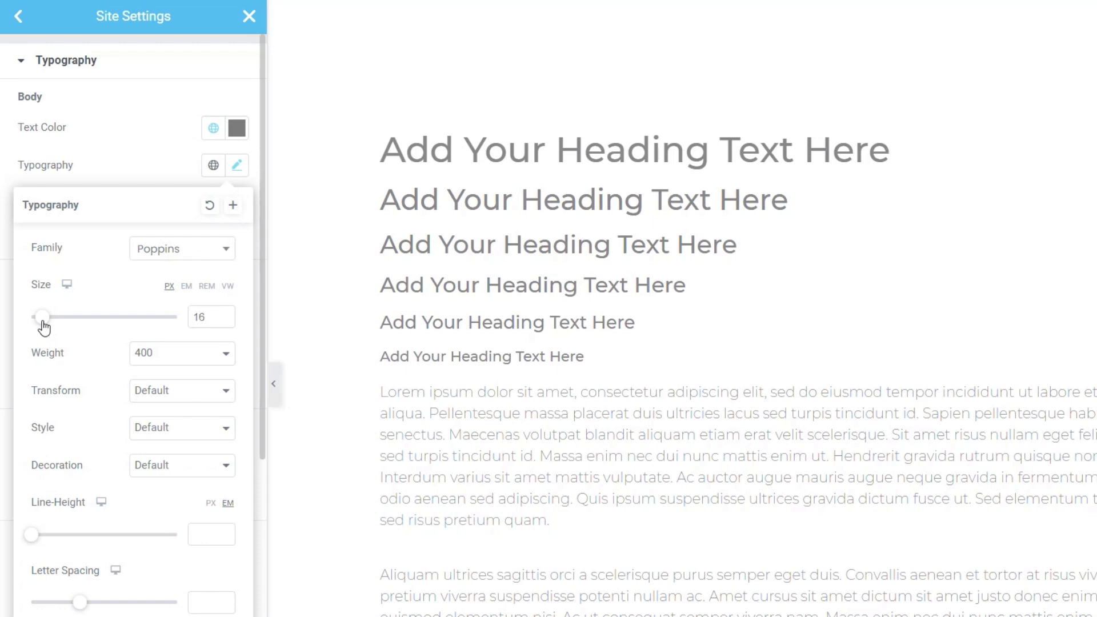
click(132, 152)
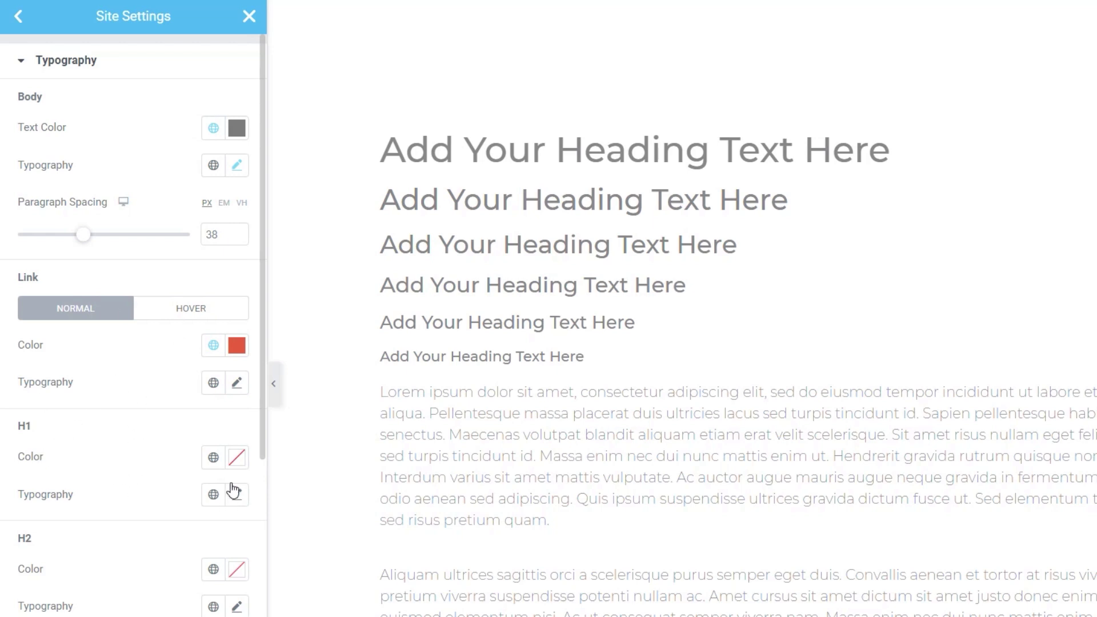
Set the H1 color to the Primary Orange global color and give H1 custom typography at 45 px
click(215, 459)
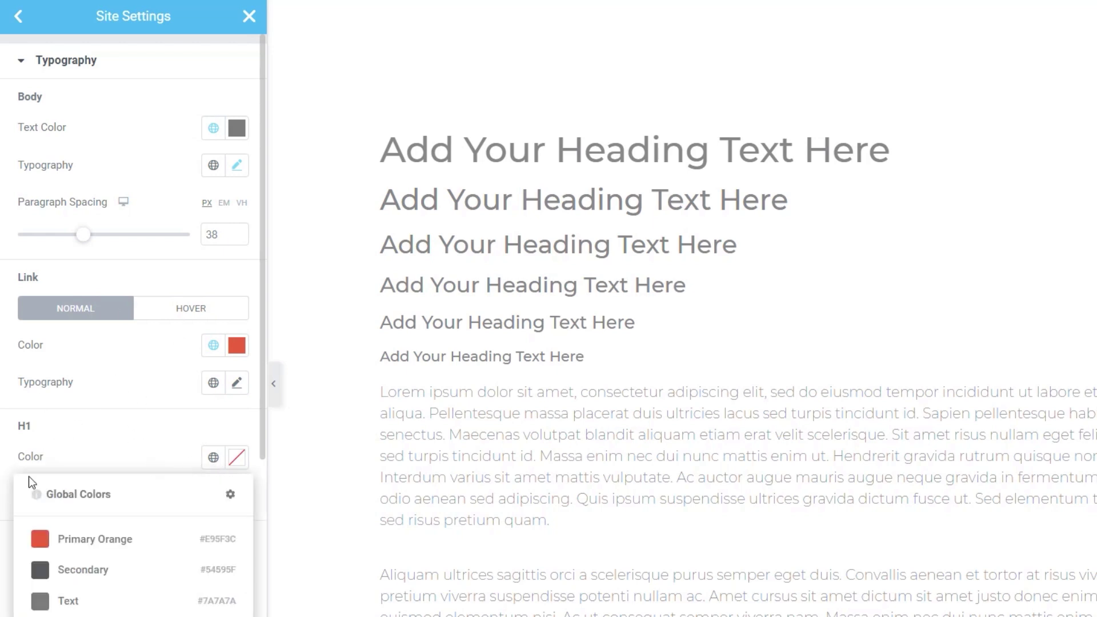
click(40, 537)
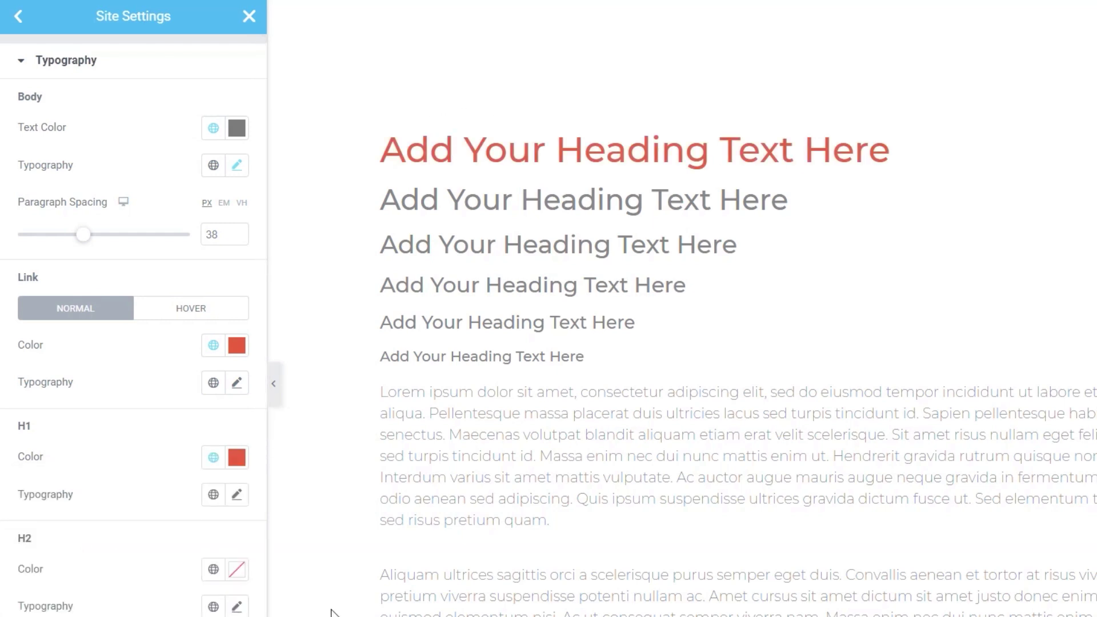
click(242, 496)
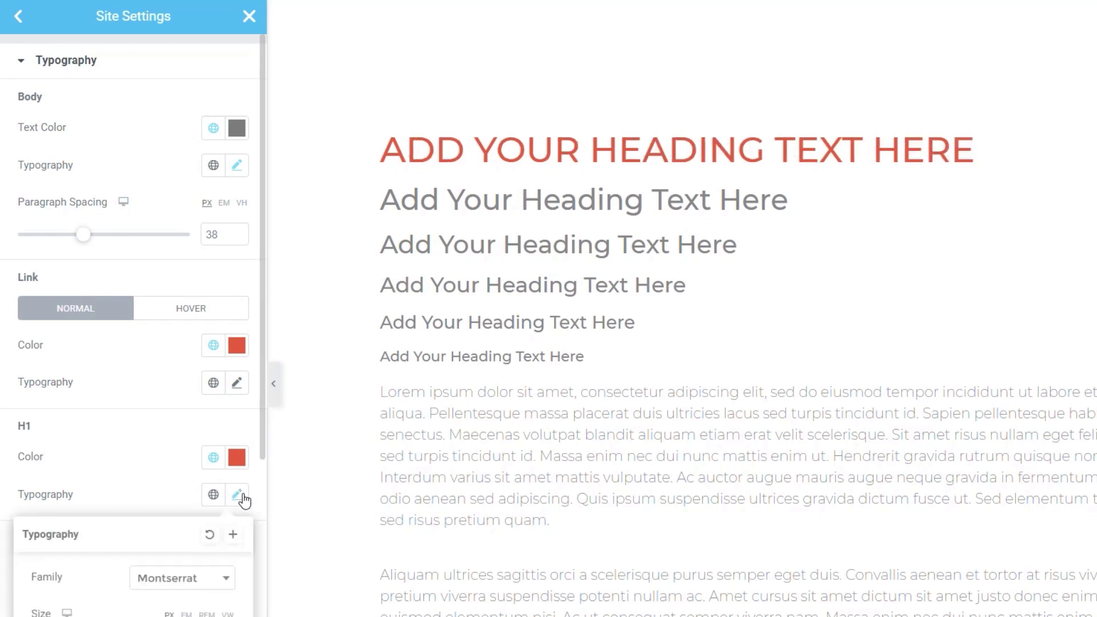
click(177, 578)
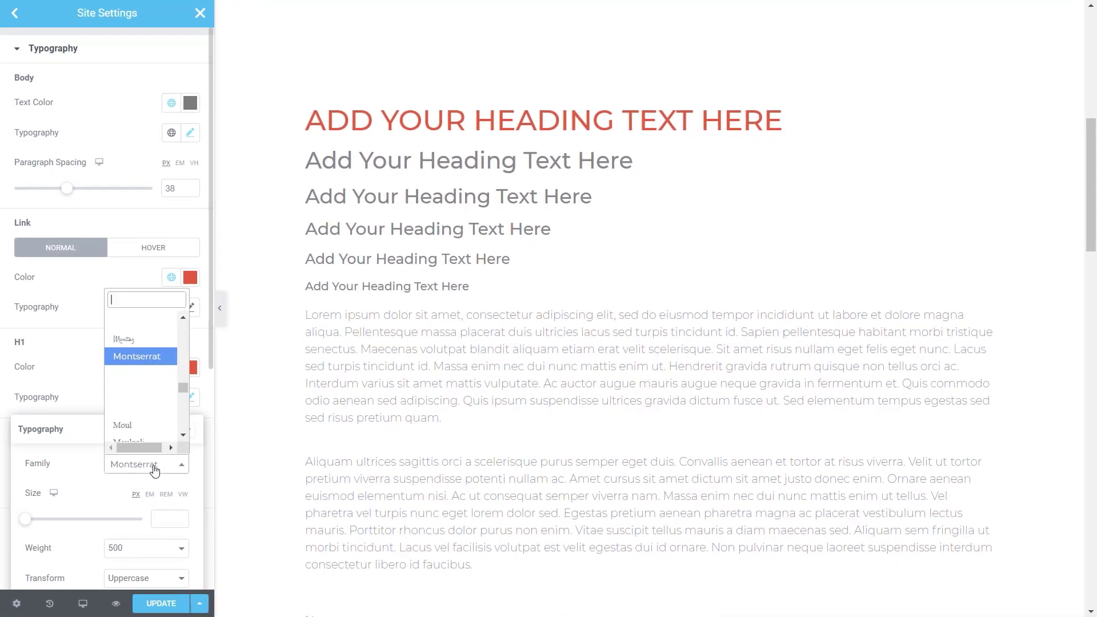
drag(26, 518, 51, 524)
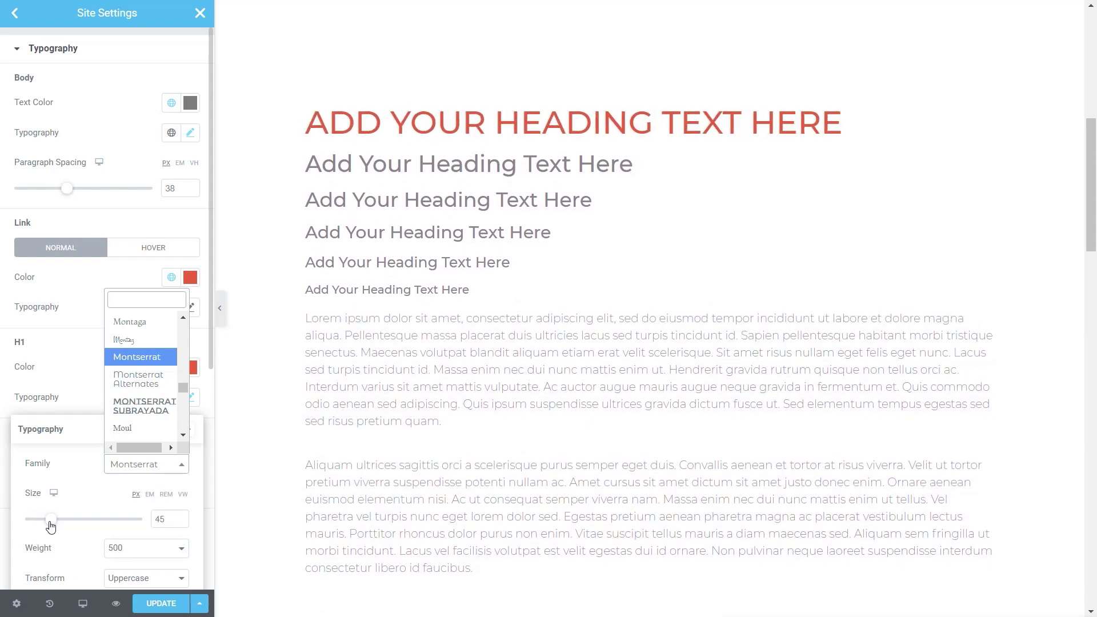
Set the weight of the H1 typography to 300 and close its typography options
click(146, 551)
click(141, 550)
click(127, 592)
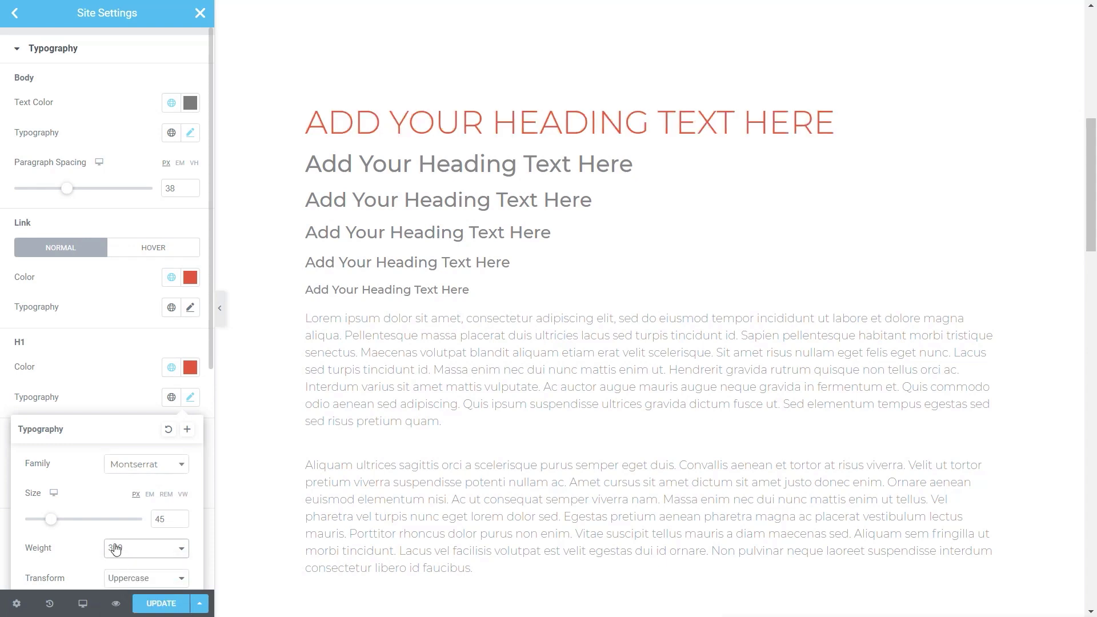
scroll(116, 548, down, 6)
scroll(115, 514, up, 2)
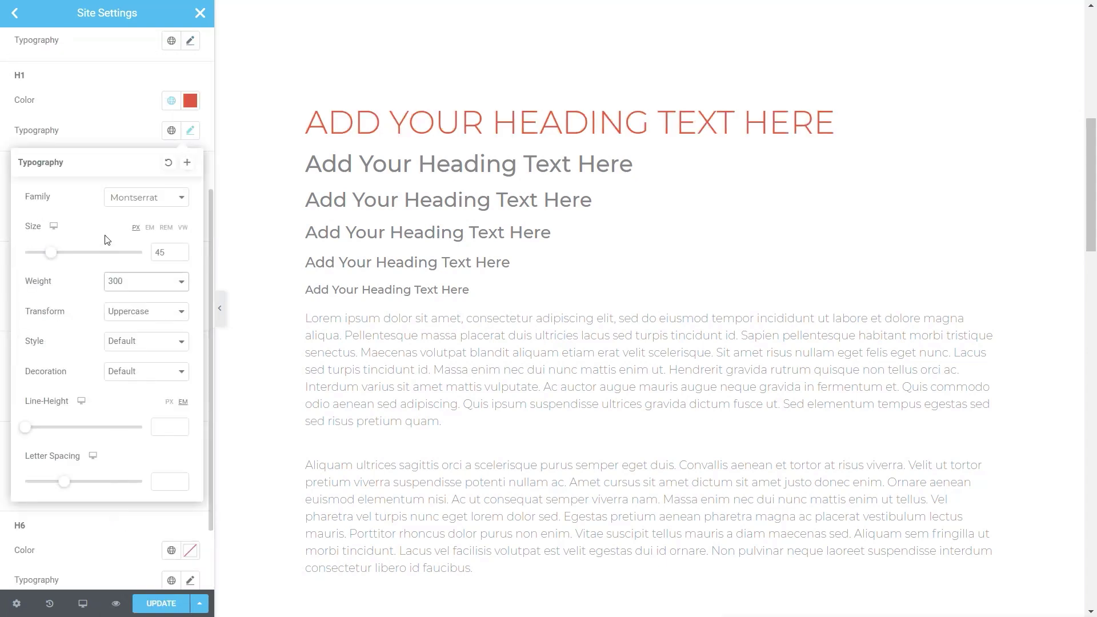
click(190, 133)
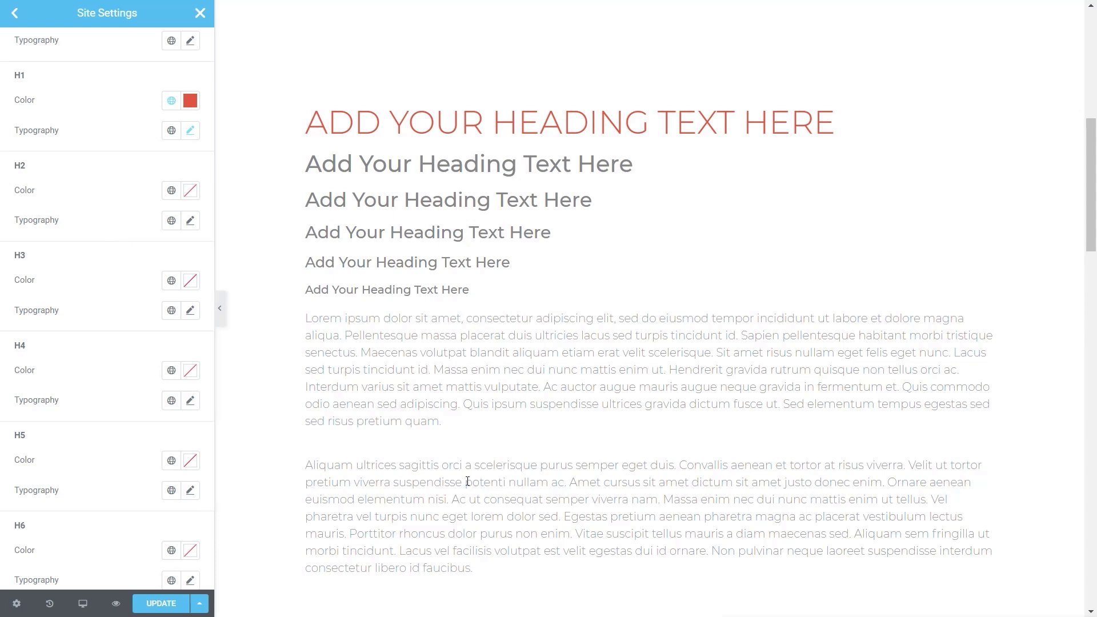
Open the theme style settings for buttons and list the global colors available for their normal text color
scroll(468, 481, down, 6)
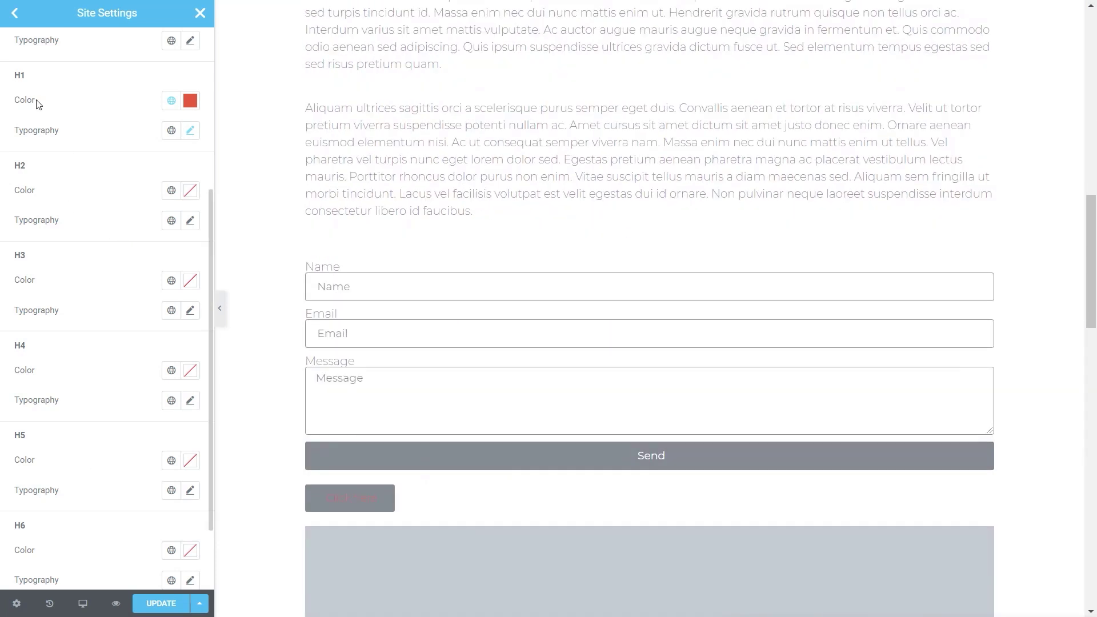
click(16, 13)
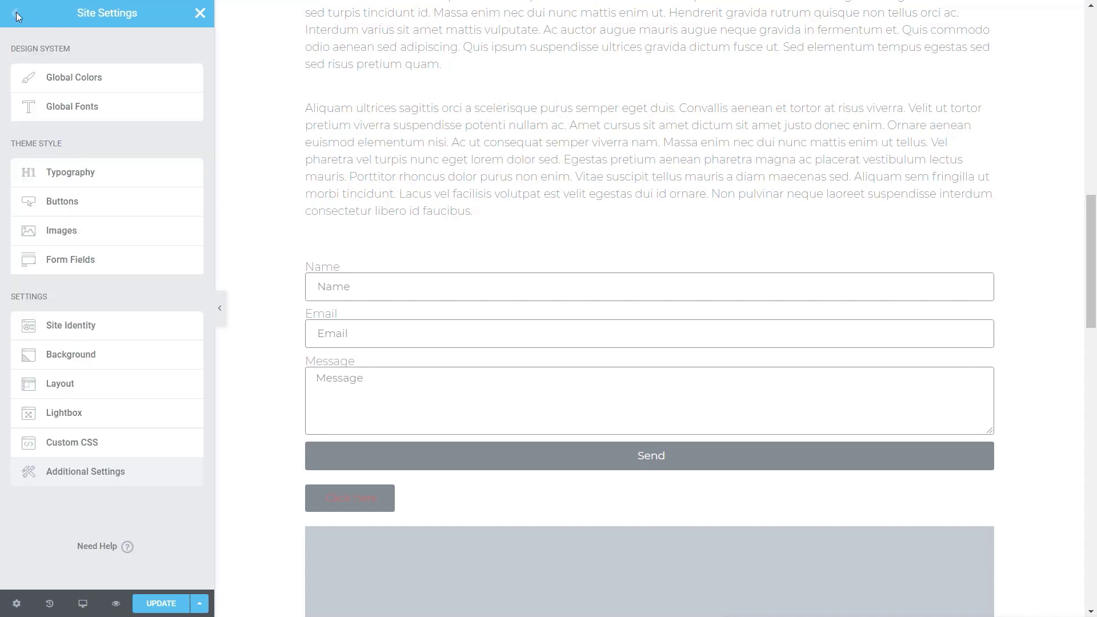
click(57, 207)
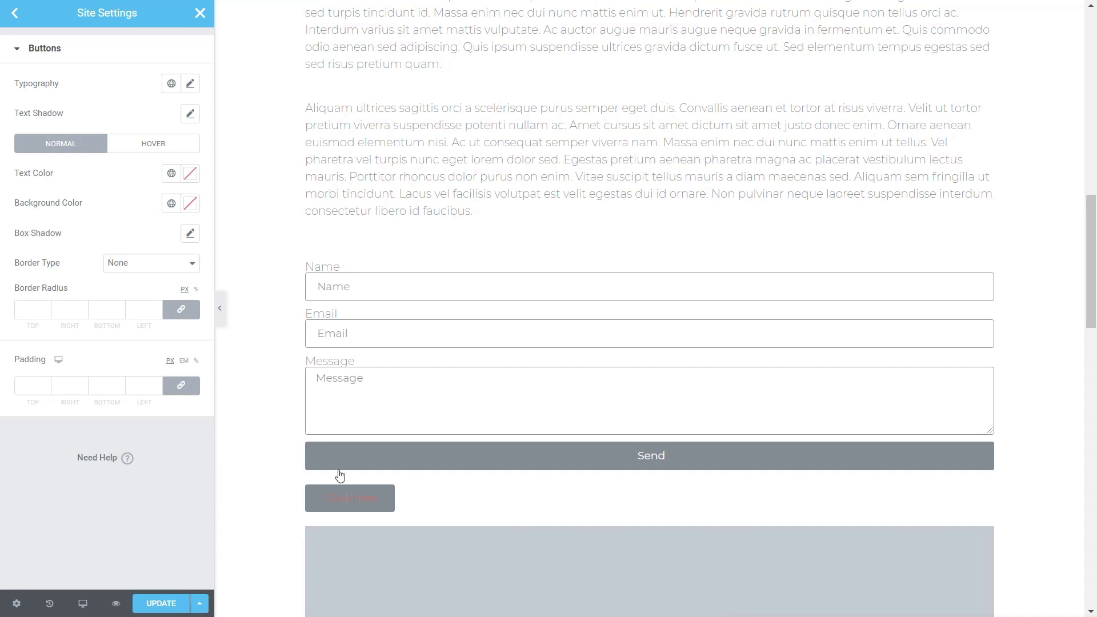
click(171, 174)
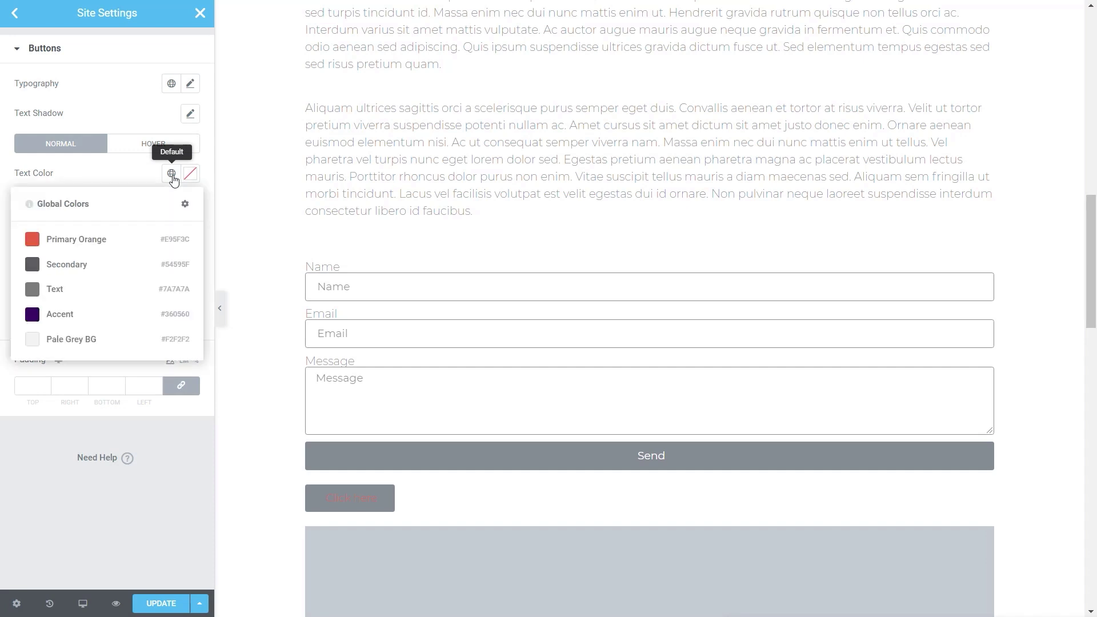
Add a global color named "Default White" with the value #FFFFFF
click(184, 204)
click(103, 244)
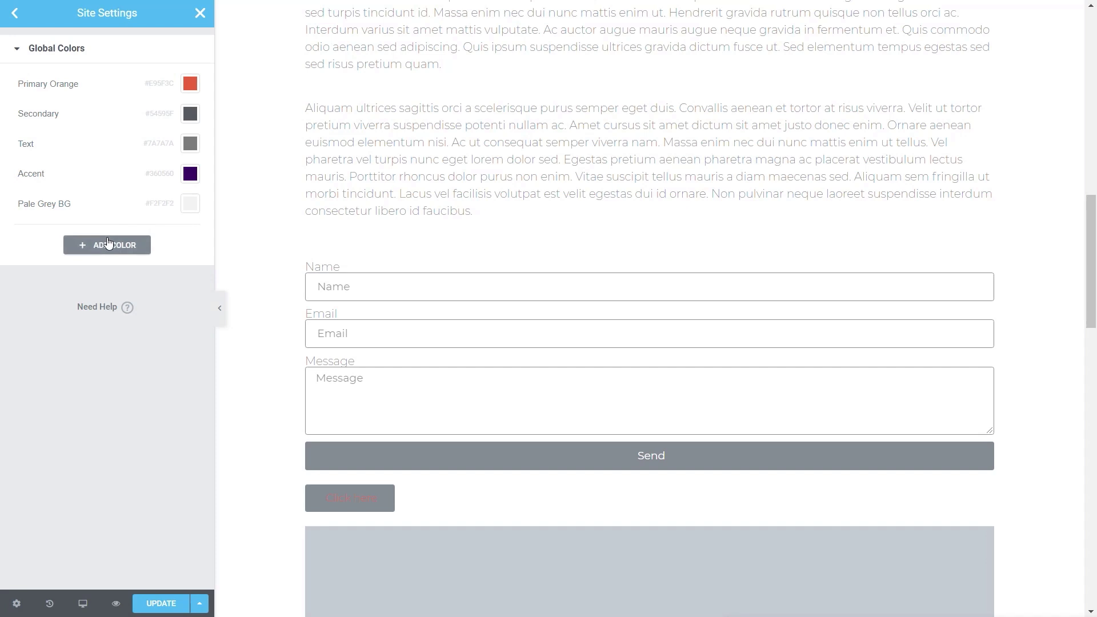
click(88, 235)
drag(67, 234, 2, 236)
text(Default White)
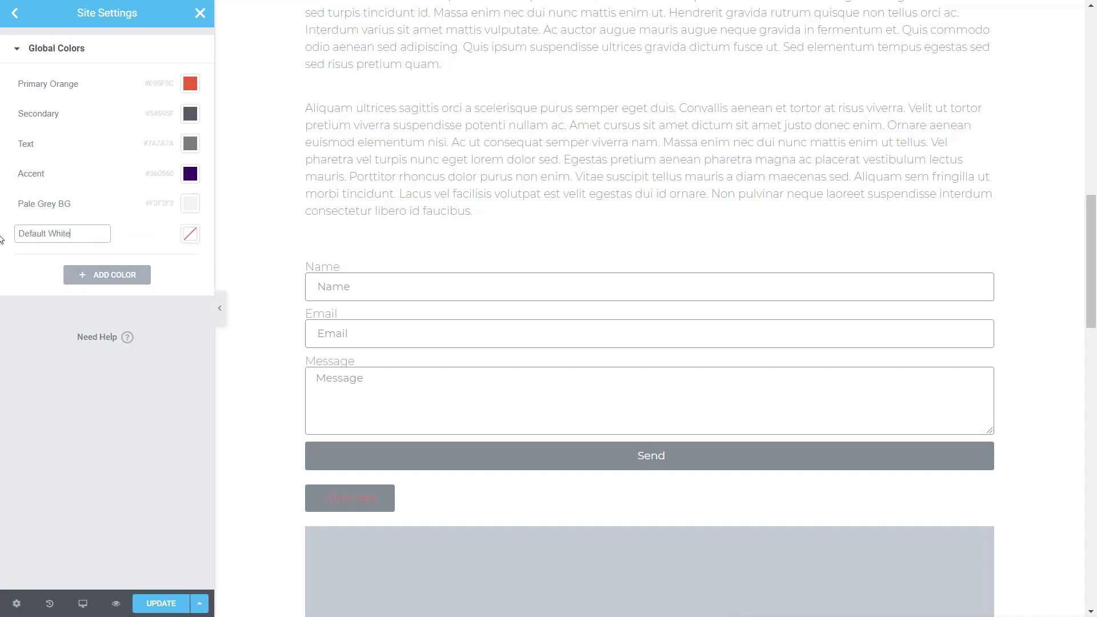
click(190, 234)
text(#FFFFFF)
click(112, 503)
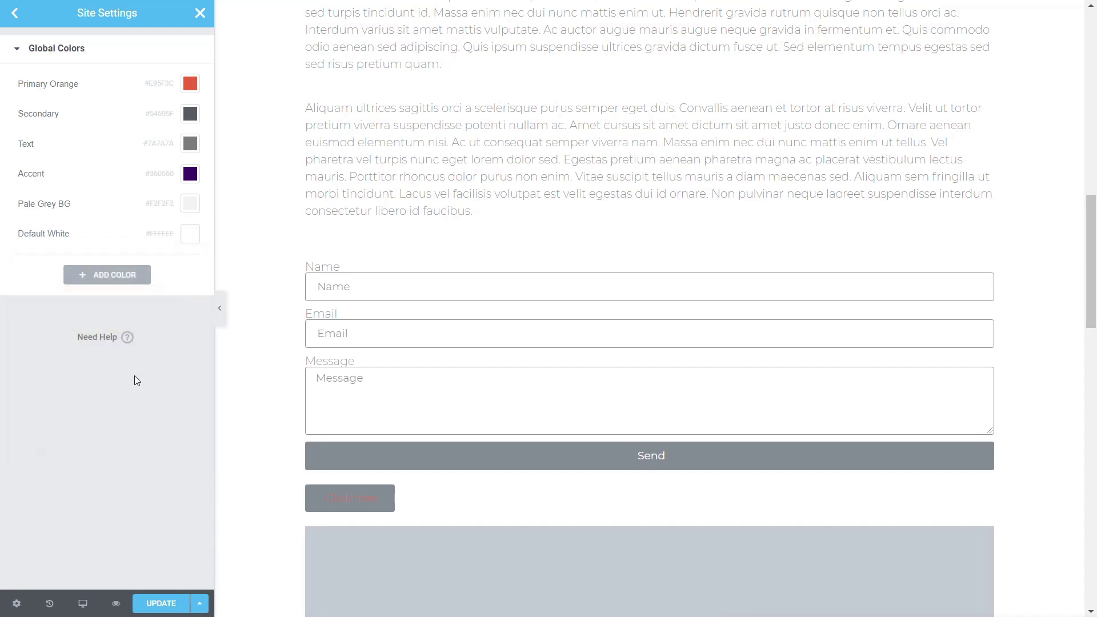
Return to the button theme style and look for Default White among the text color's global colors
click(15, 14)
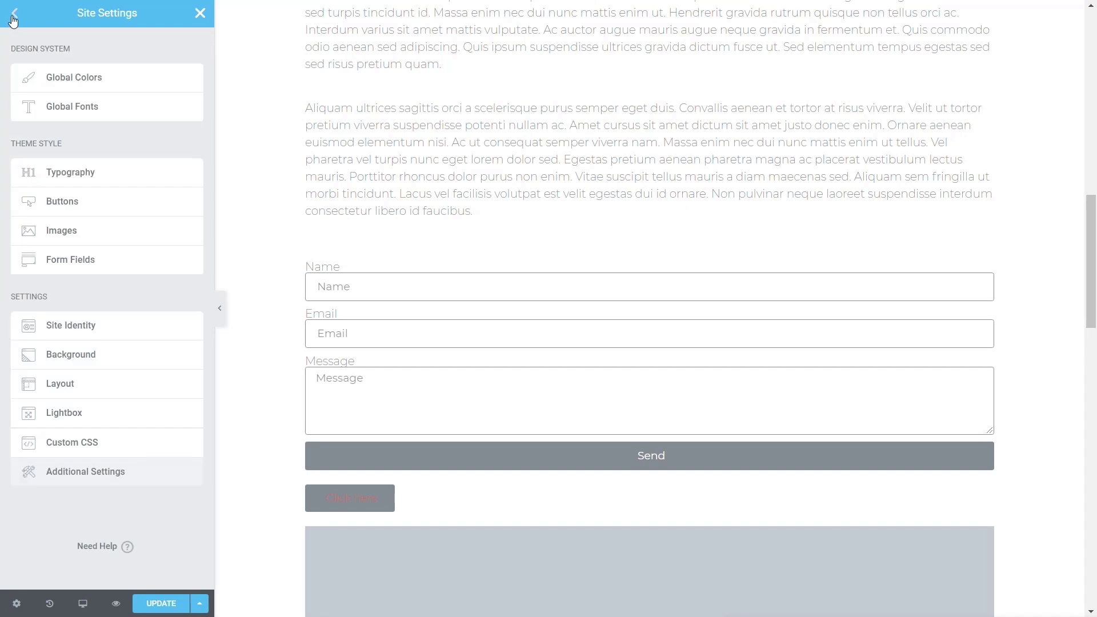
click(58, 200)
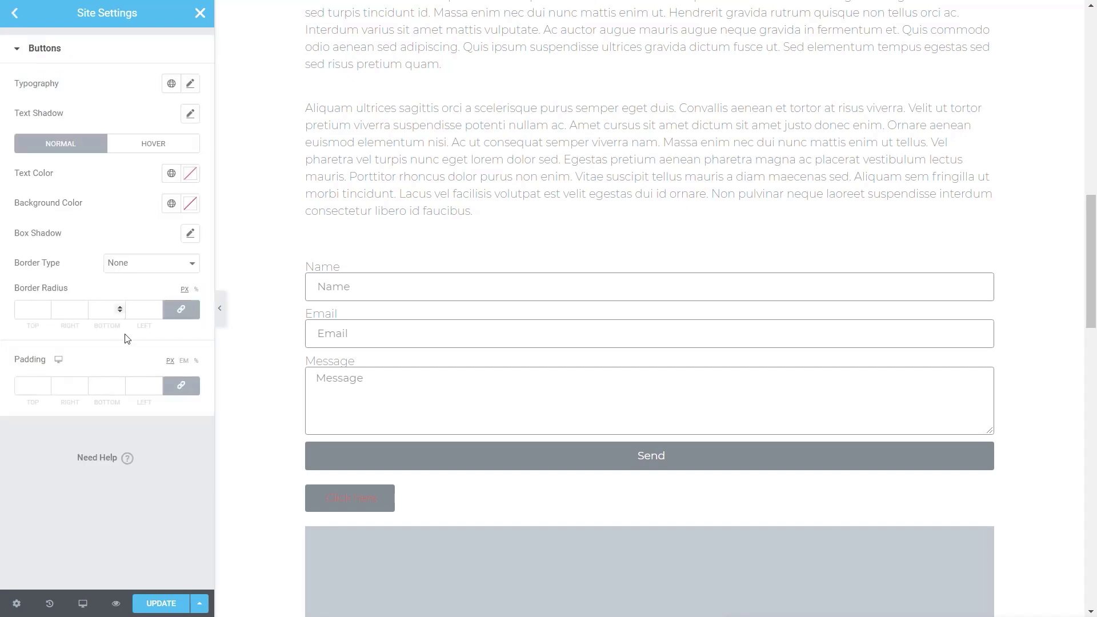
click(172, 173)
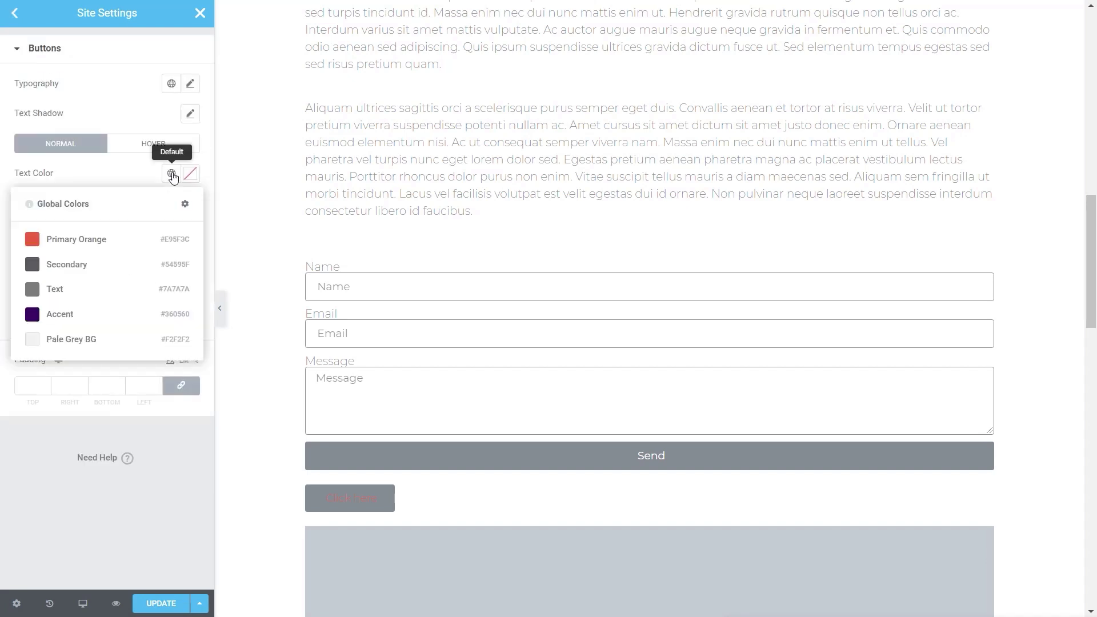
click(155, 533)
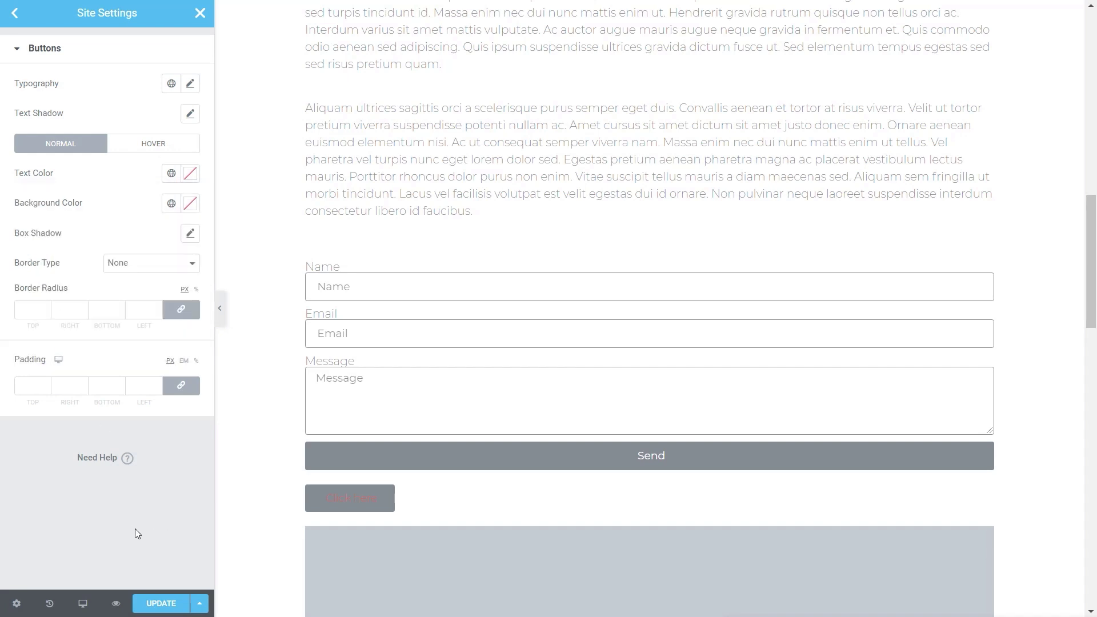
Go back to the global colors and save the updated site settings
click(14, 14)
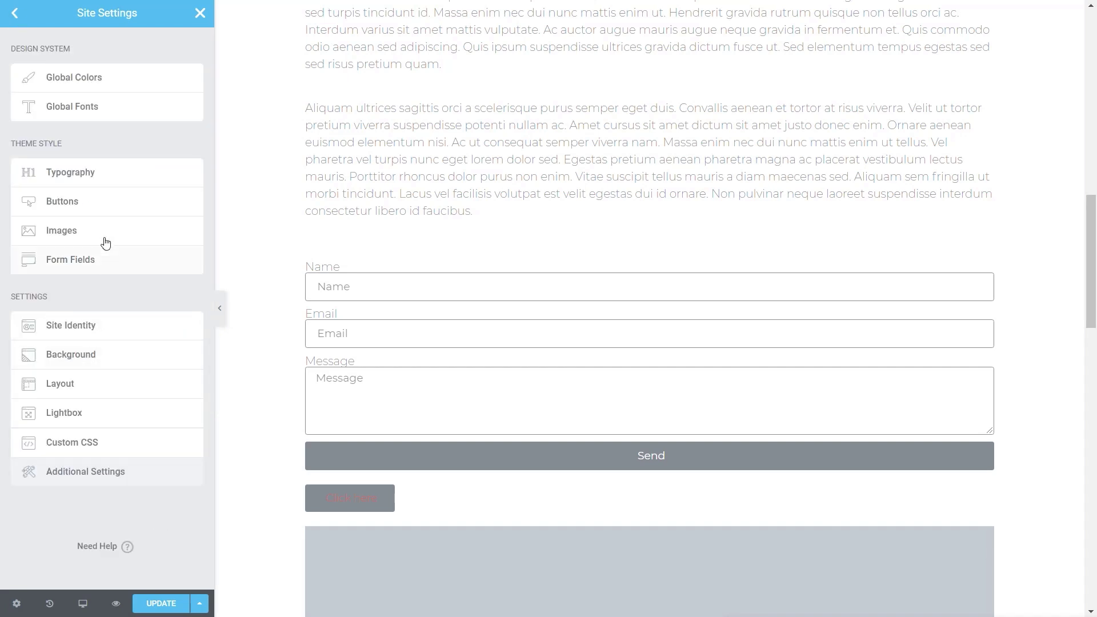
click(95, 86)
click(173, 606)
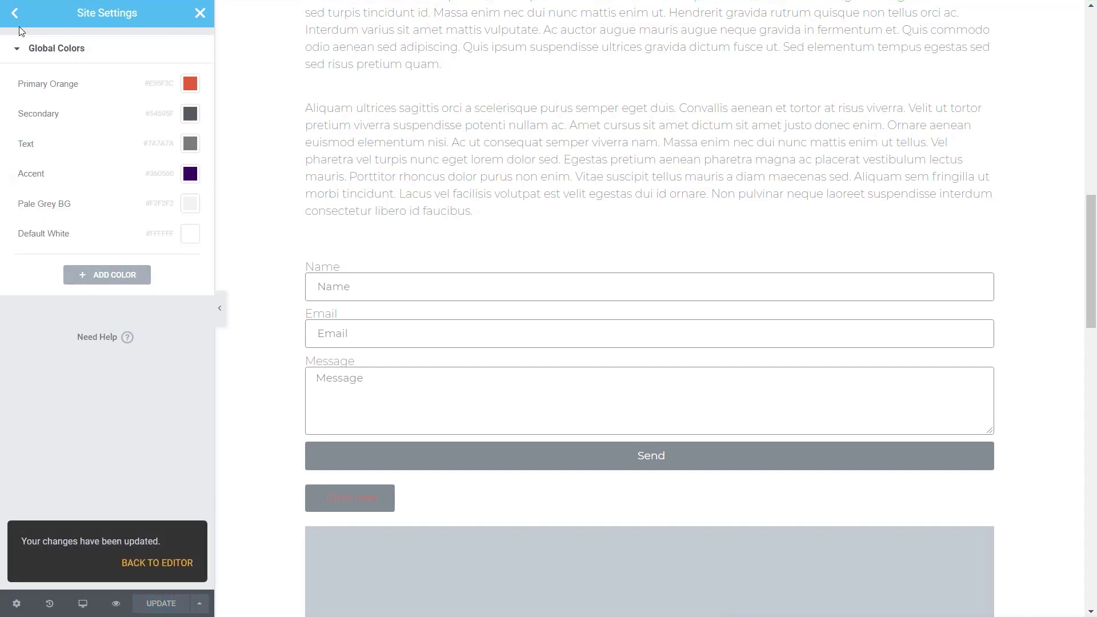
Set the buttons' normal text color to Default White and their background color to the Accent global color
click(15, 14)
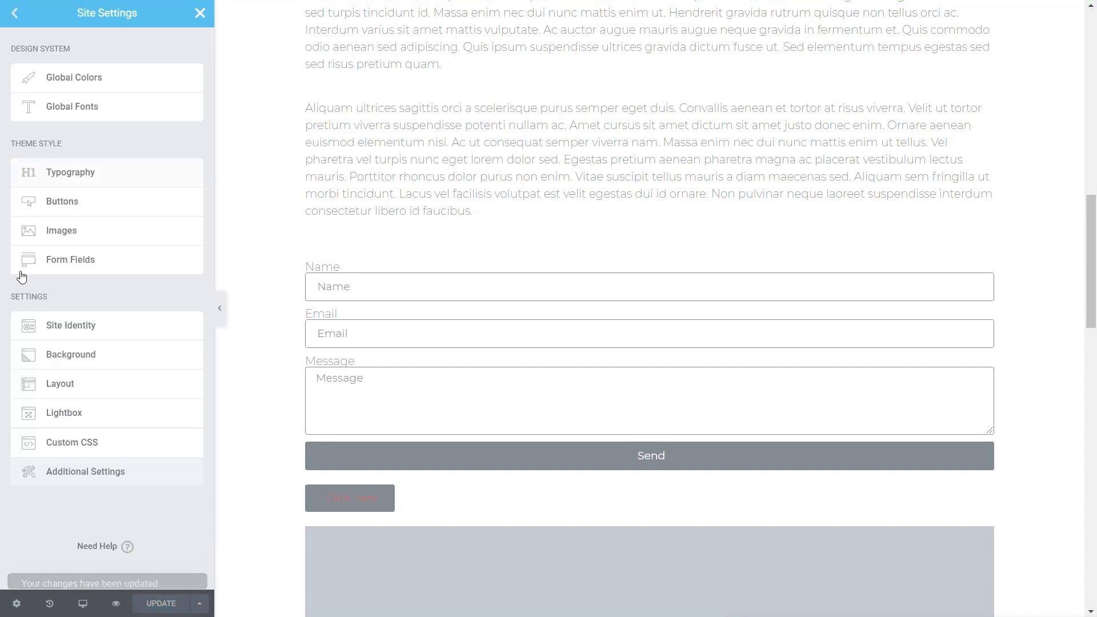
click(74, 210)
click(172, 175)
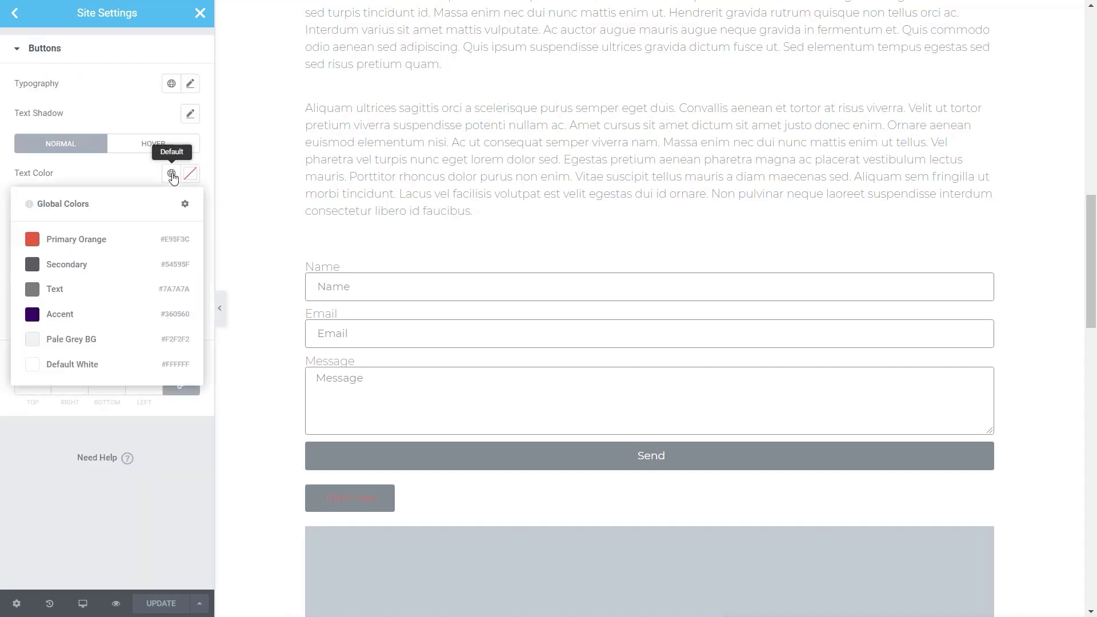
click(91, 364)
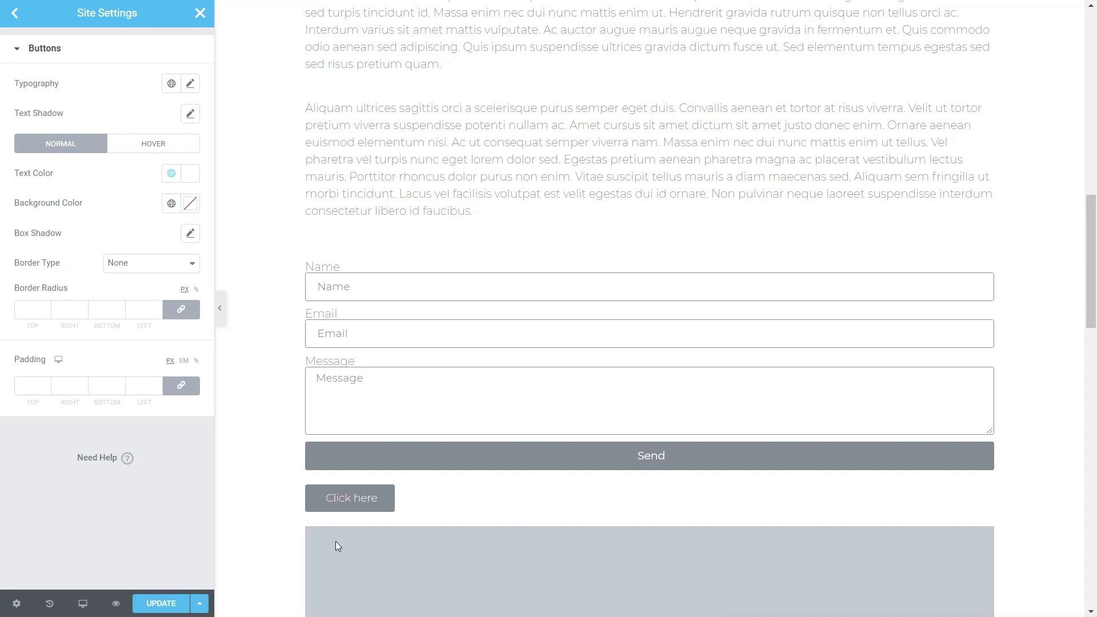
click(172, 205)
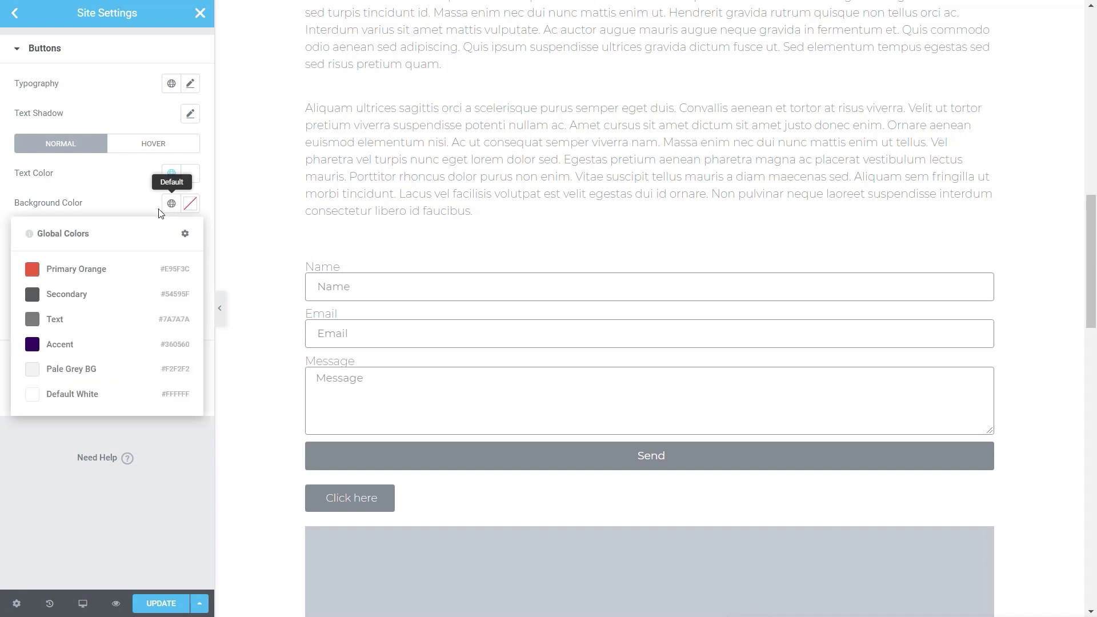
click(60, 344)
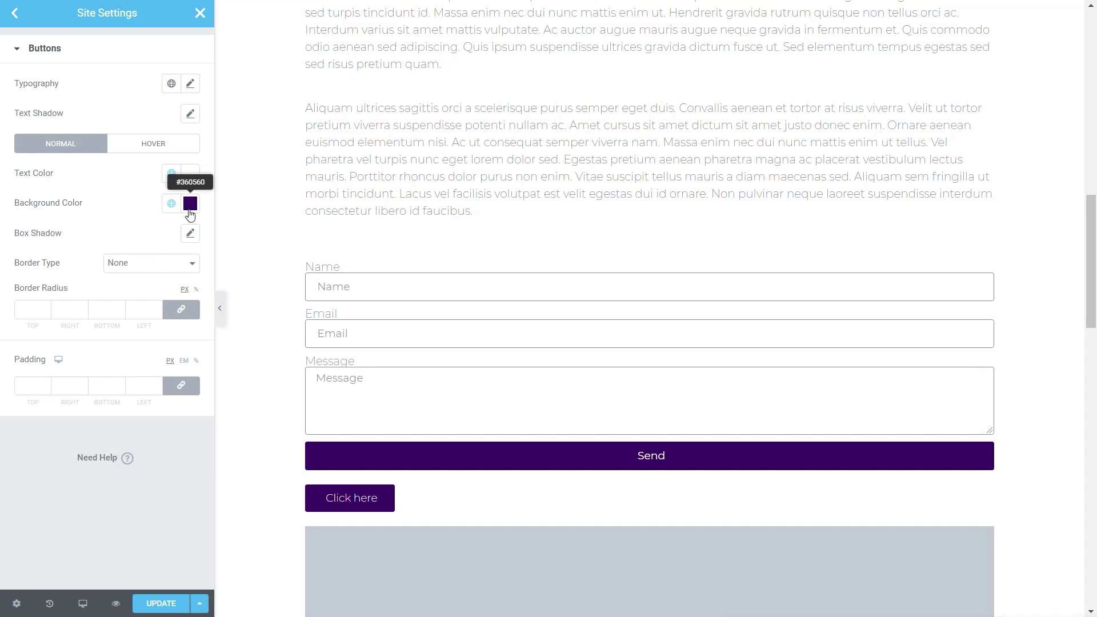
Give the button typography a weight of 500 and an uppercase transform
click(191, 84)
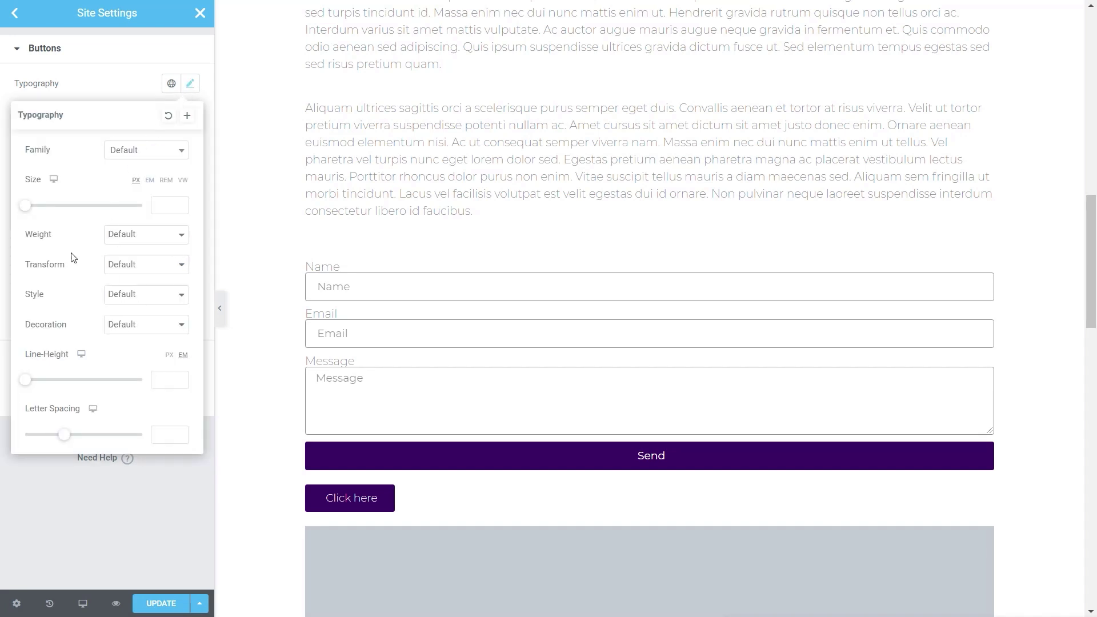
click(131, 238)
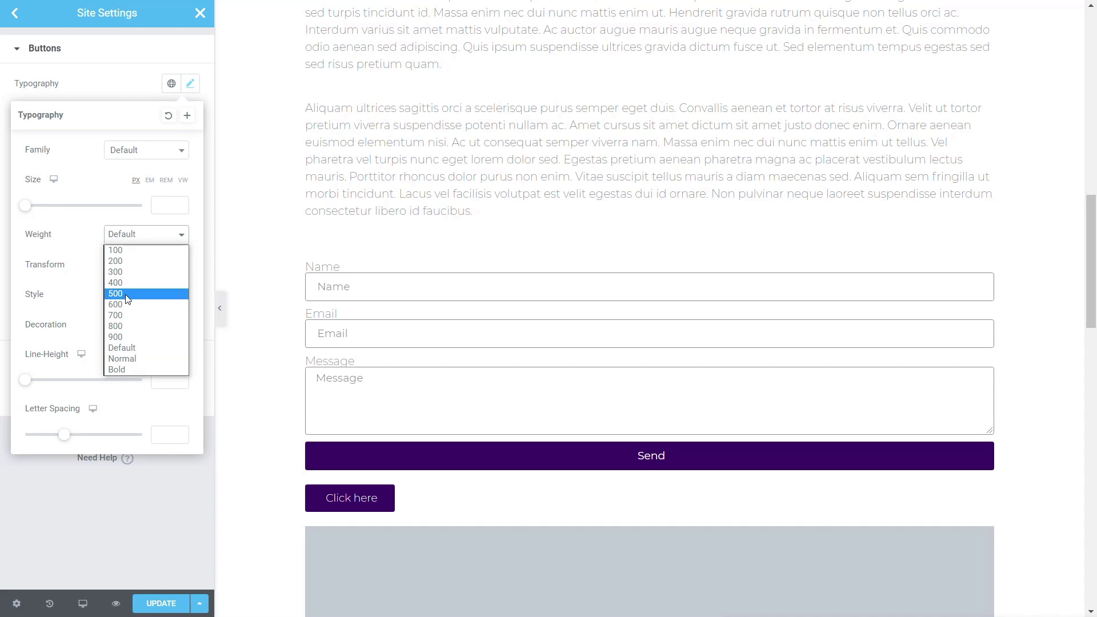
click(123, 290)
click(137, 265)
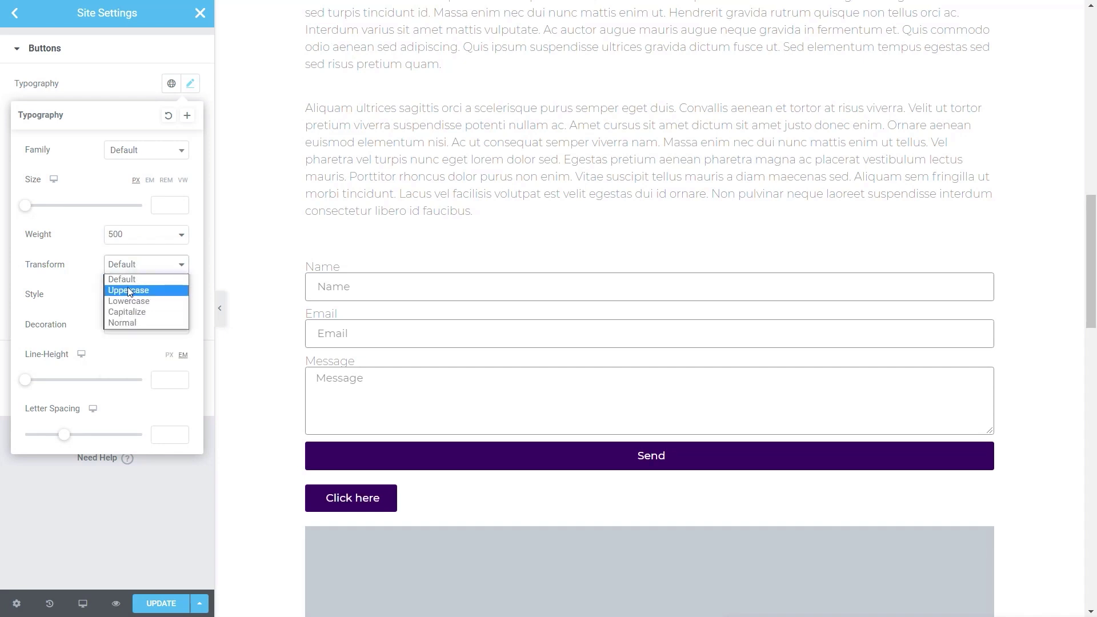
click(120, 289)
click(60, 568)
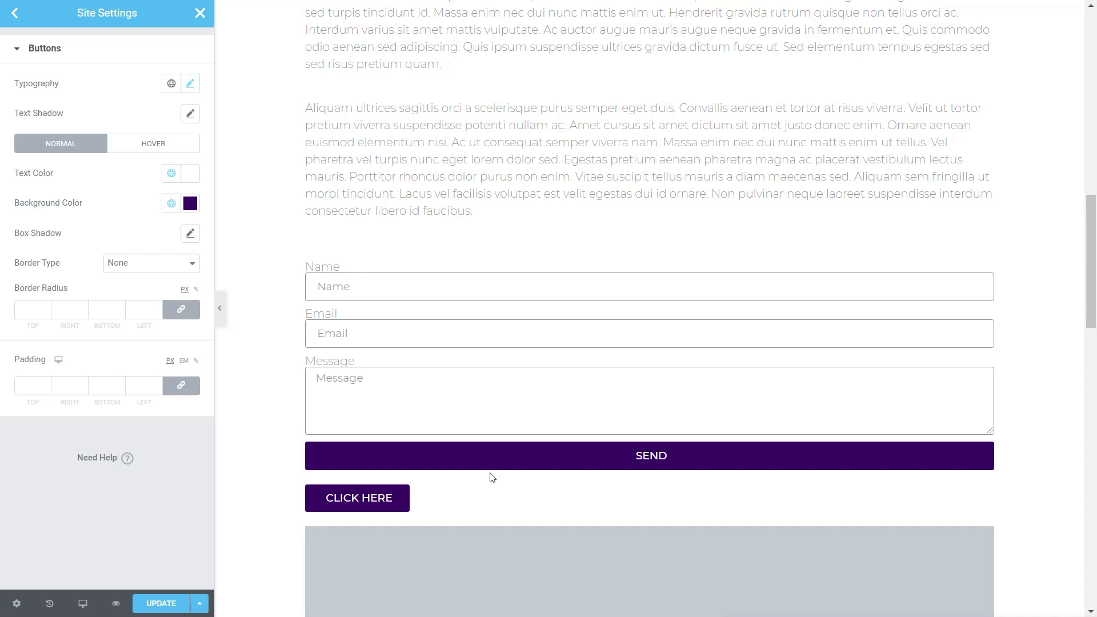
Review the sample page's header area, headings, paragraphs and form with the theme styles applied
scroll(482, 443, up, 8)
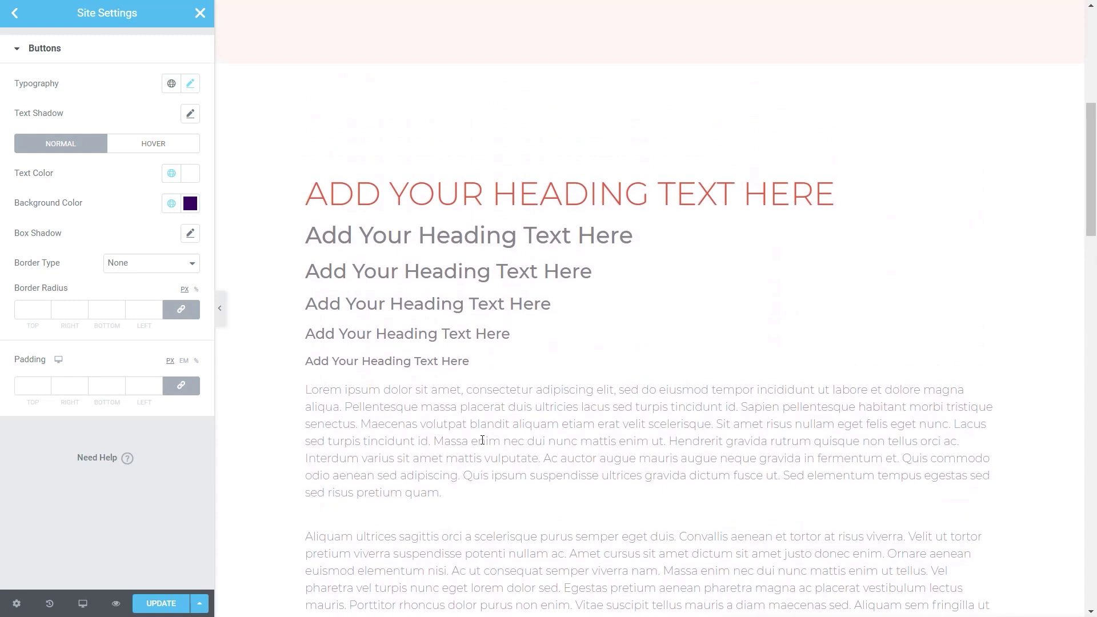
scroll(483, 445, up, 5)
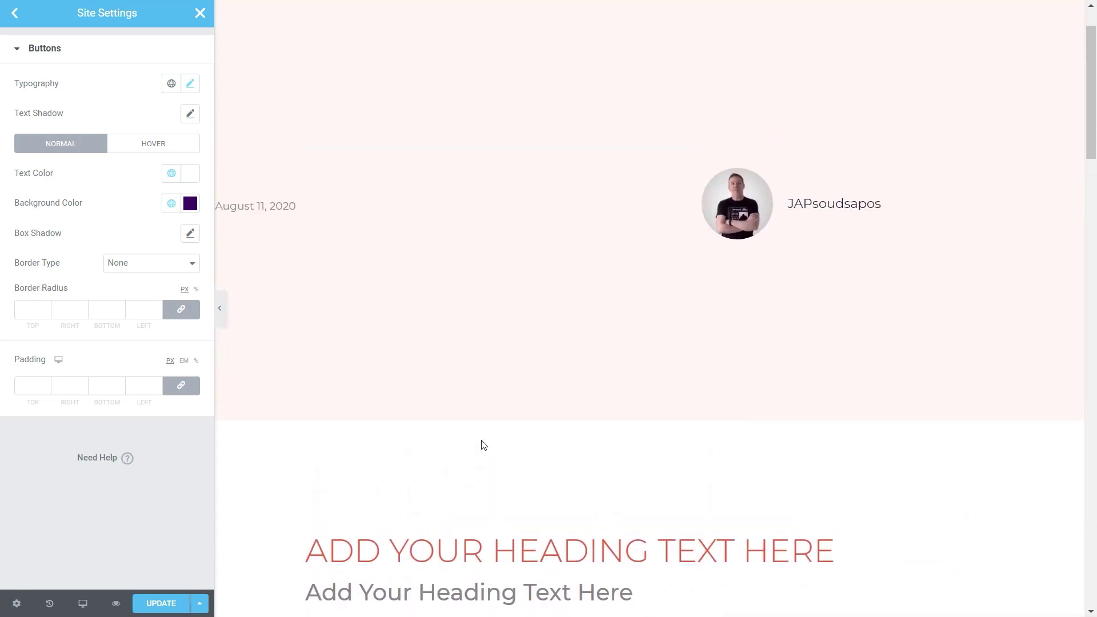
scroll(578, 470, down, 6)
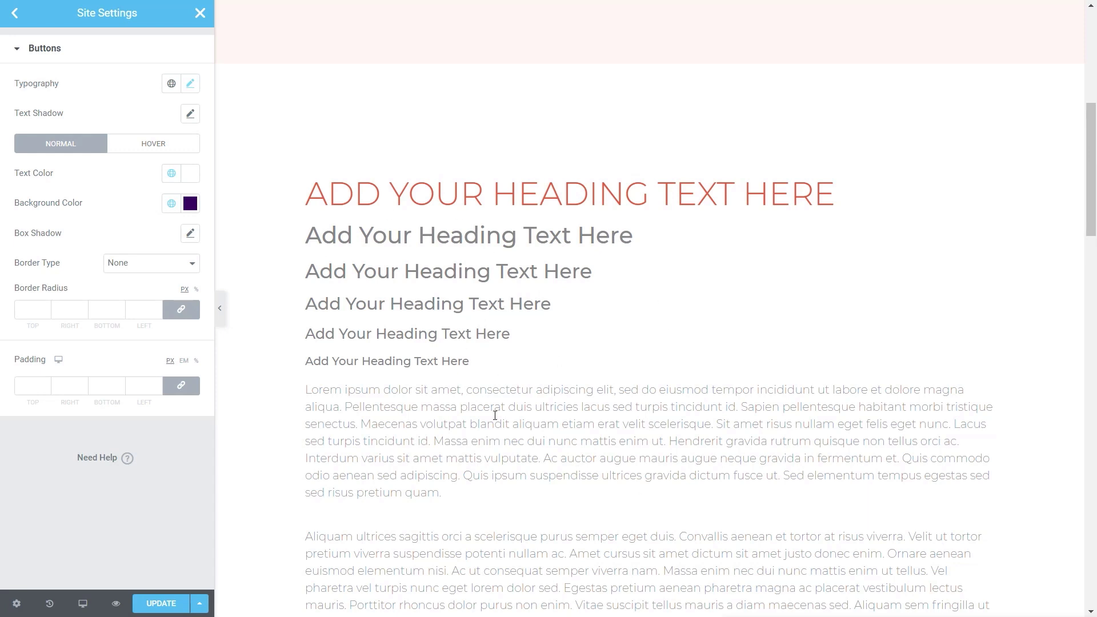
scroll(539, 476, down, 3)
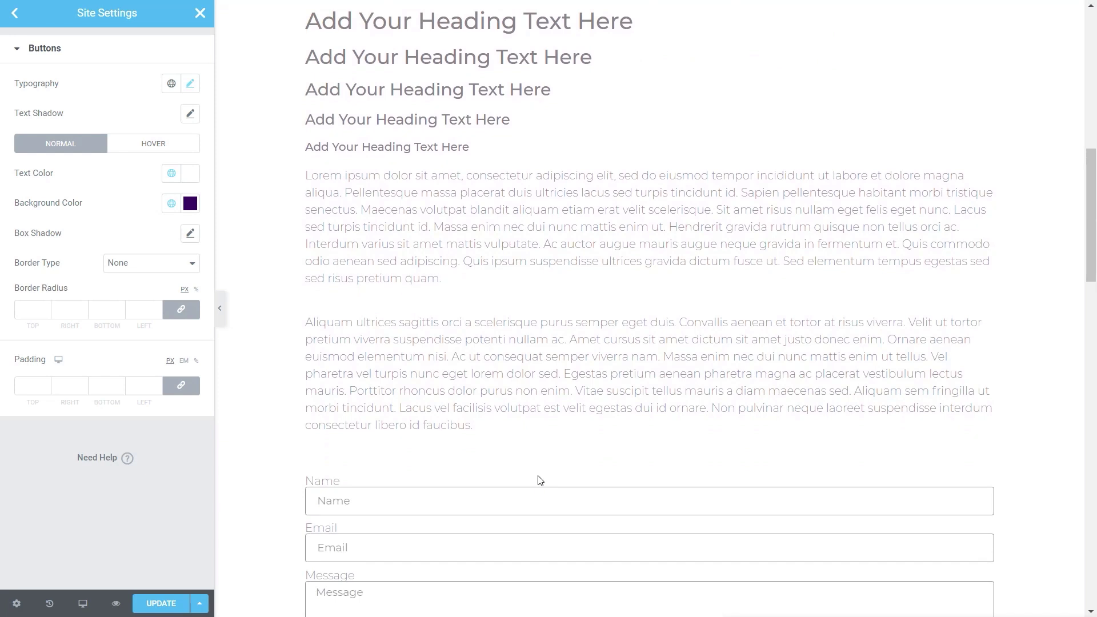
scroll(539, 480, up, 2)
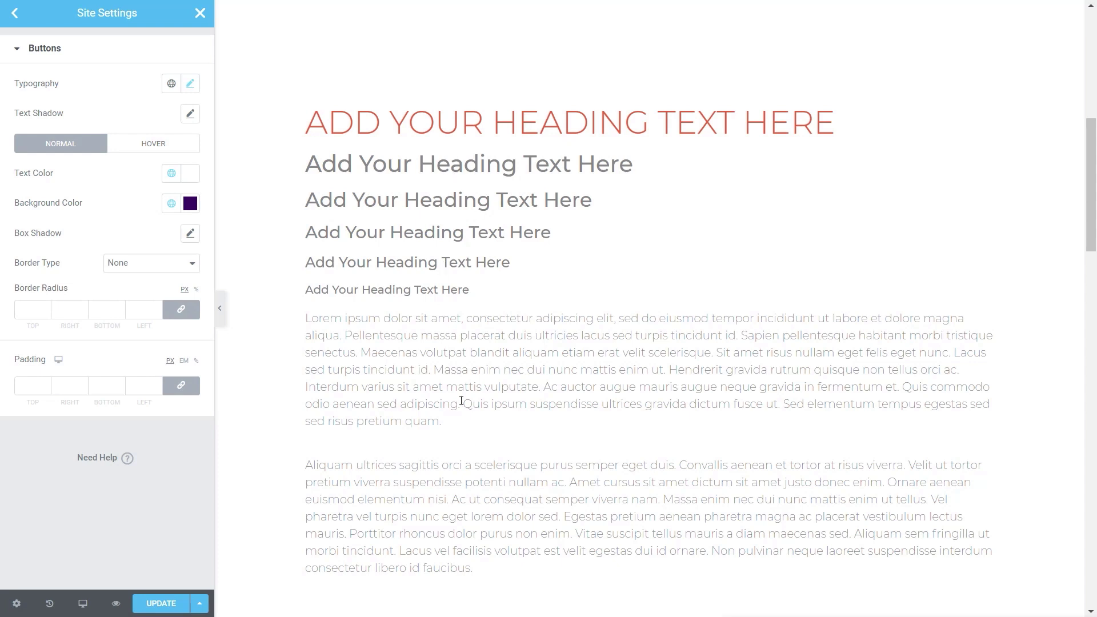
Save the updated site settings, close them and publish the sample page
scroll(461, 401, down, 4)
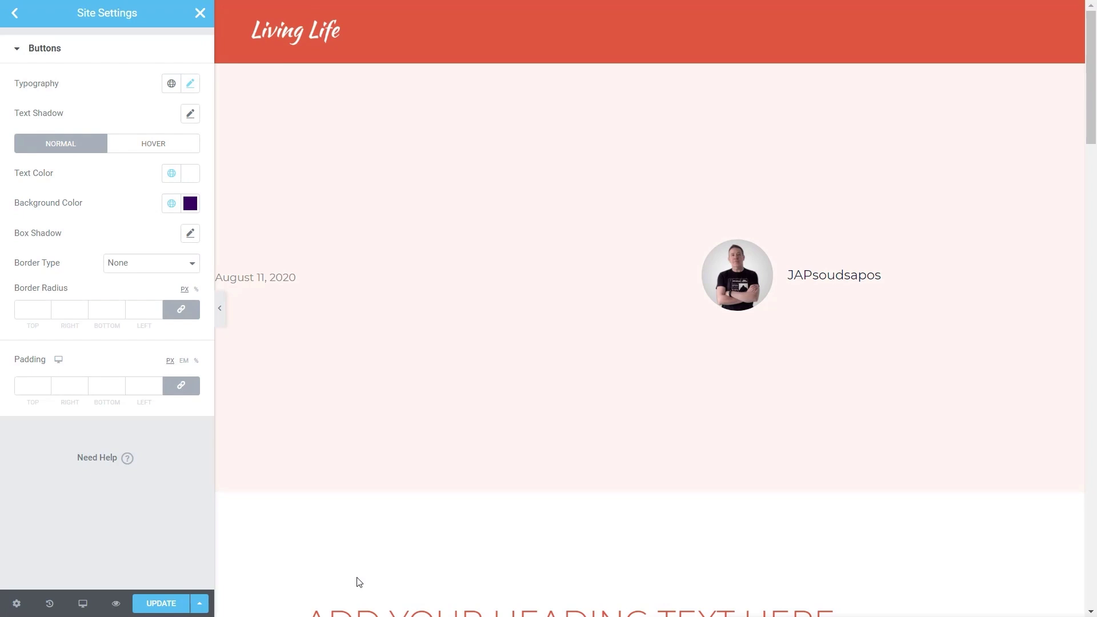
click(148, 602)
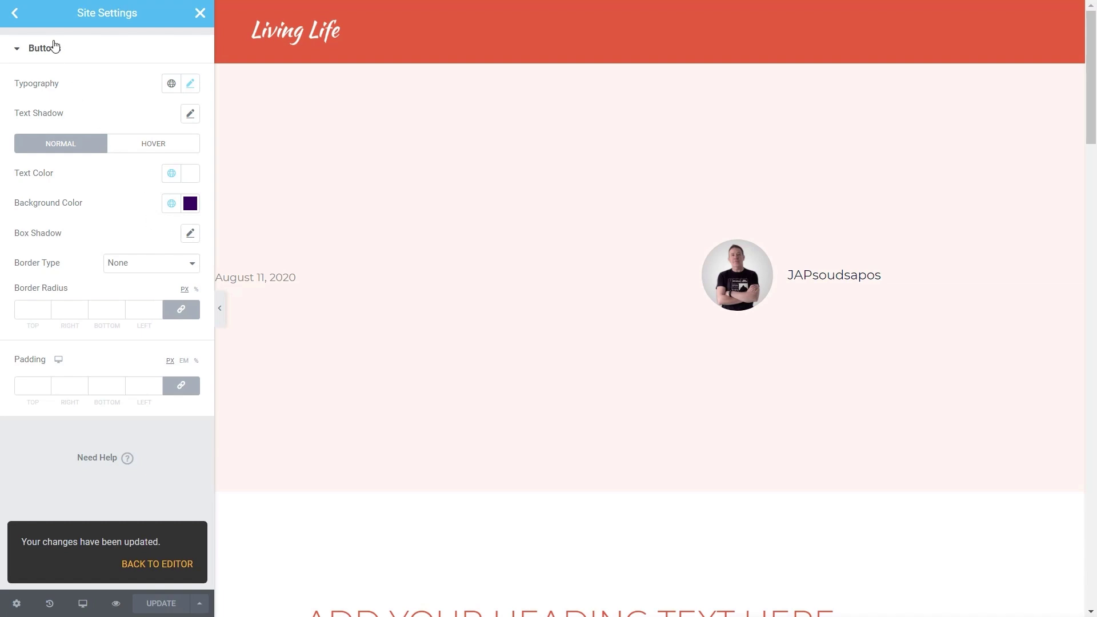
click(200, 13)
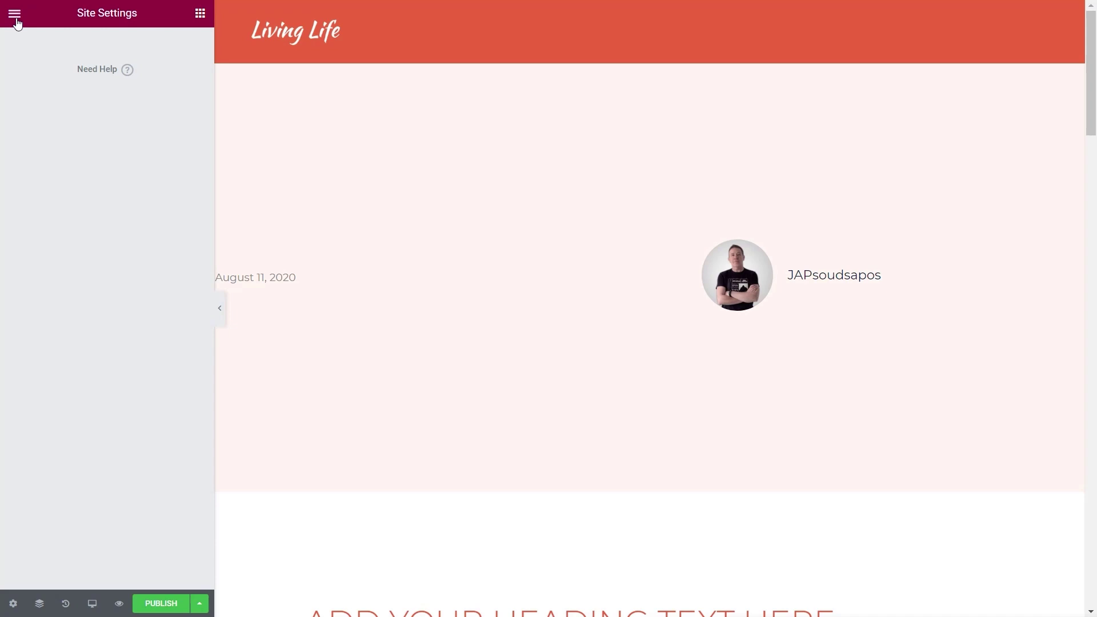
click(165, 609)
Open the Single Post Default template from the Theme Builder for editing
click(16, 19)
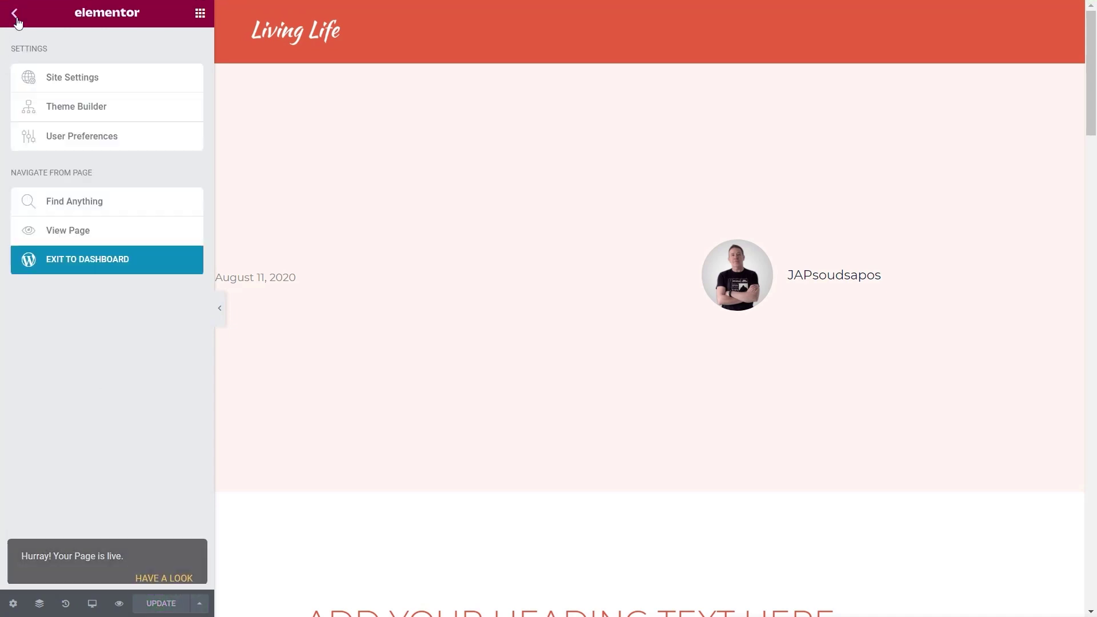
click(73, 106)
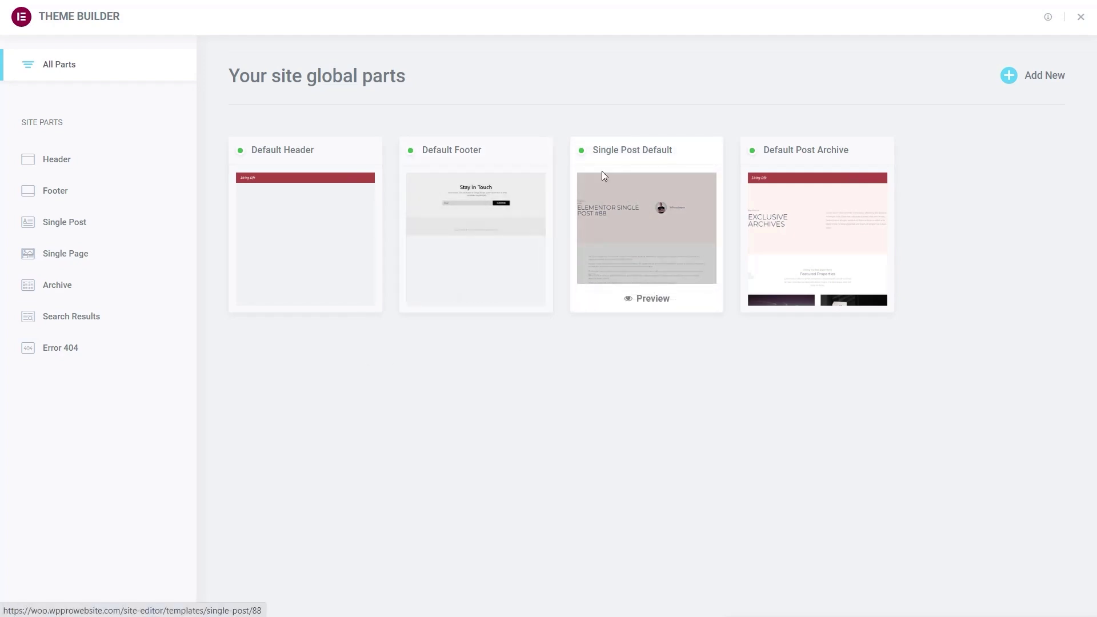
click(632, 194)
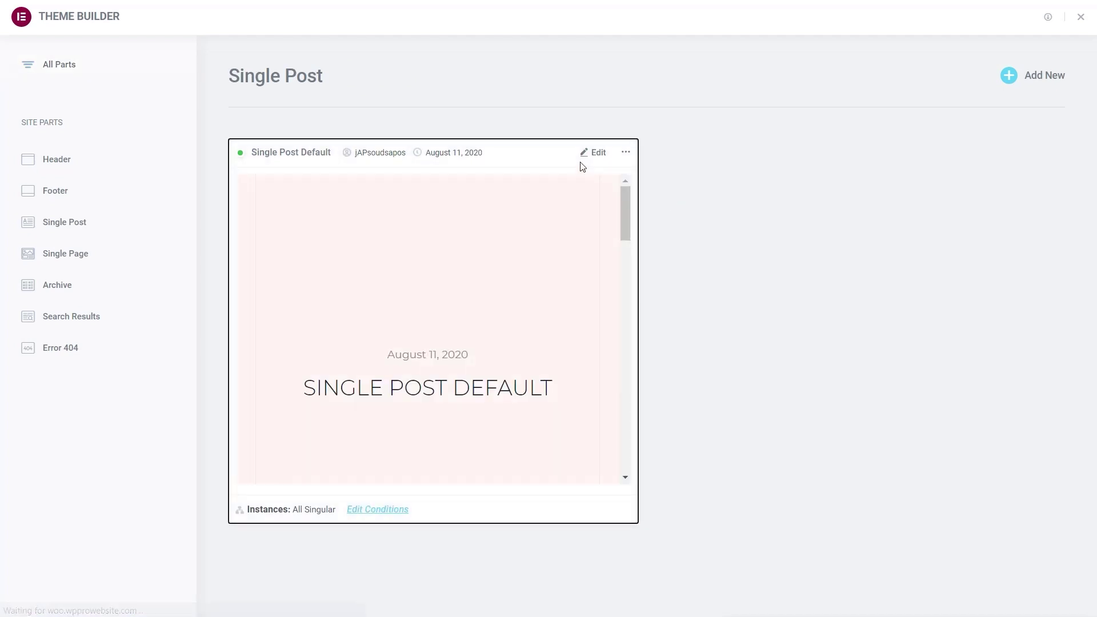
click(554, 350)
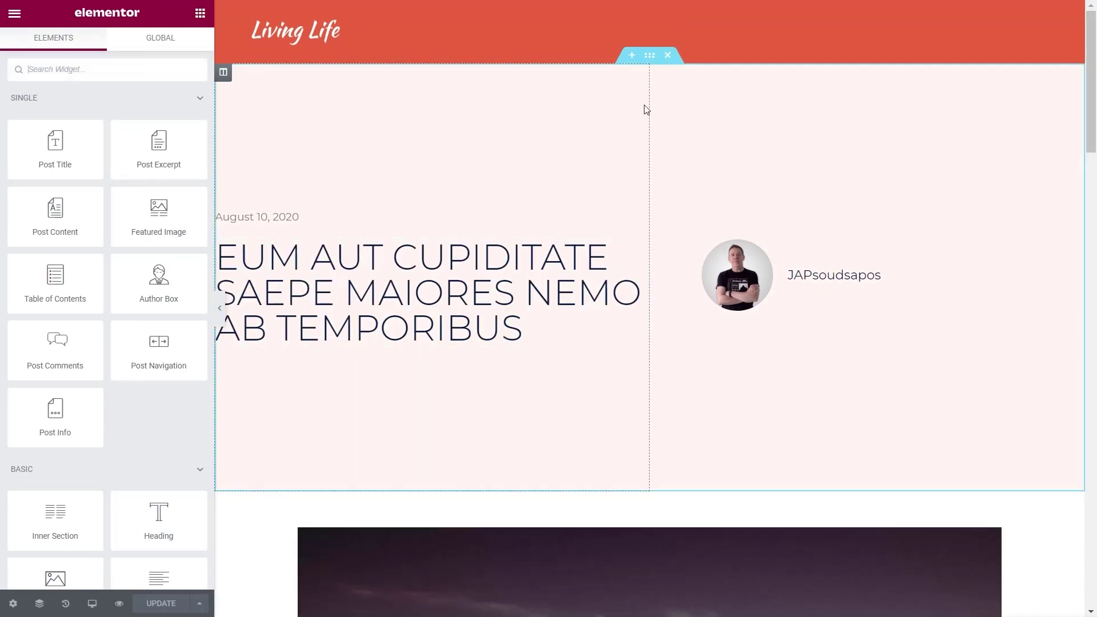
Set the background color of the section containing the post title and author to the Pale Grey BG global color
click(649, 55)
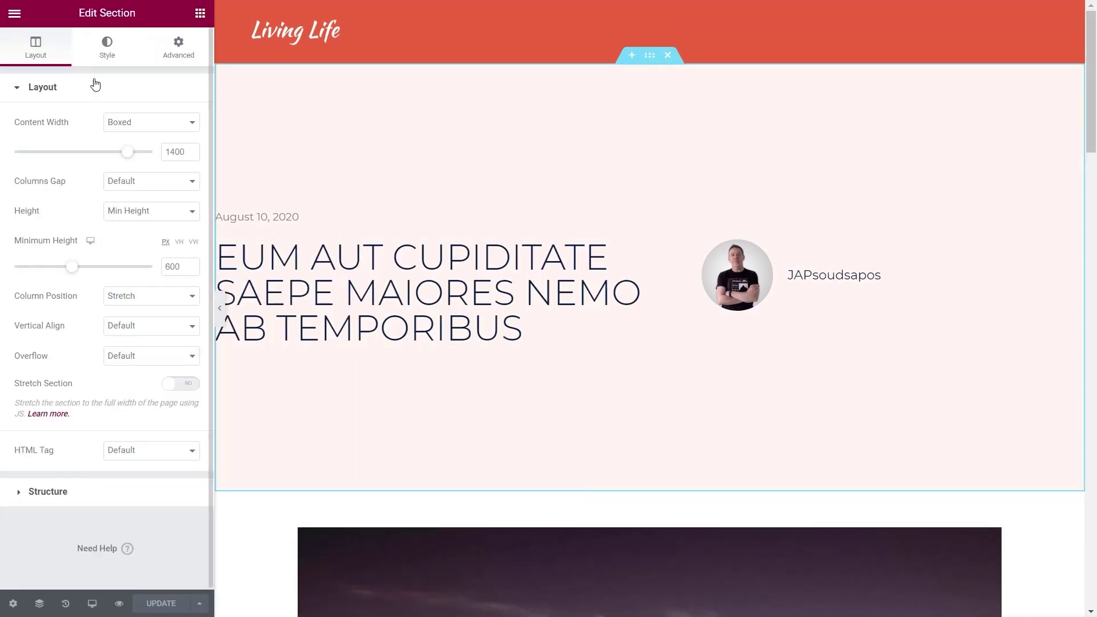
click(107, 49)
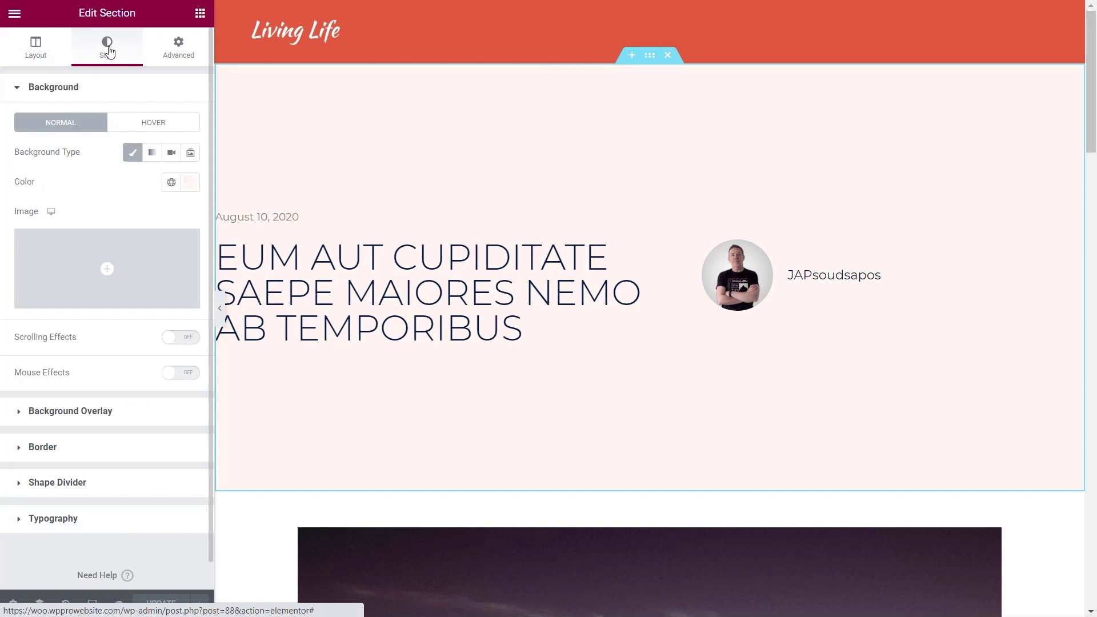
click(171, 183)
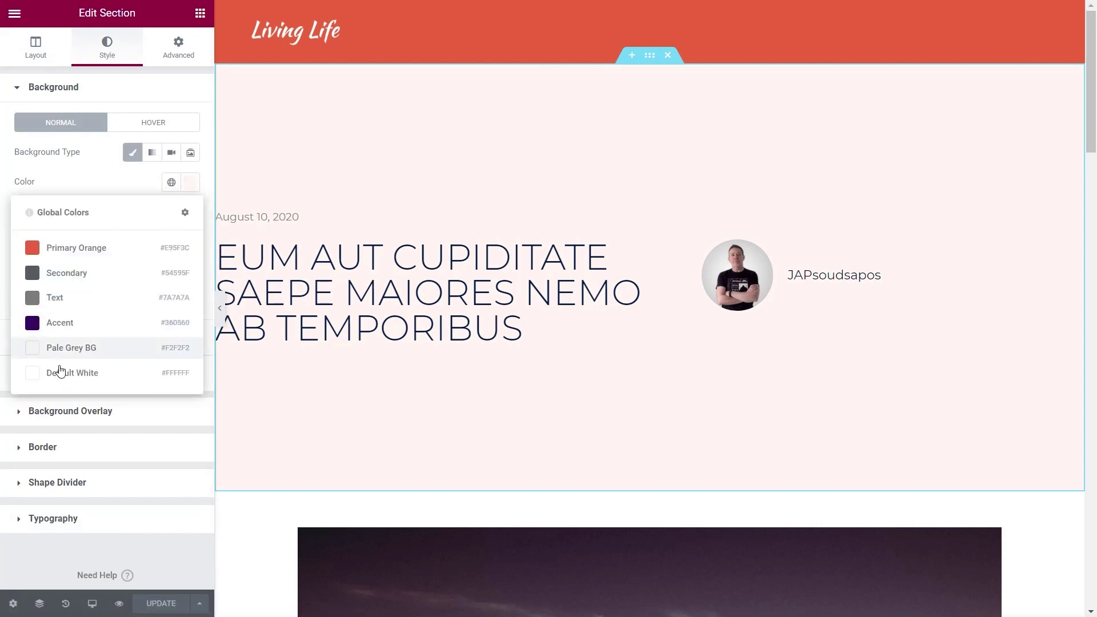
click(79, 356)
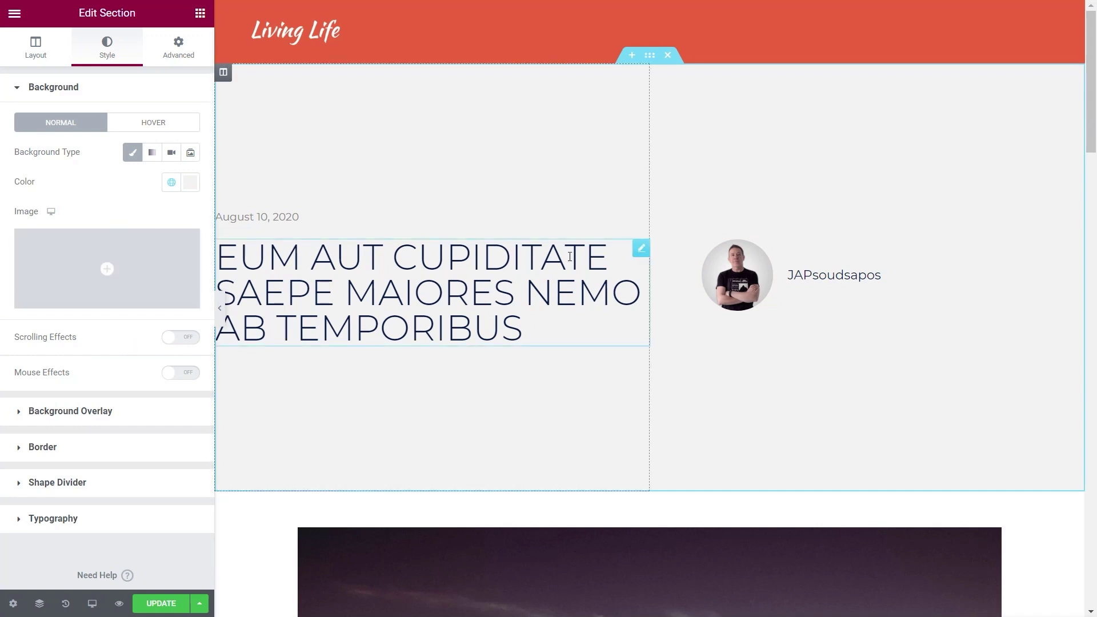
Reset the Post Title widget's style so it follows the theme style
click(641, 250)
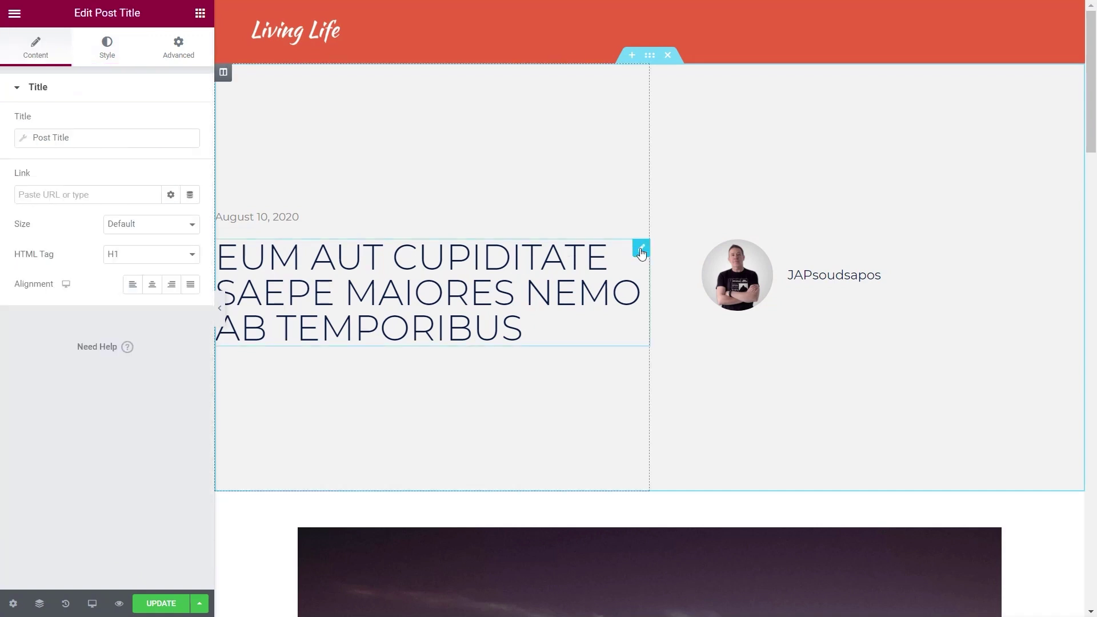
right_click(641, 249)
click(682, 371)
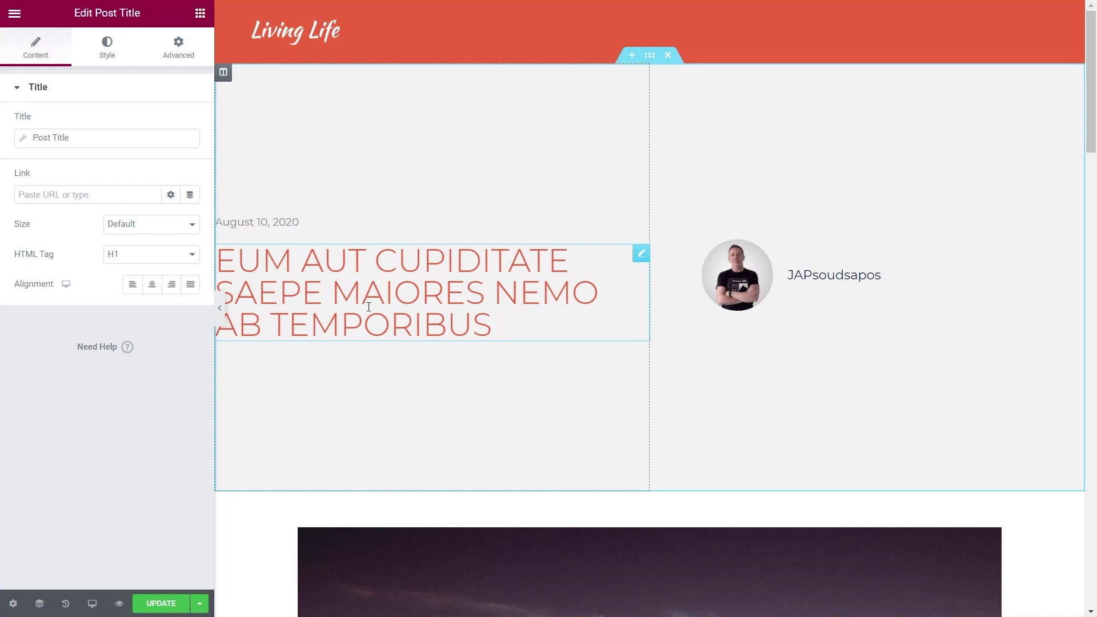
Reset the Post Content widget's style and restore its typography to the default
scroll(365, 400, down, 10)
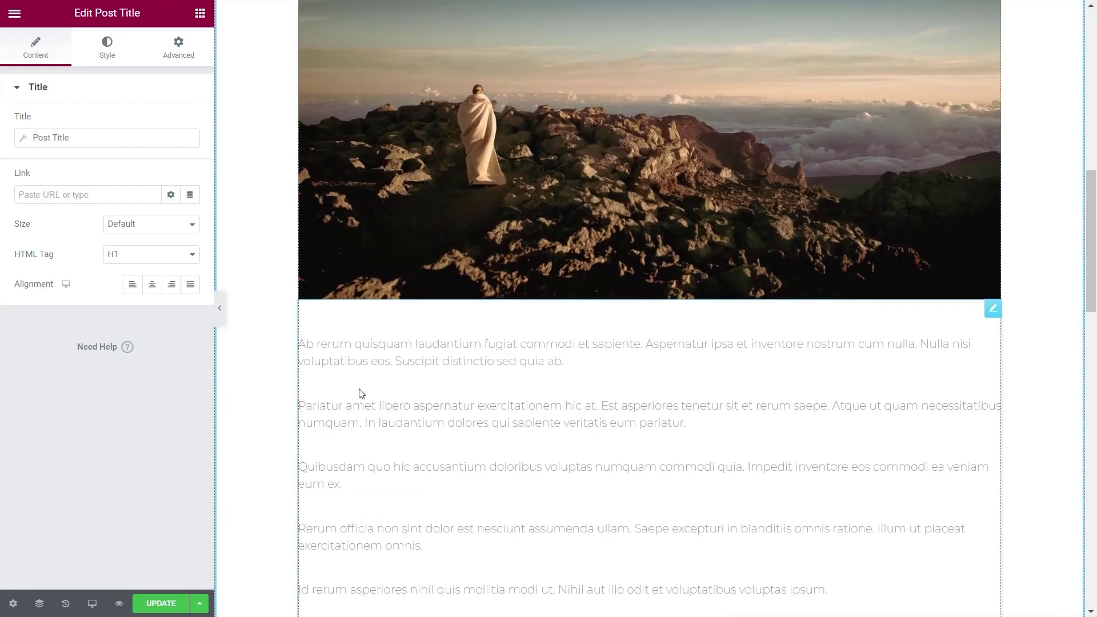
click(993, 309)
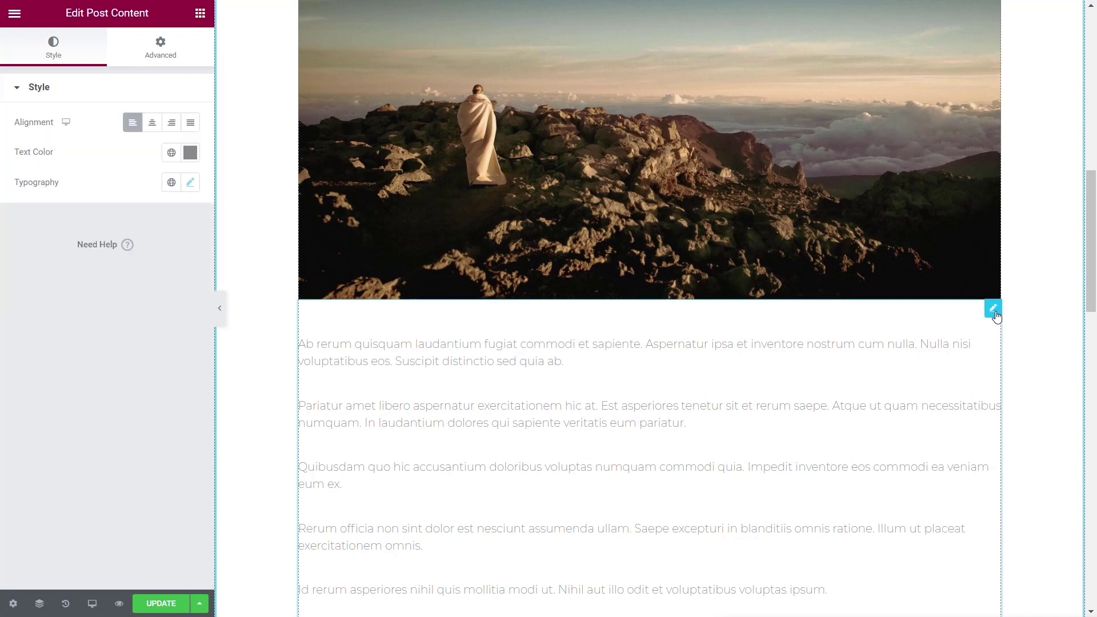
right_click(996, 316)
click(1006, 432)
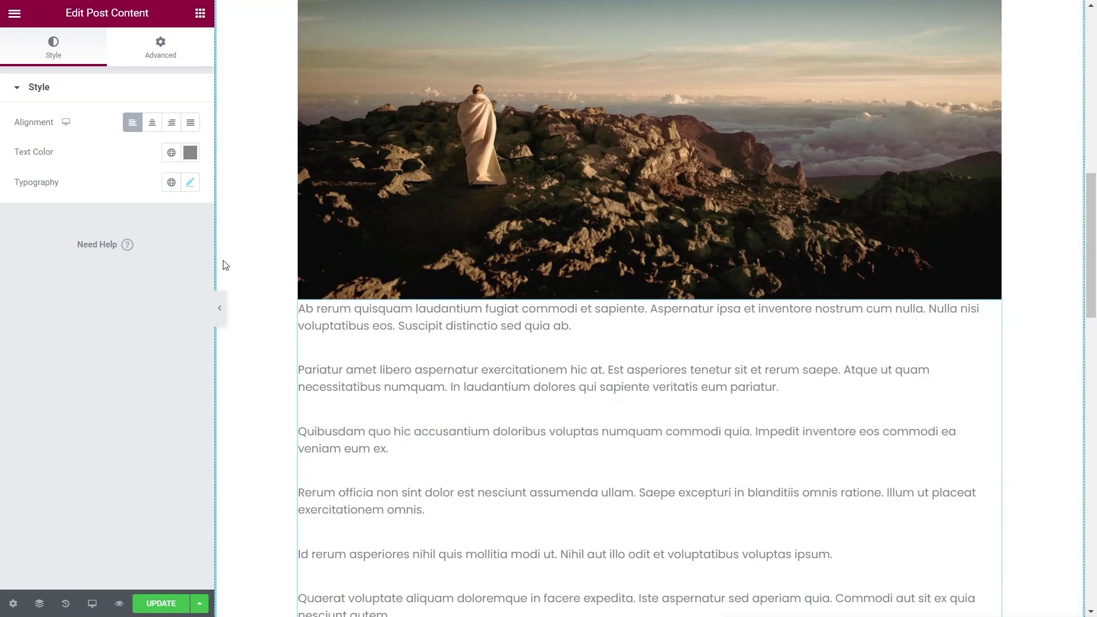
click(193, 186)
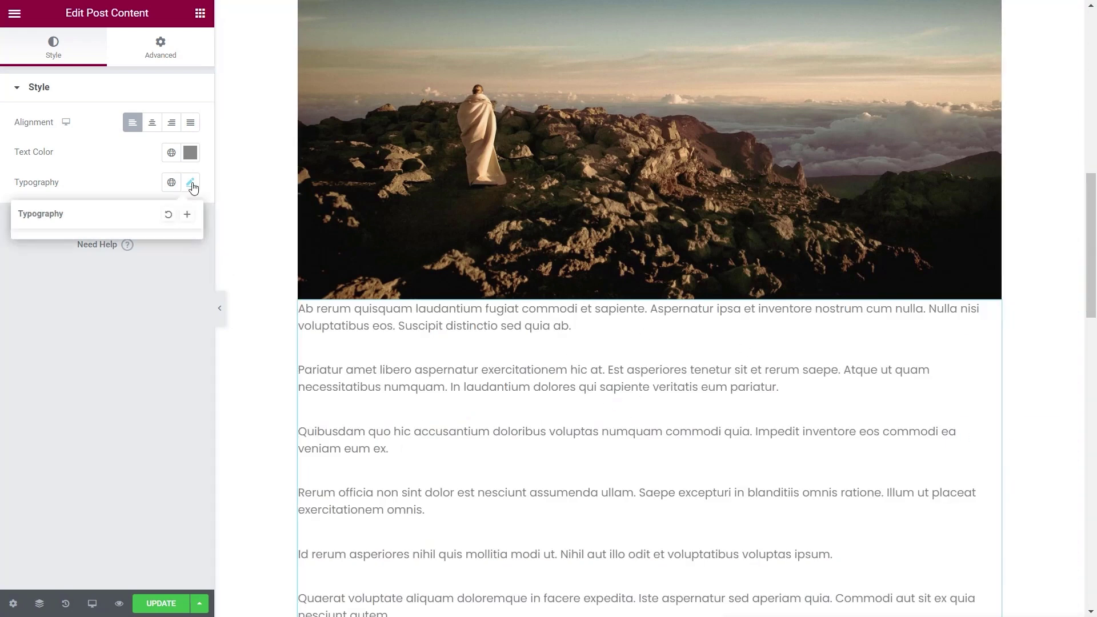
click(168, 214)
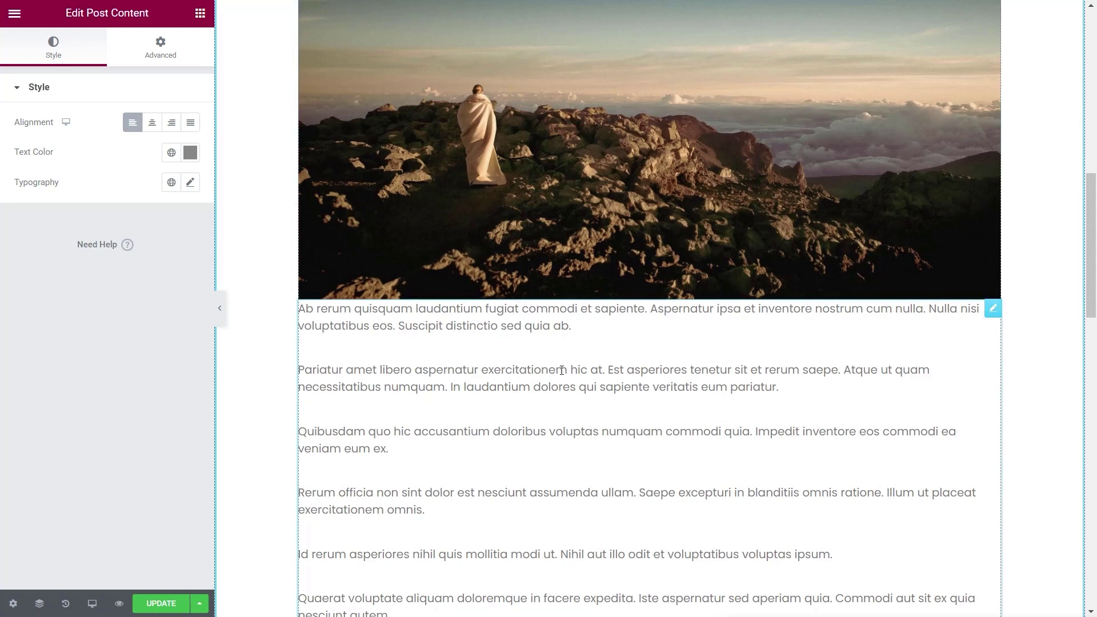
Give the Post Content widget 50 px of padding on all sides and update the template
scroll(958, 428, up, 8)
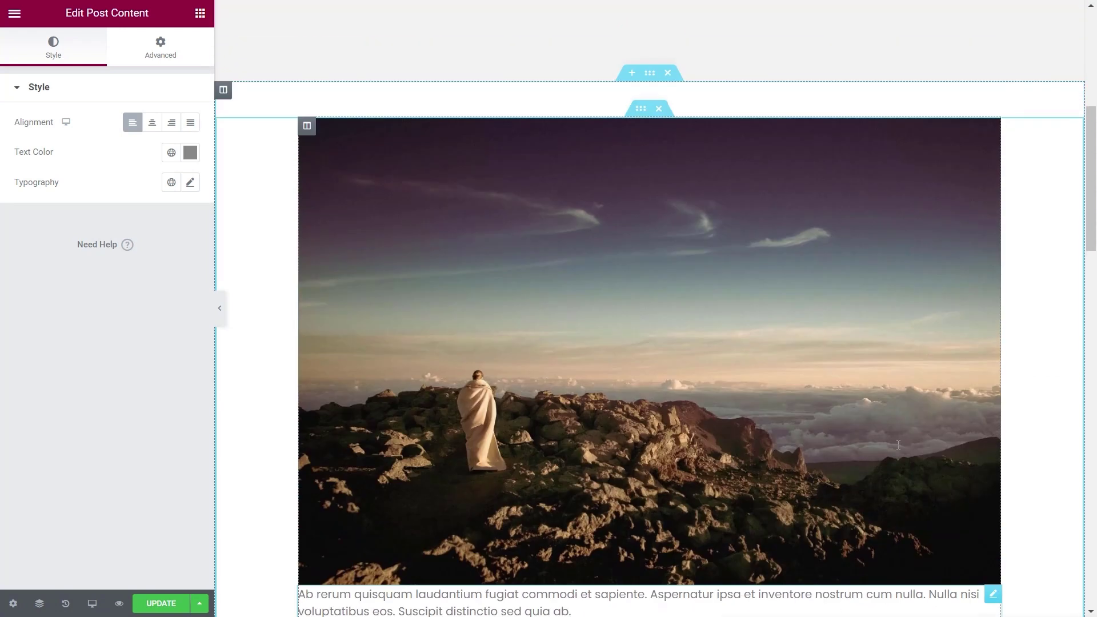
scroll(877, 440, down, 3)
scroll(624, 367, down, 4)
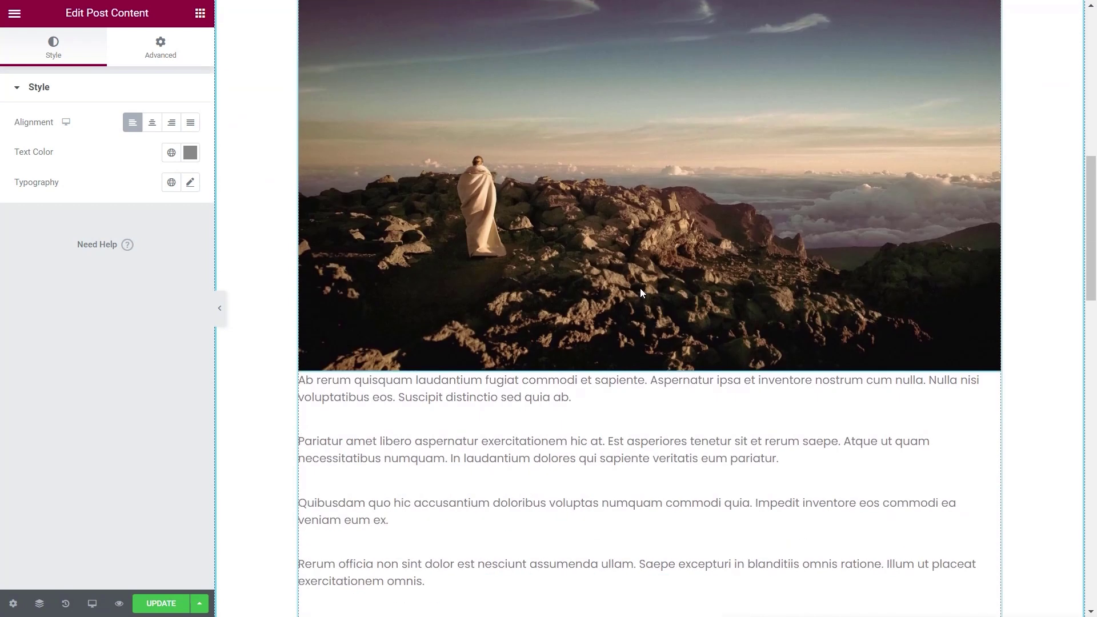
scroll(640, 288, up, 3)
scroll(905, 486, down, 1)
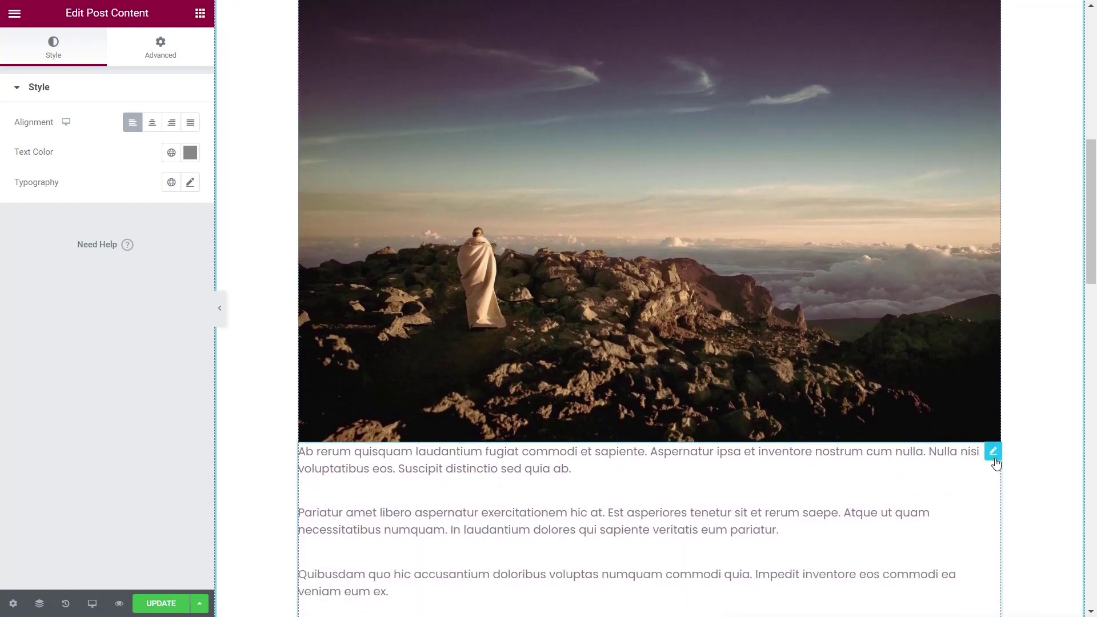
click(165, 56)
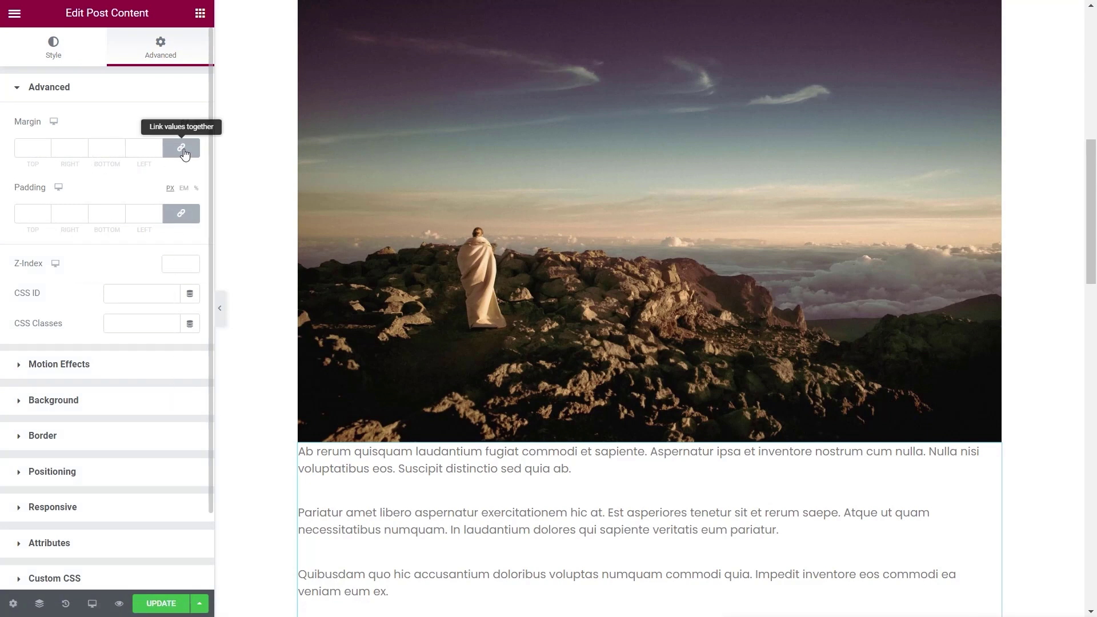
click(23, 214)
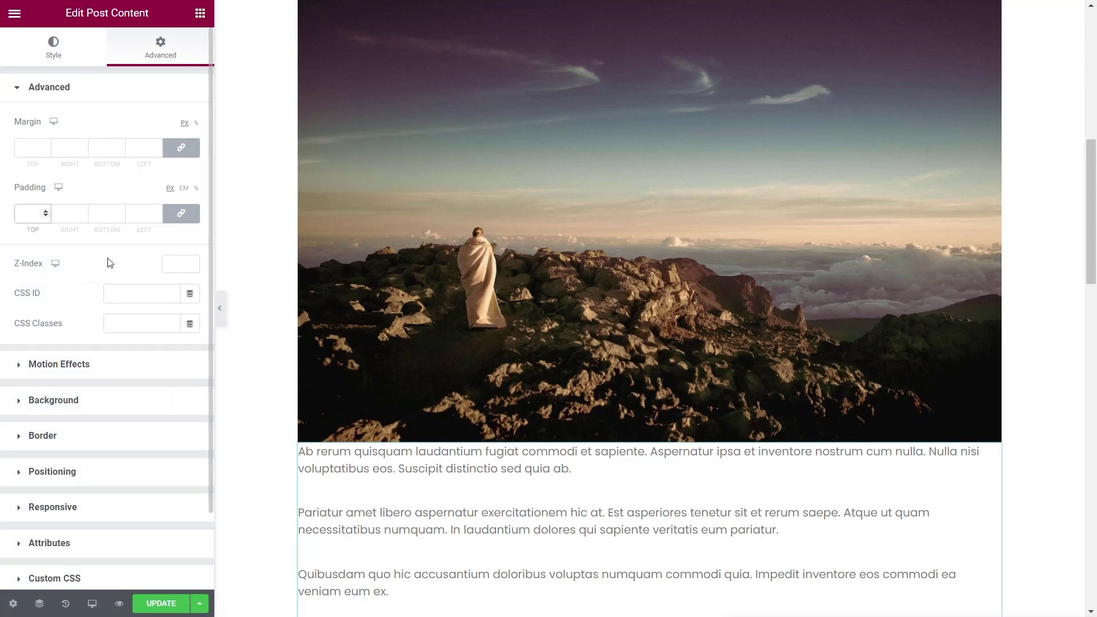
text(50)
scroll(343, 453, down, 8)
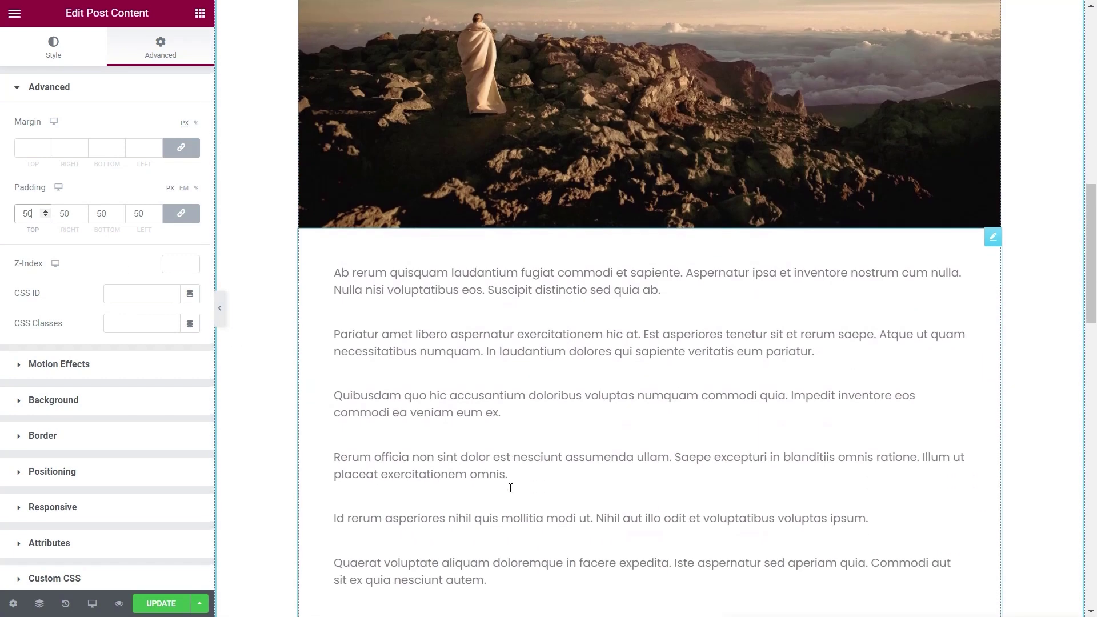
click(161, 604)
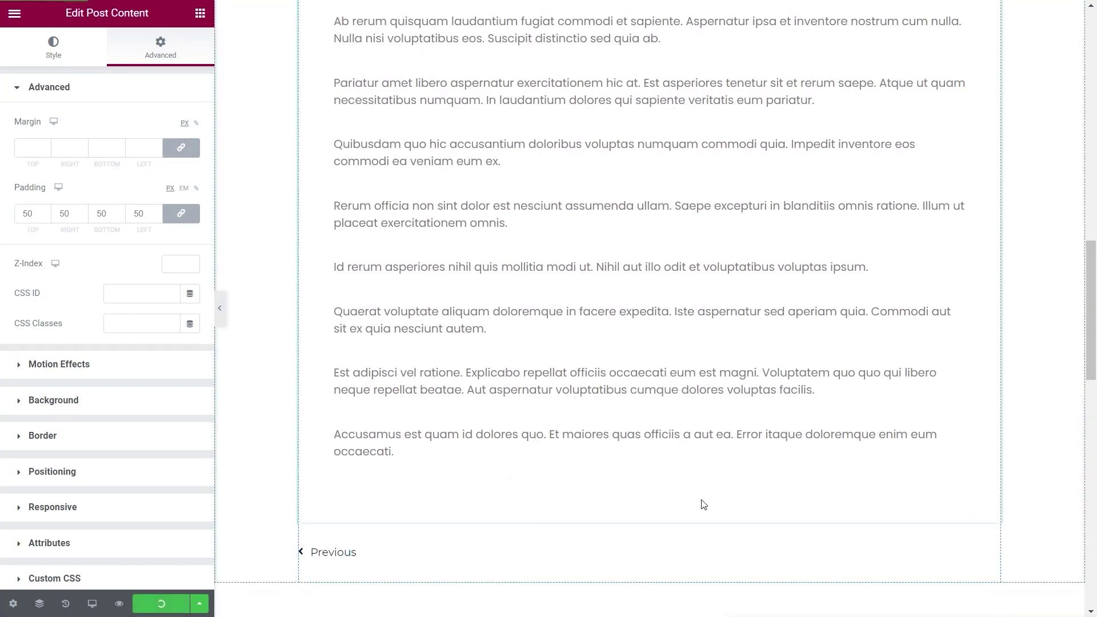
scroll(628, 389, up, 4)
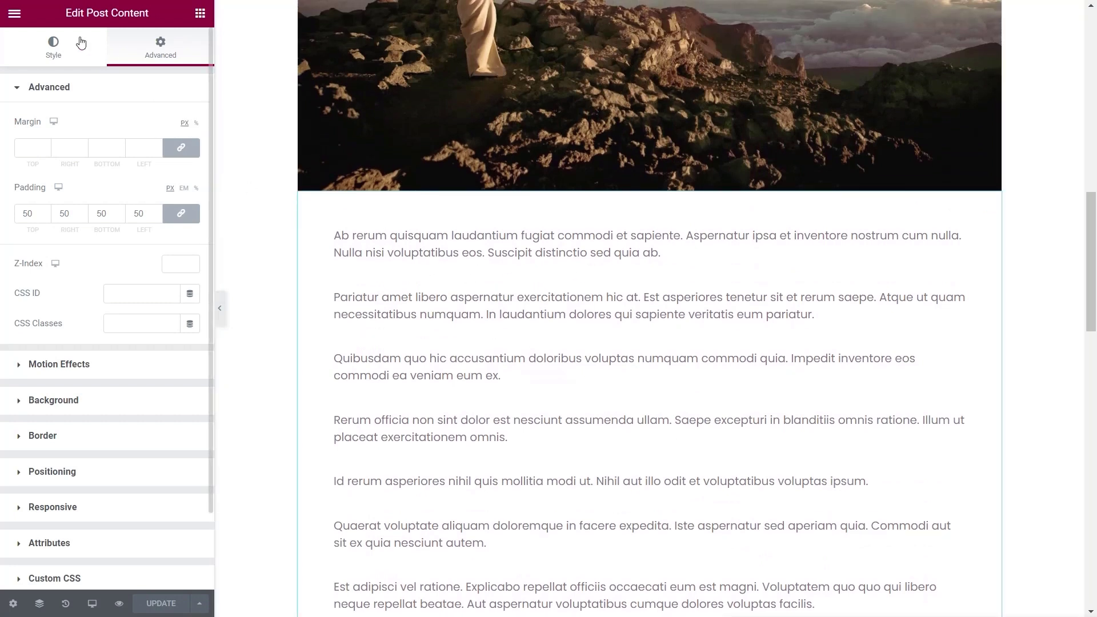
Open the theme style typography in Site Settings and set the body paragraph spacing to 30 px
click(14, 12)
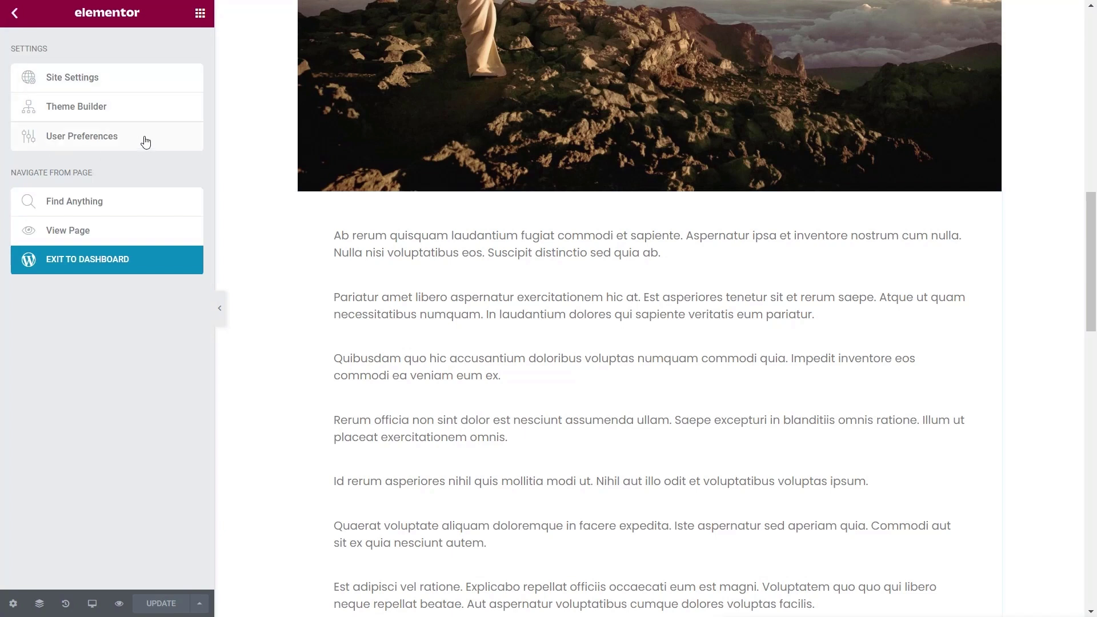
click(72, 87)
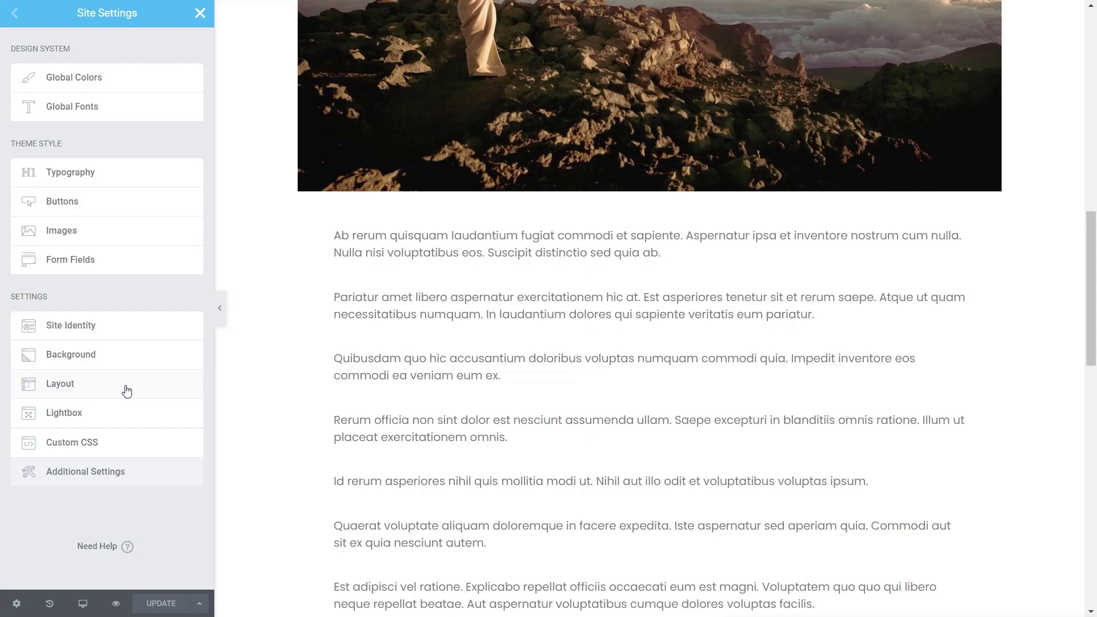
click(79, 180)
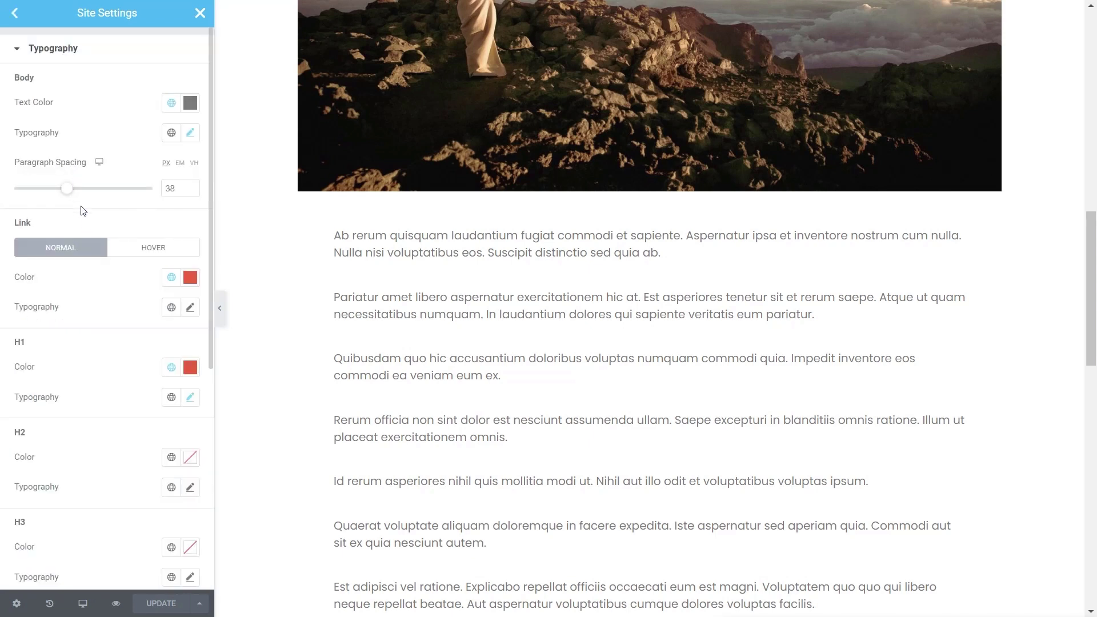
drag(67, 190, 58, 192)
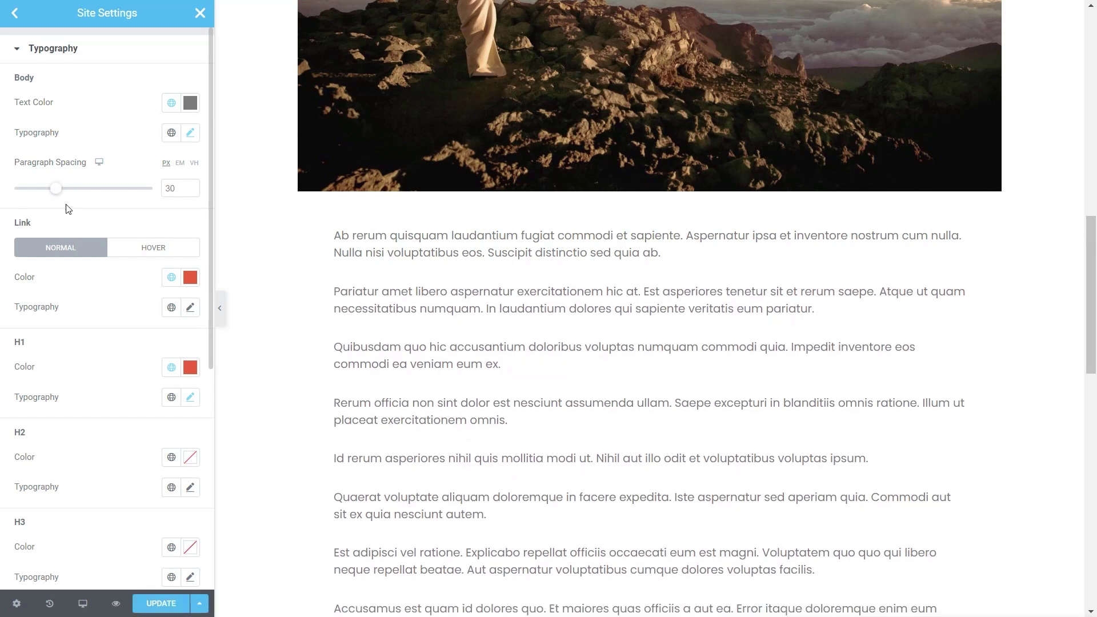
Set the body typography weight to 300 and the paragraph spacing to 25 px
click(190, 132)
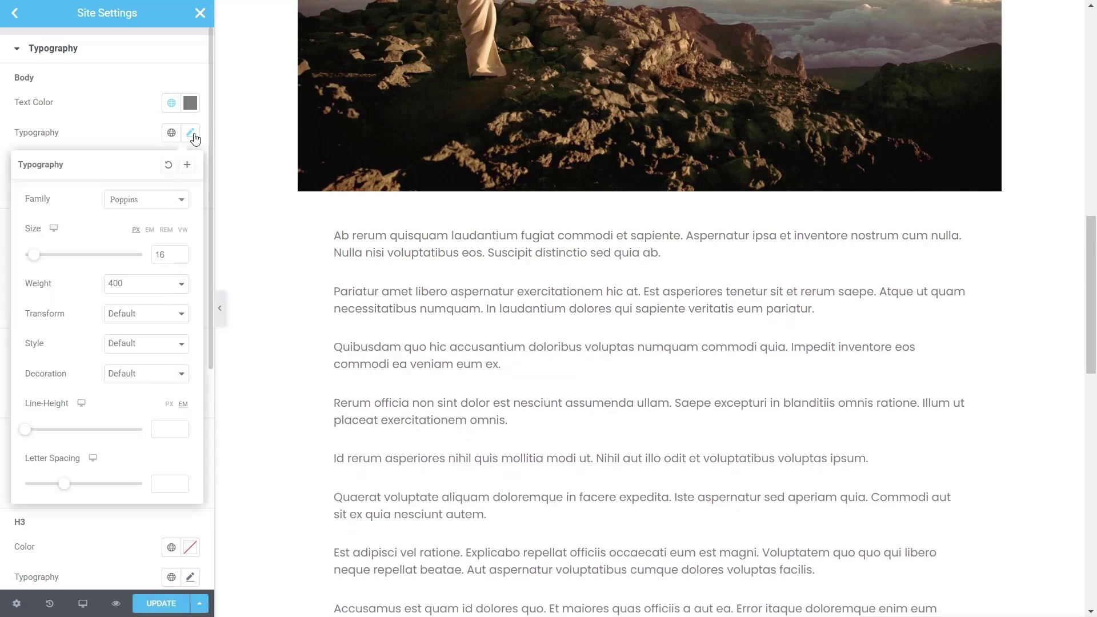
click(140, 284)
click(137, 312)
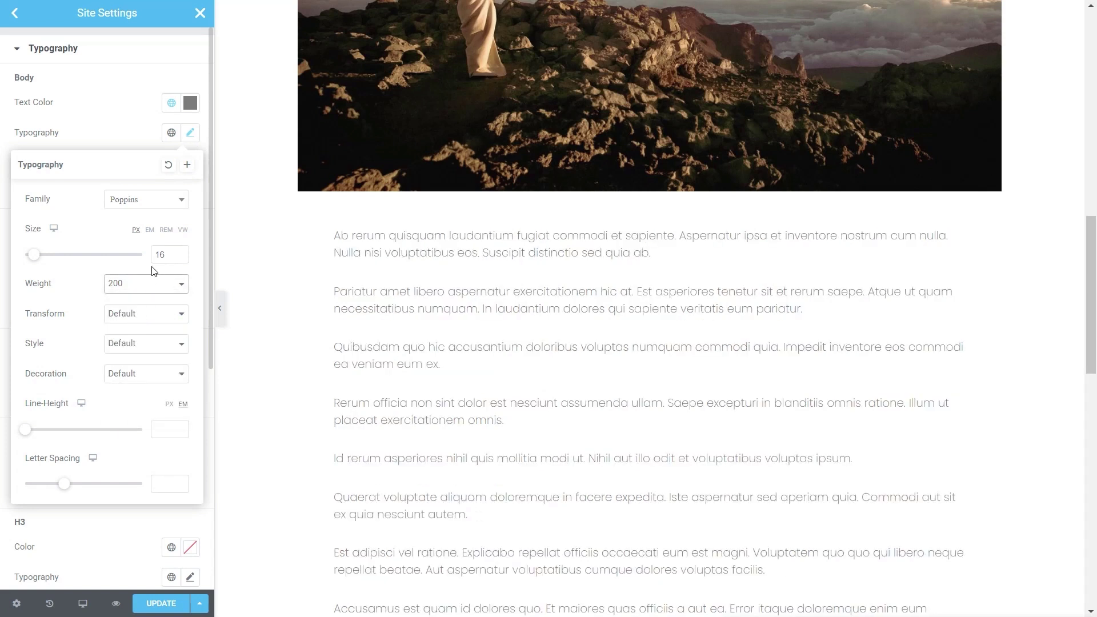
click(152, 285)
click(145, 324)
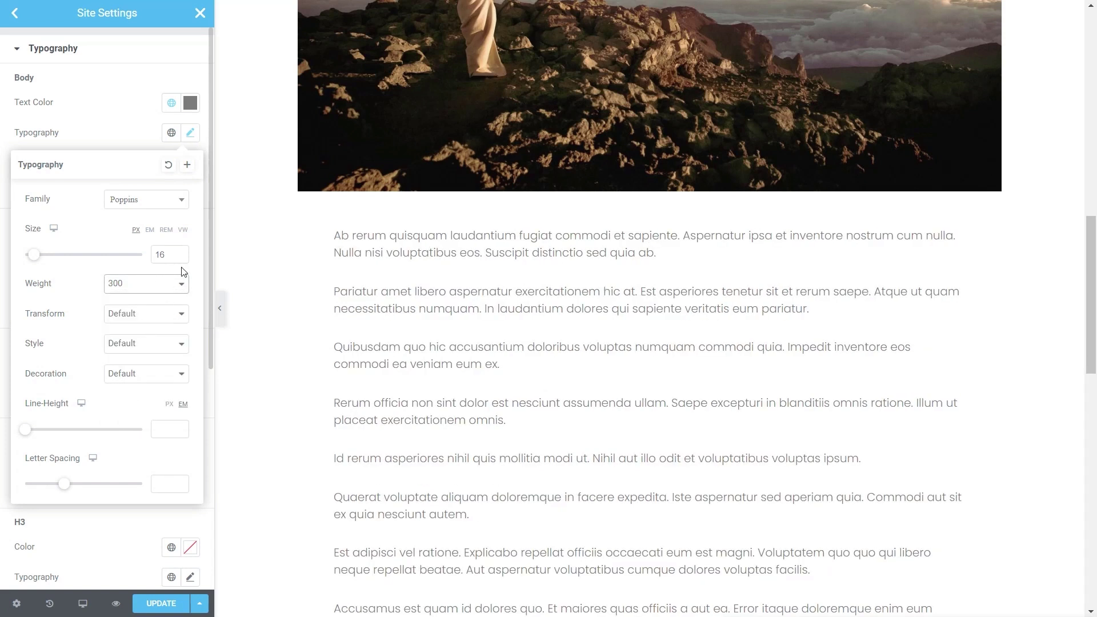
click(116, 128)
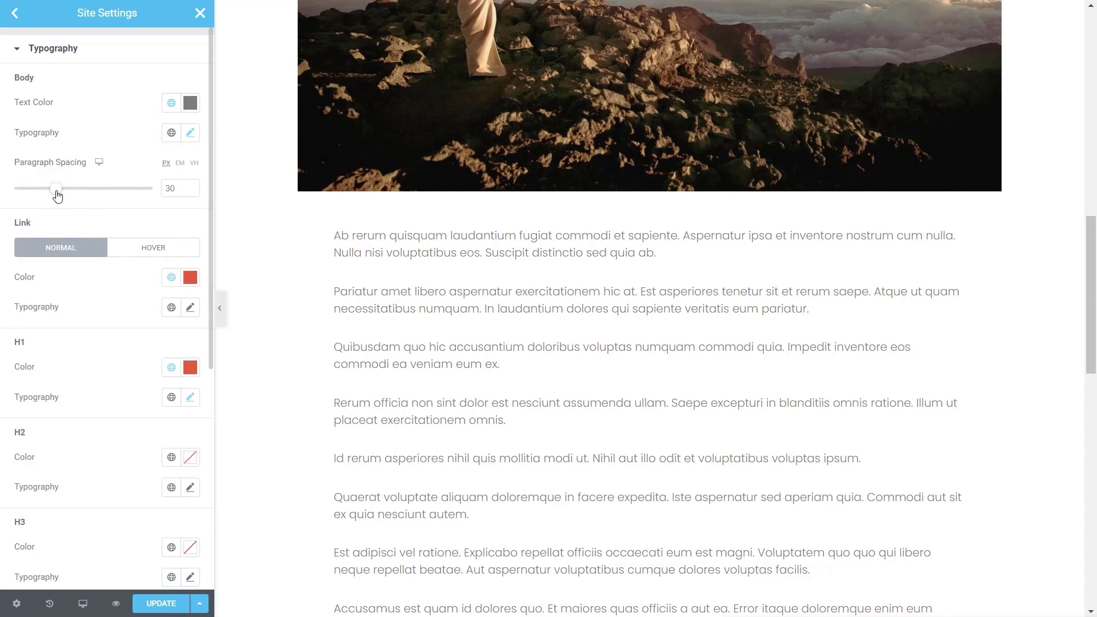
drag(55, 193, 50, 192)
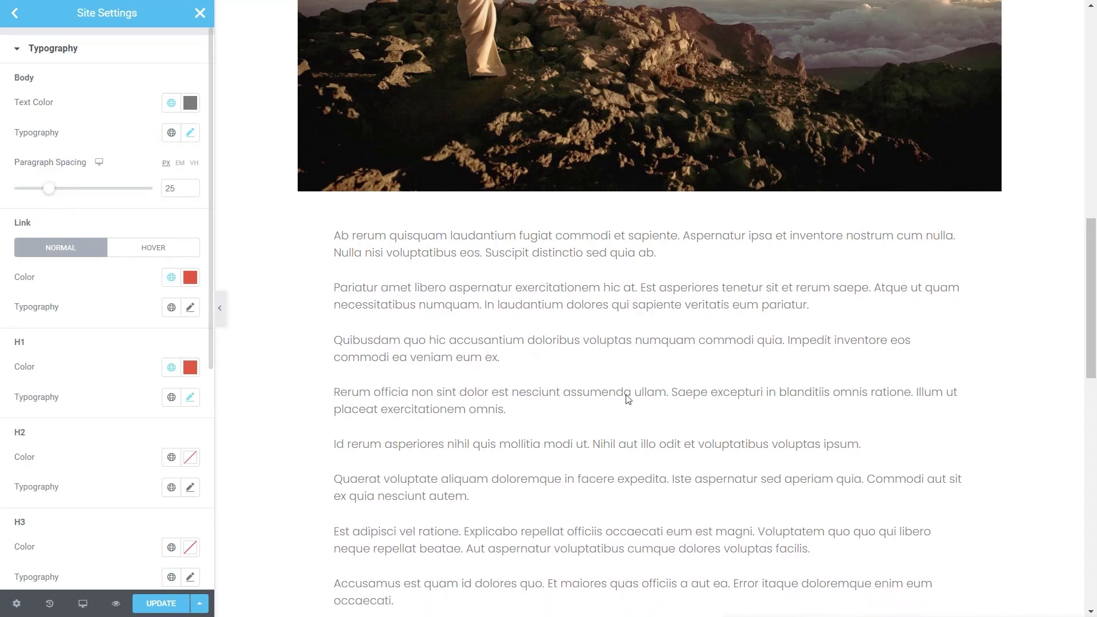
Set the Pale Grey BG global color to #F8F8F8, update the site settings and return to the template editor
scroll(465, 428, up, 15)
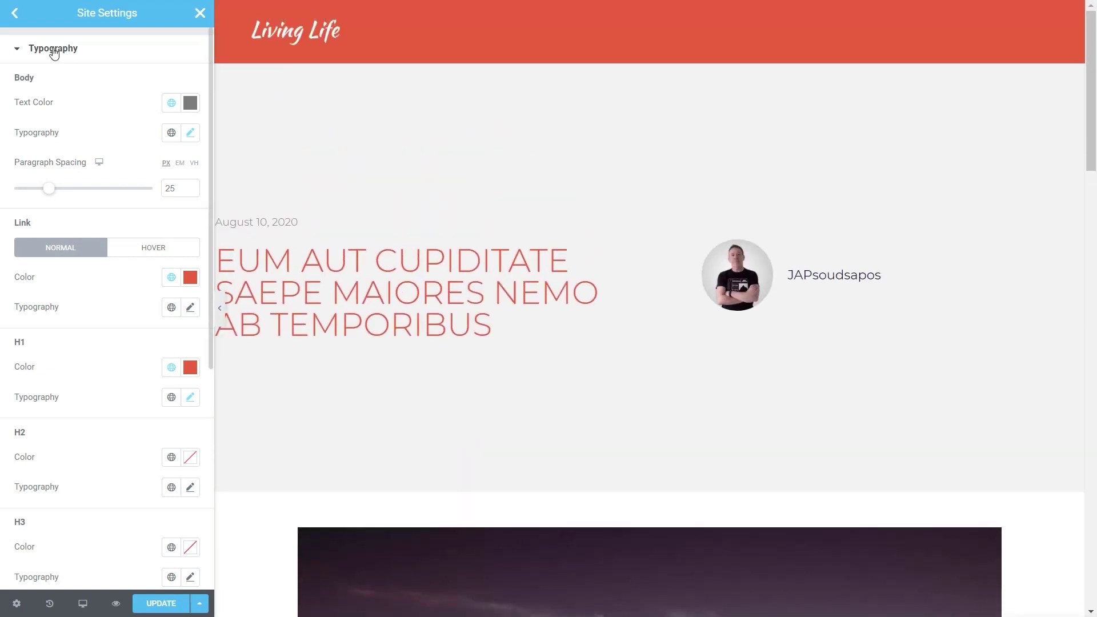
click(16, 14)
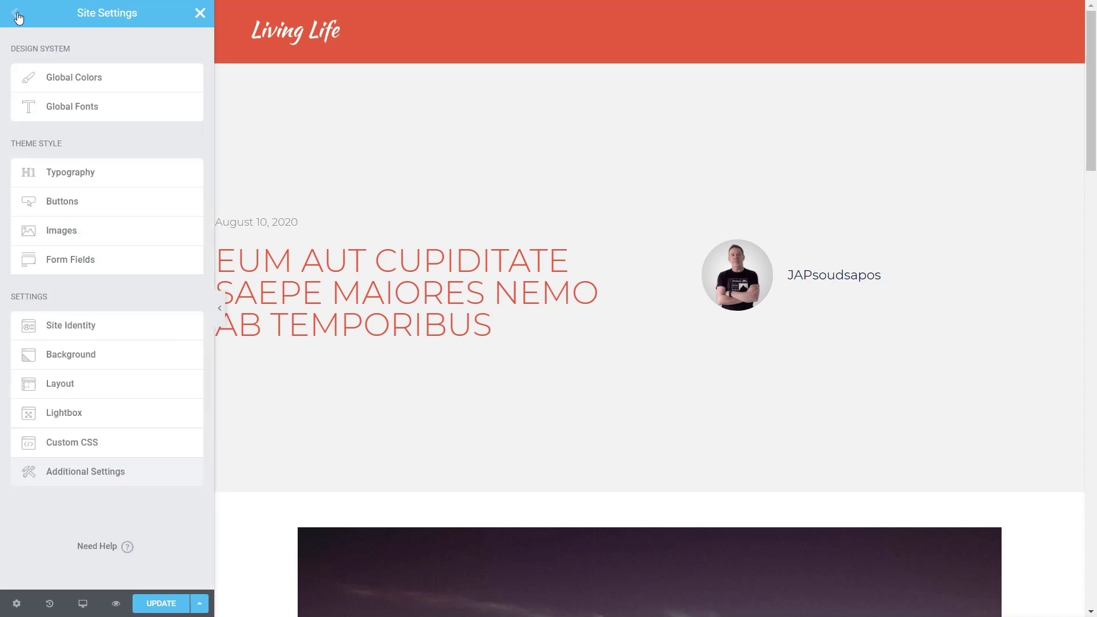
click(91, 85)
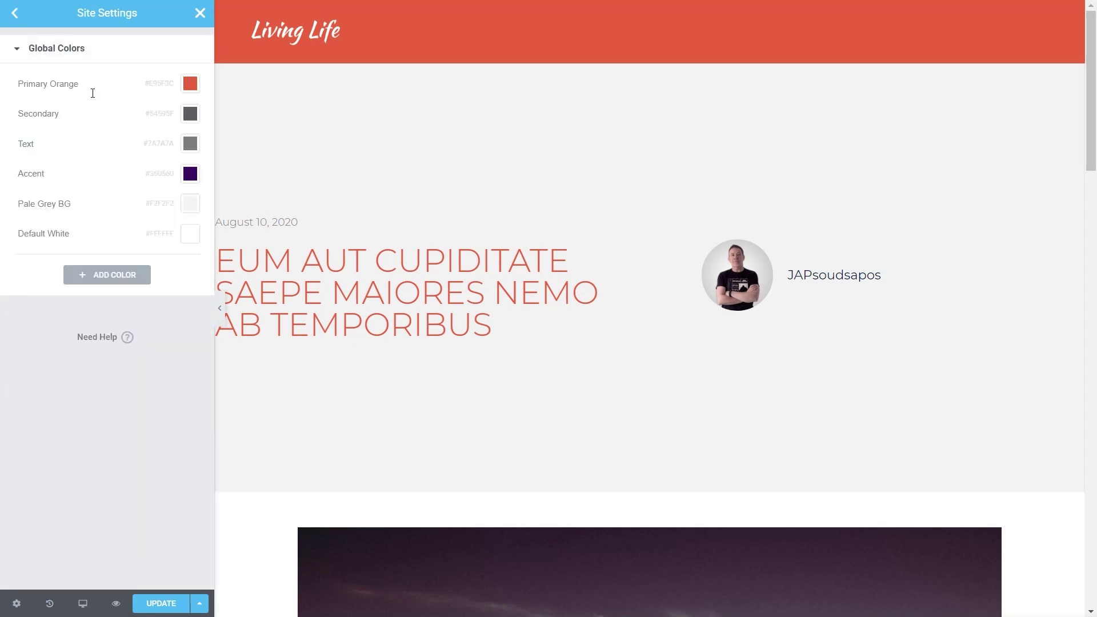
click(190, 204)
text(#F3F3F3)
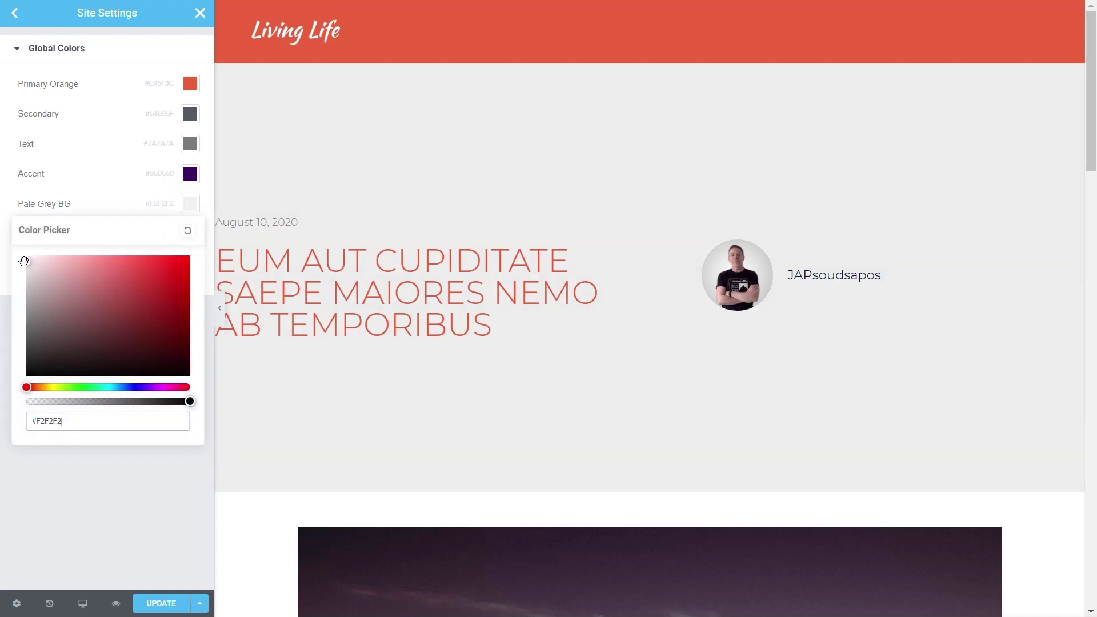
drag(22, 257, 22, 258)
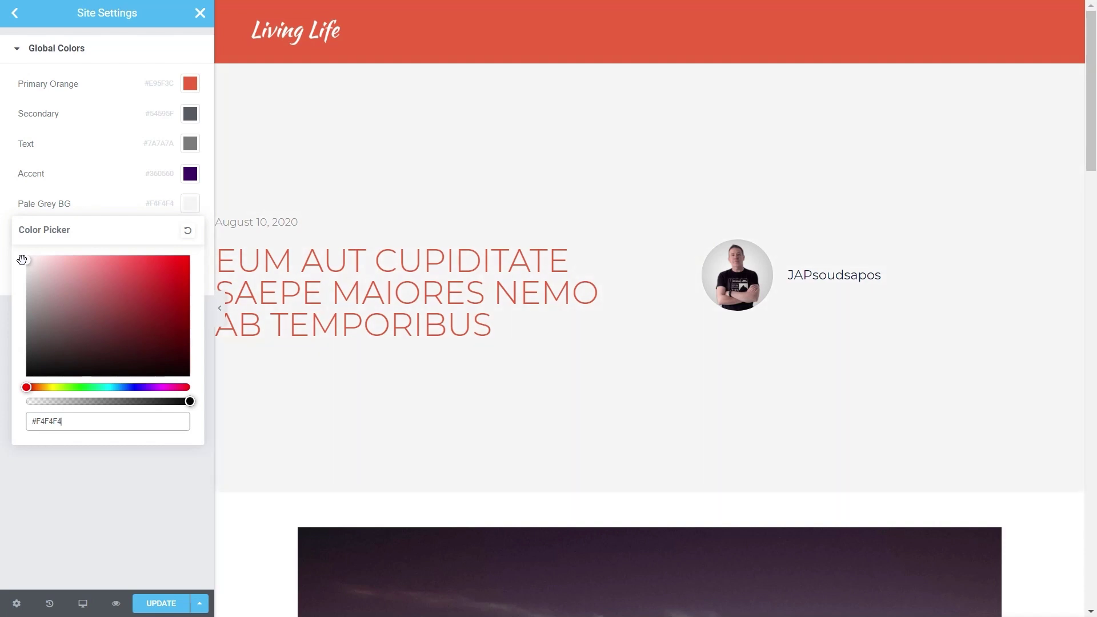
click(92, 520)
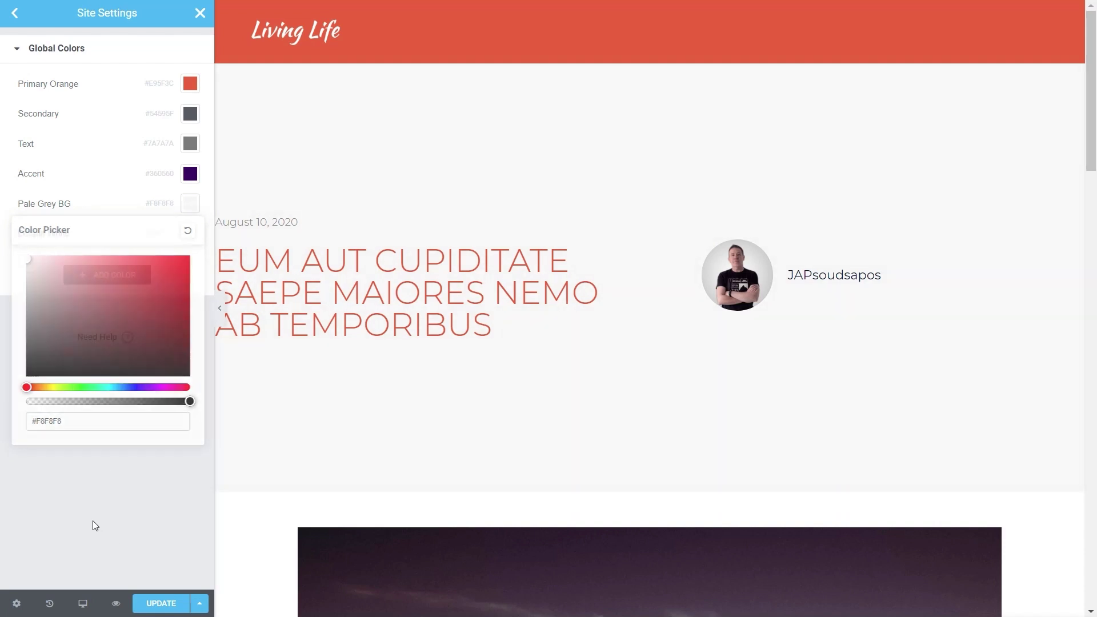
click(161, 607)
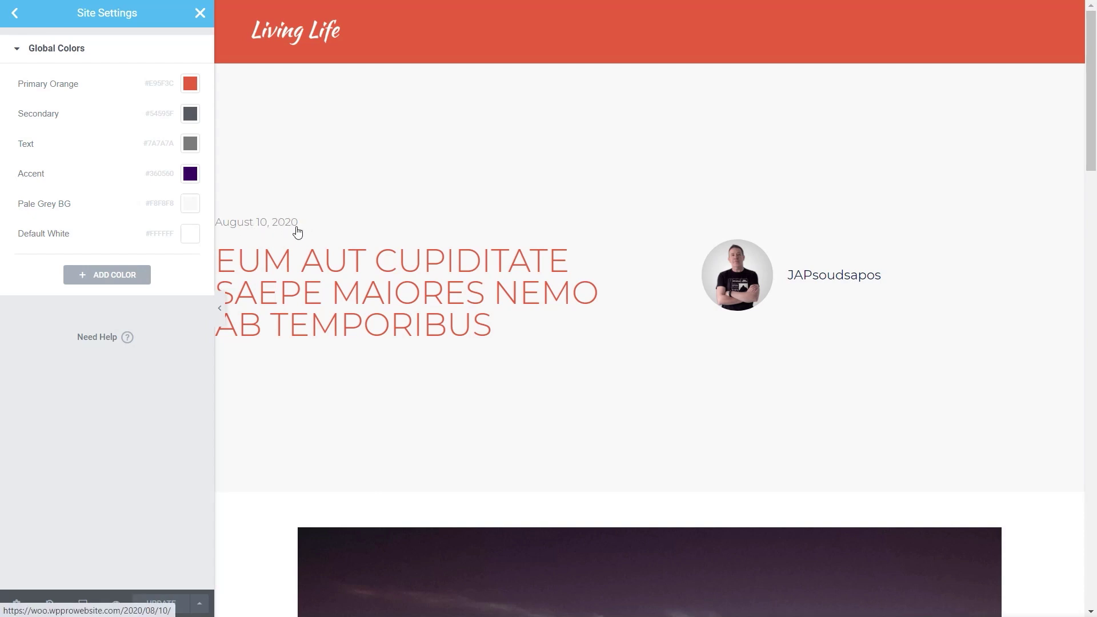
click(200, 13)
click(15, 13)
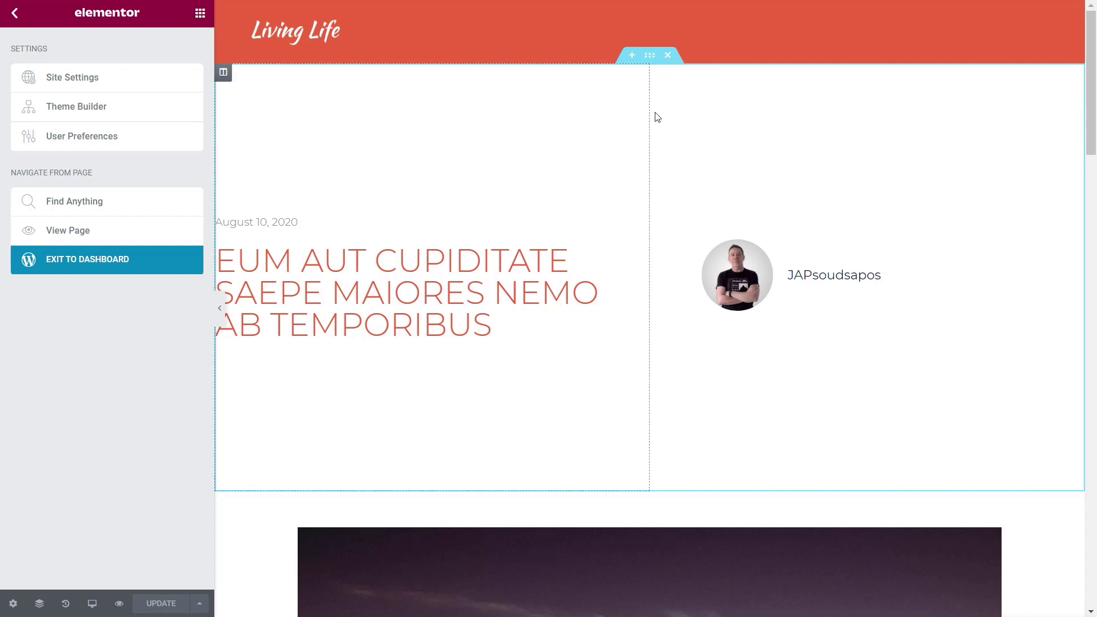
Open the text style settings of the Post Info widget showing the post date and reset the widget's style
click(289, 226)
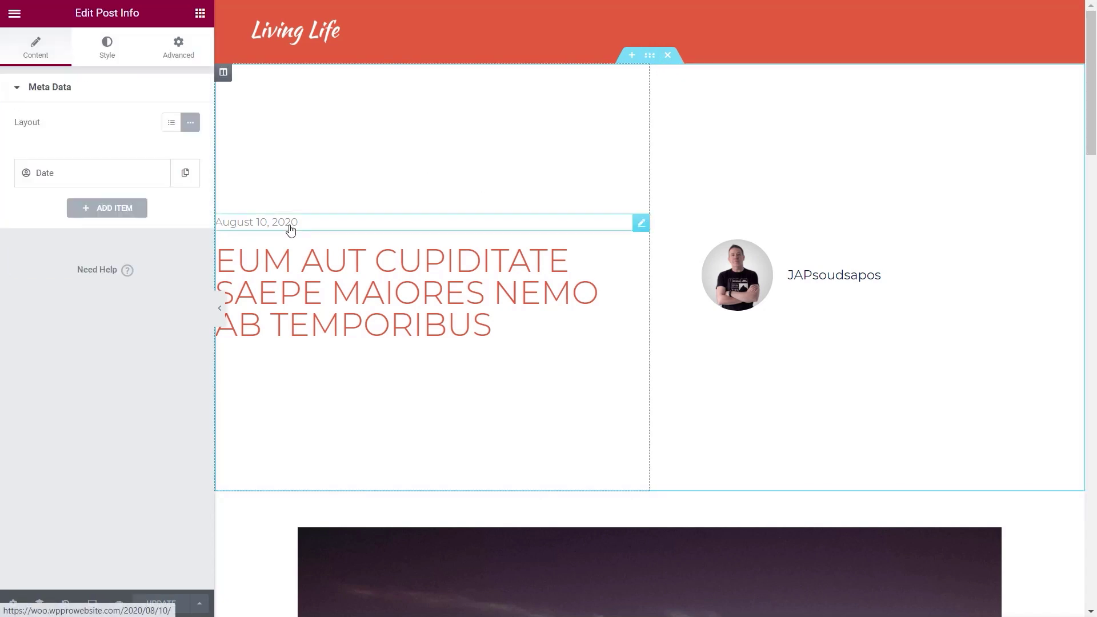
click(123, 174)
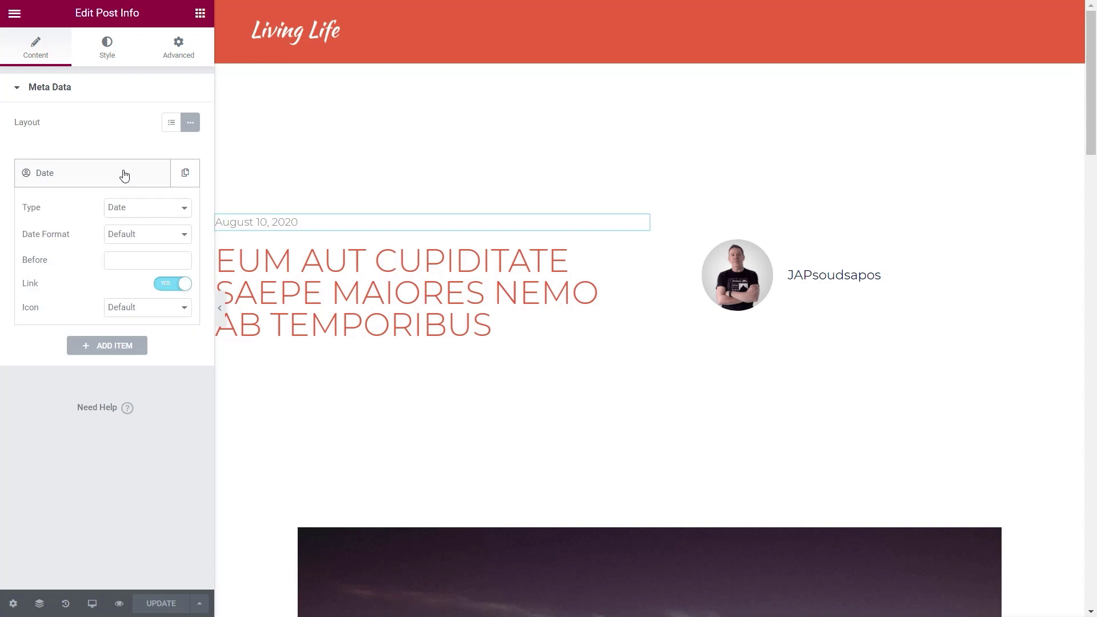
click(106, 54)
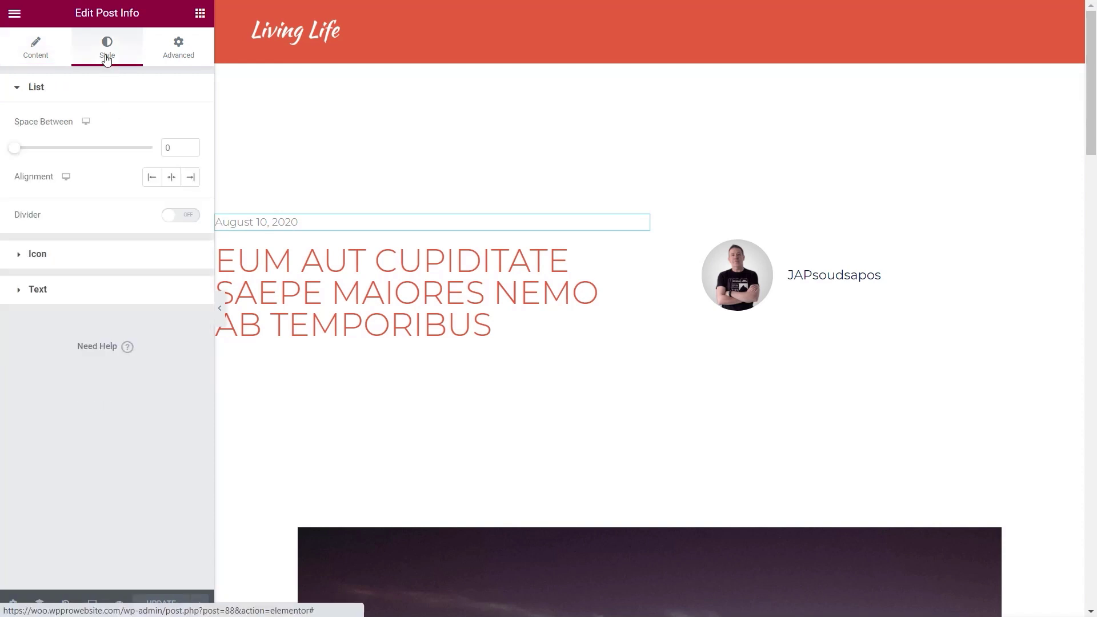
click(48, 291)
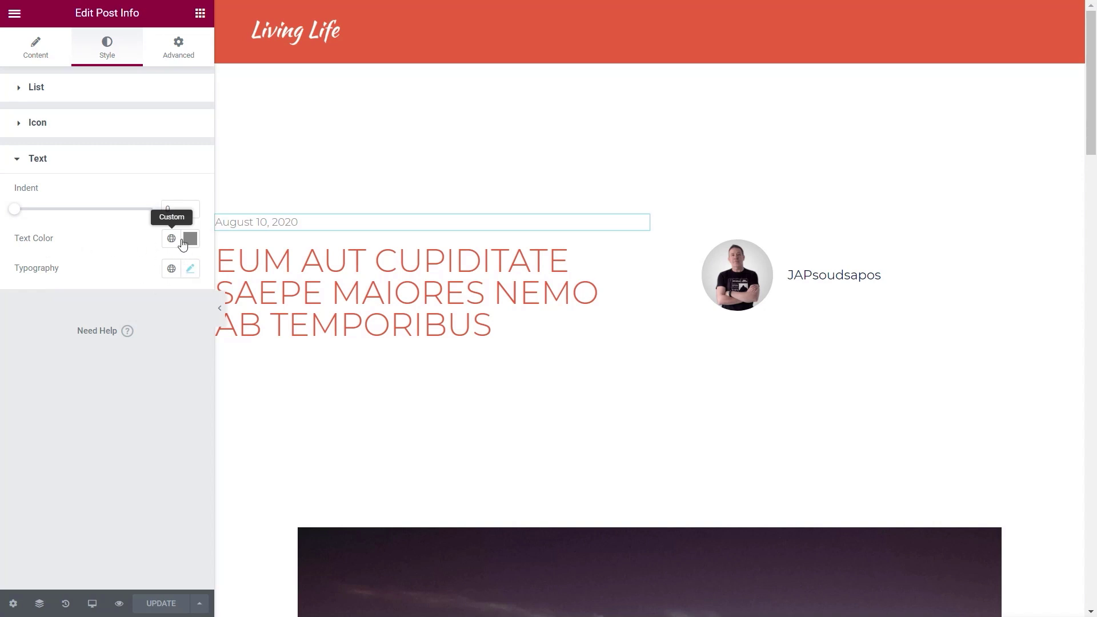
right_click(311, 222)
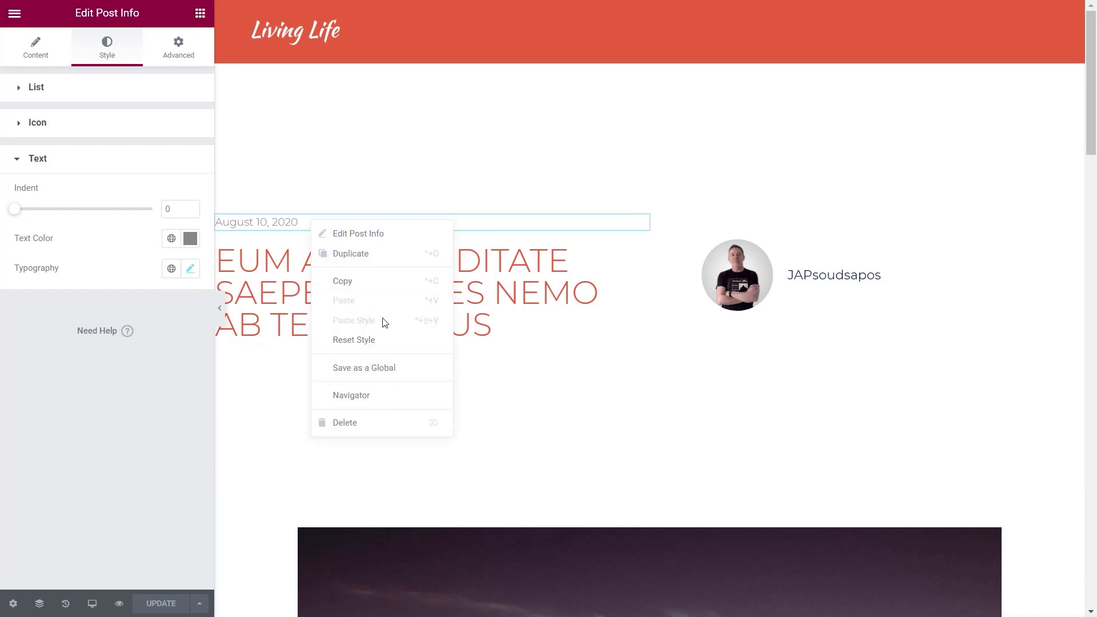
click(383, 340)
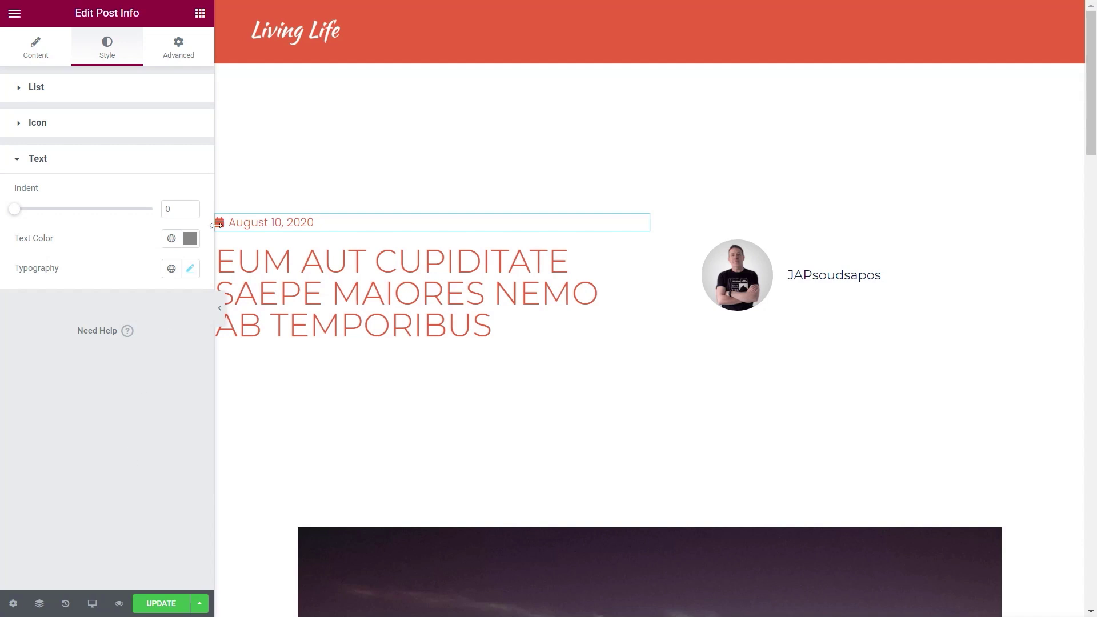
Restore the Post Info text typography to its default and update the template
click(191, 239)
click(145, 246)
click(190, 268)
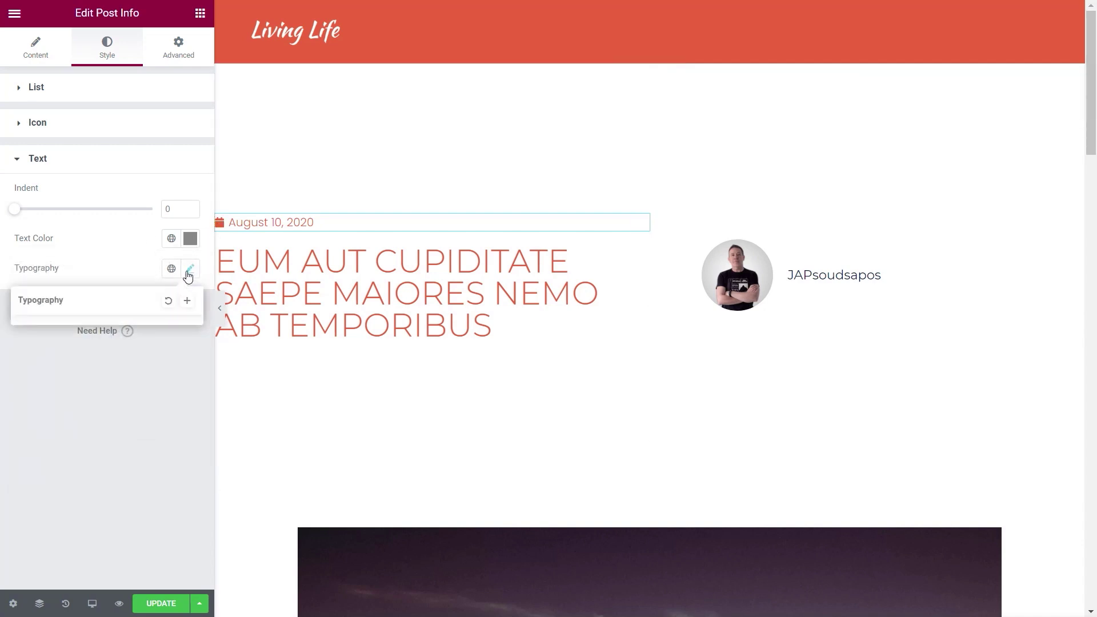
click(172, 299)
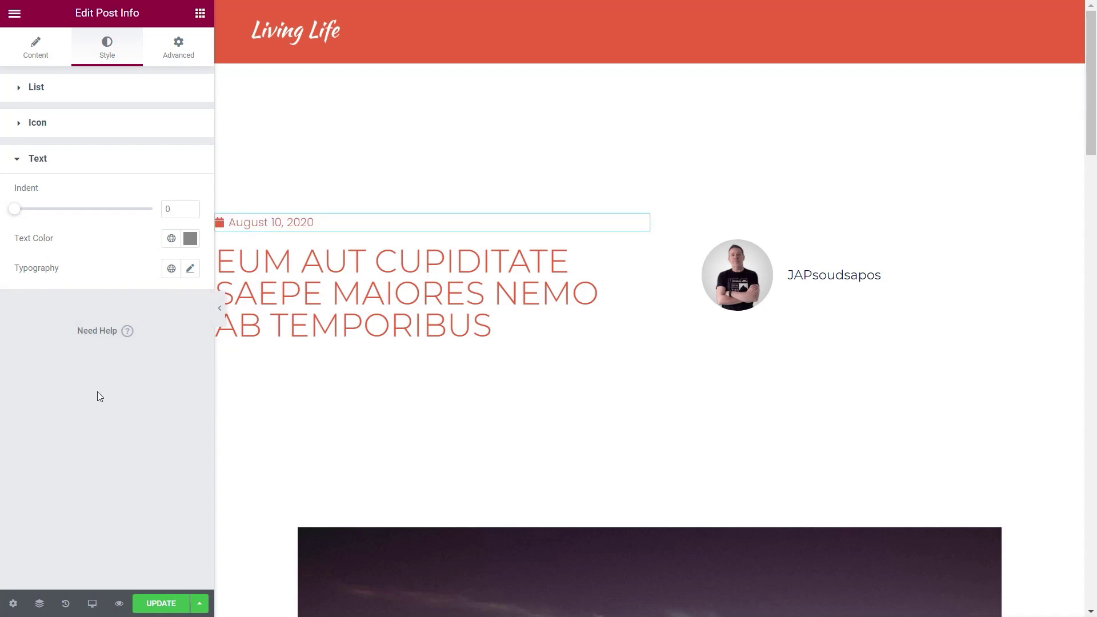
click(162, 603)
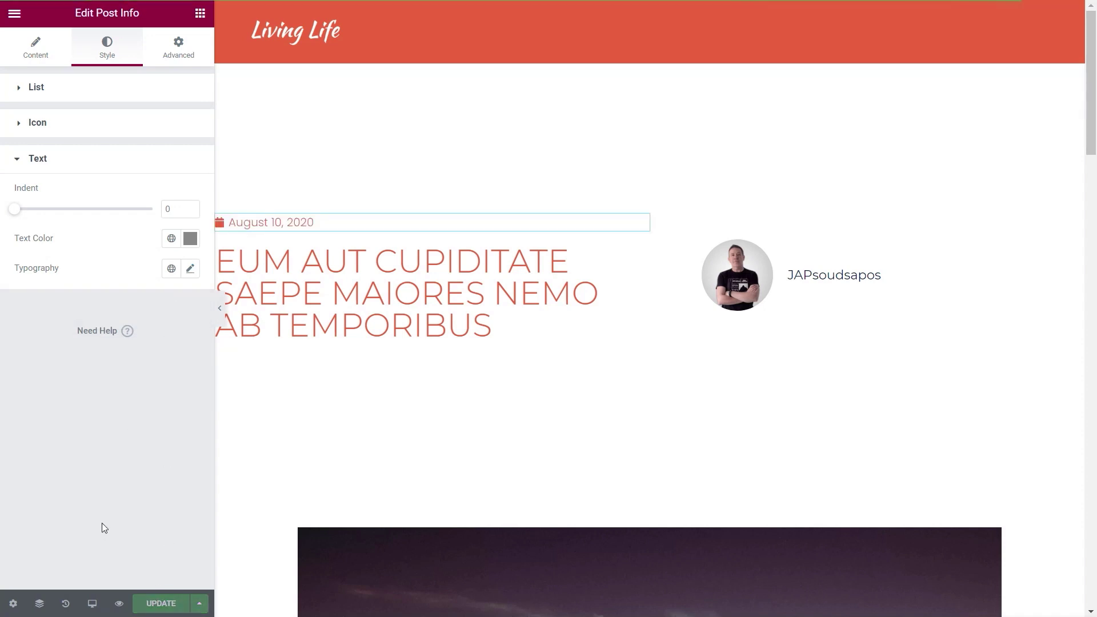
Add a new global font style in Site Settings and name it Custom Post Date
click(16, 15)
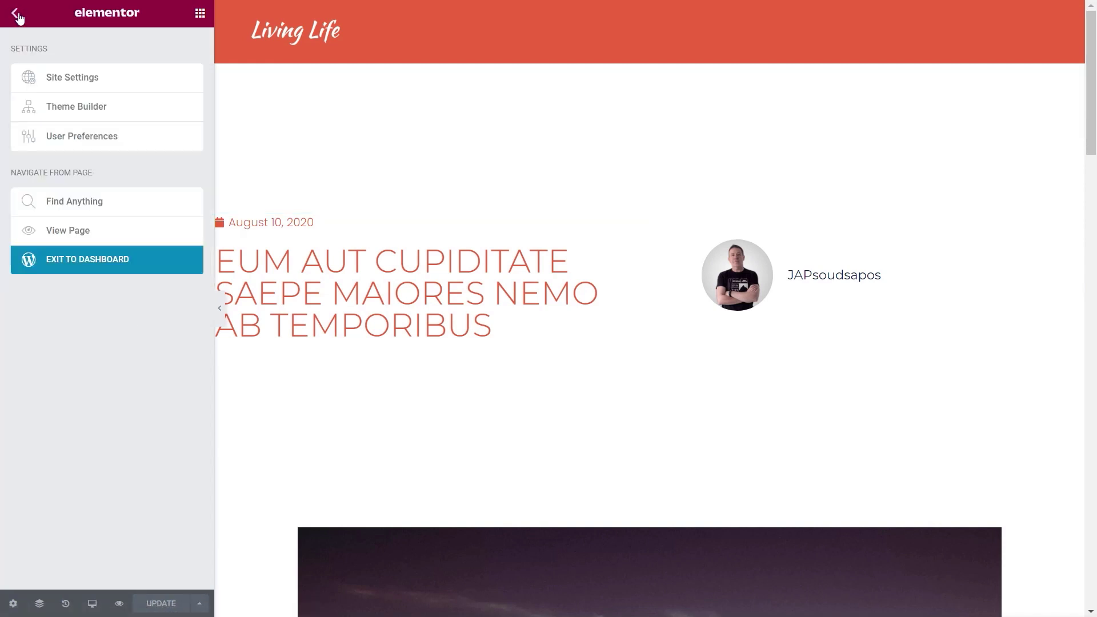
click(80, 87)
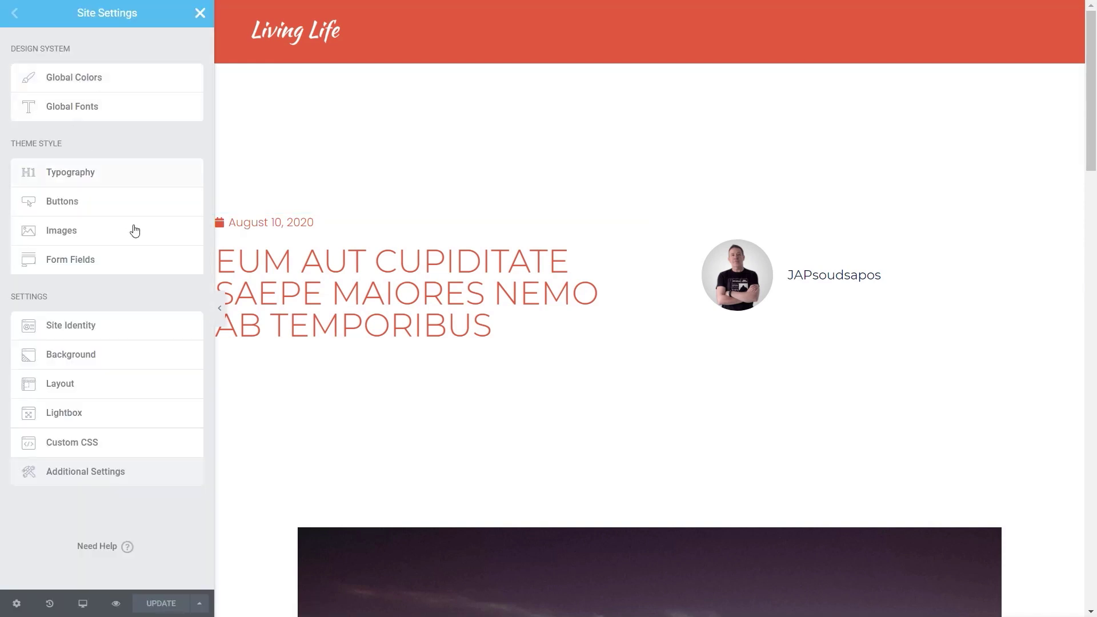
click(89, 108)
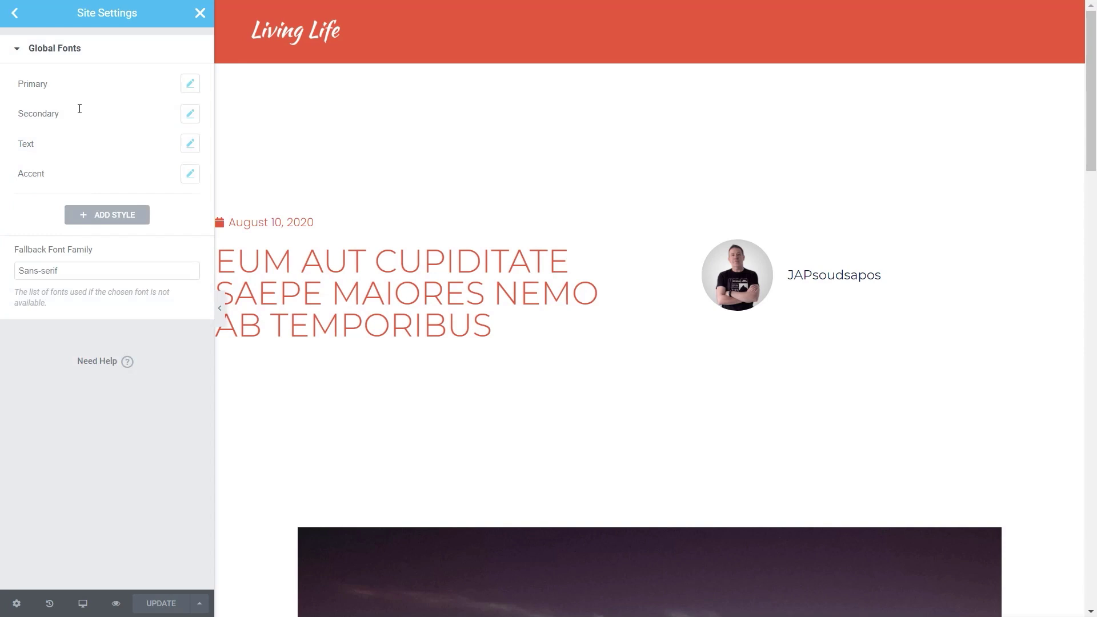
click(129, 216)
click(74, 202)
drag(80, 201, 18, 201)
text(Custom Post Date)
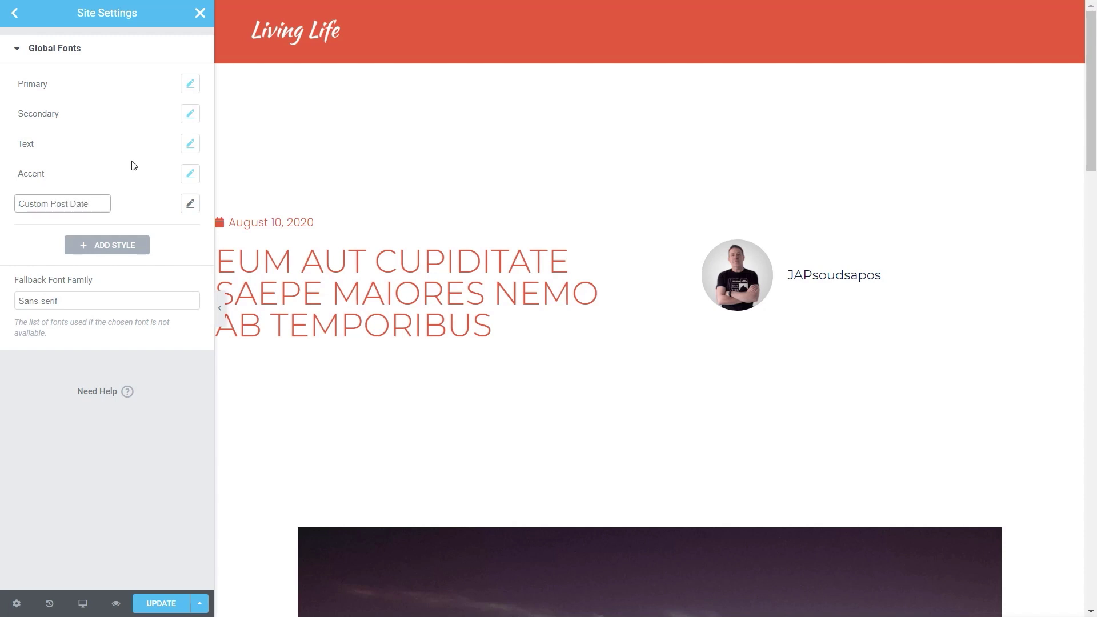
Set Custom Post Date to Times New Roman, 15 px, weight 500 and wider letter spacing, then update and close Site Settings
click(192, 207)
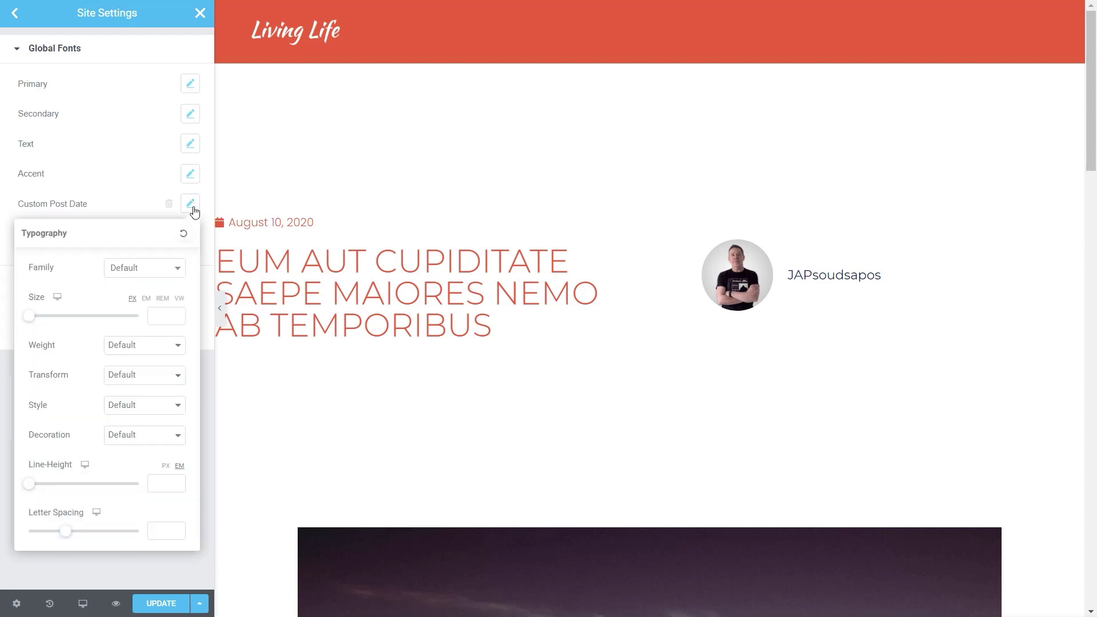
click(156, 268)
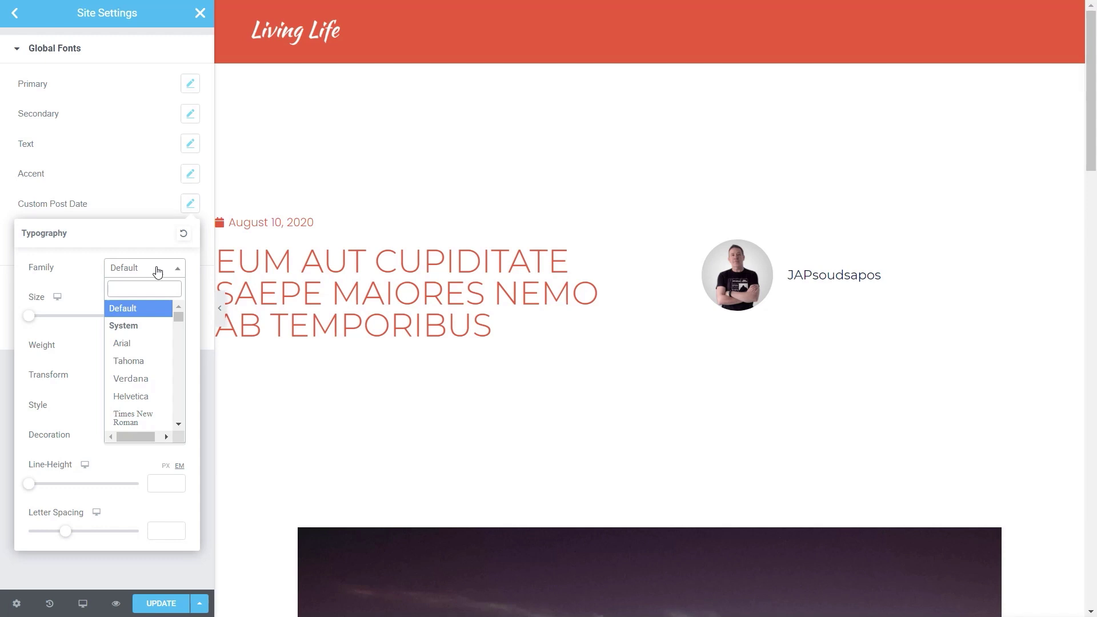
click(134, 417)
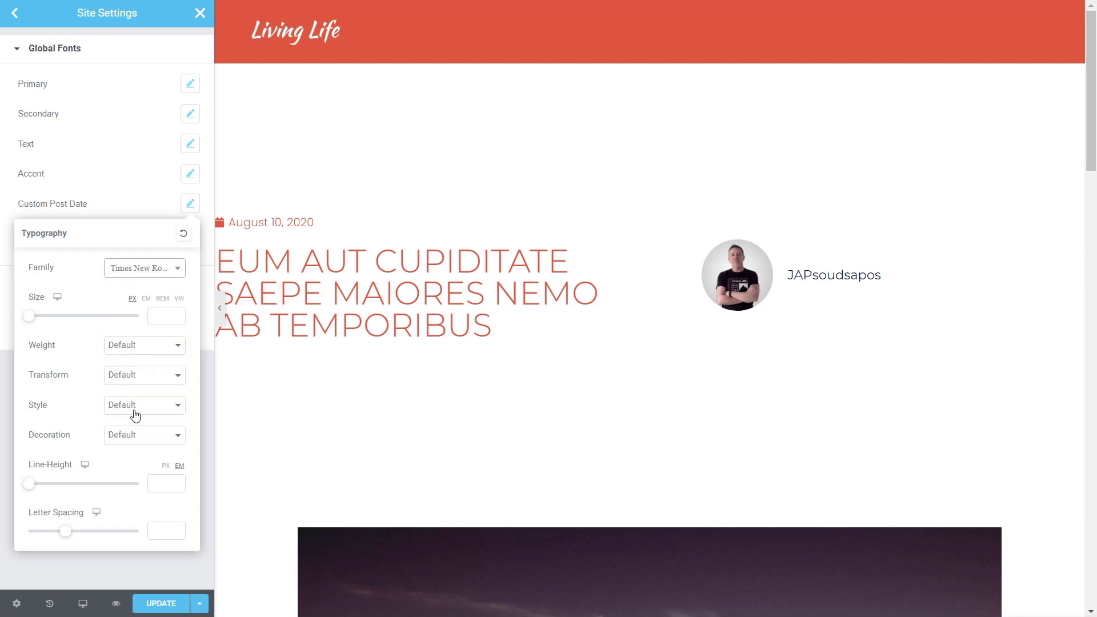
drag(29, 317, 40, 322)
click(154, 348)
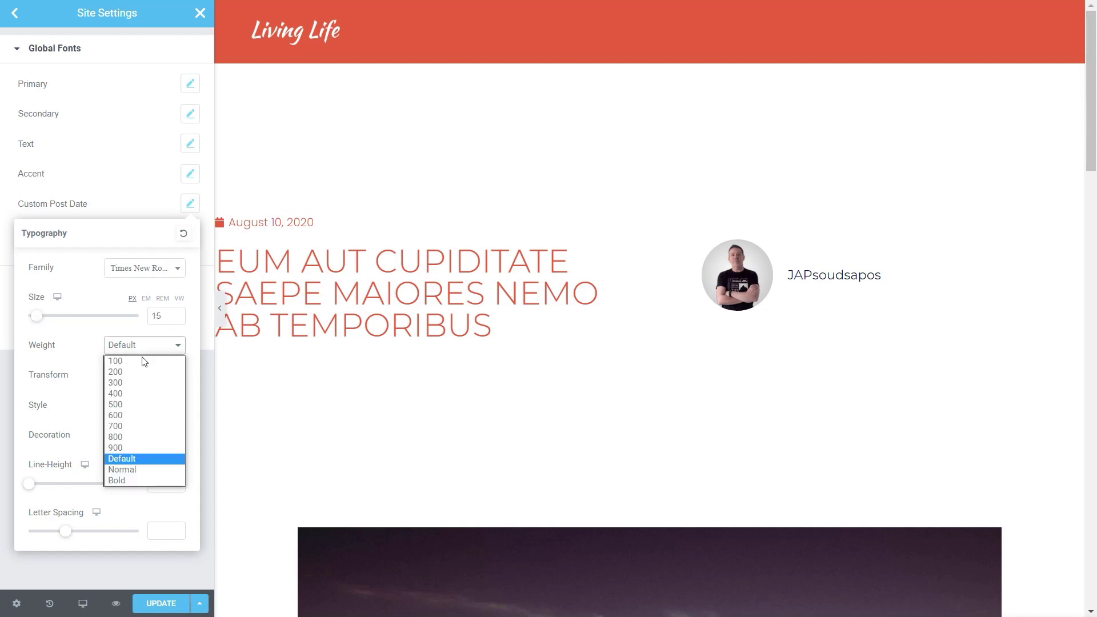
click(123, 407)
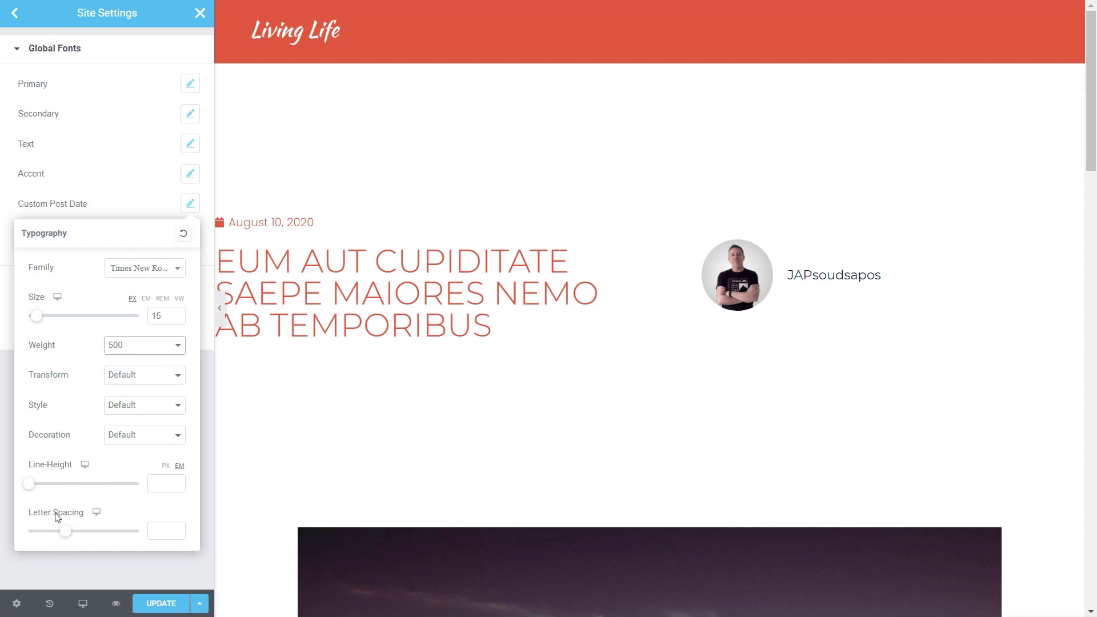
drag(67, 534, 78, 534)
click(66, 572)
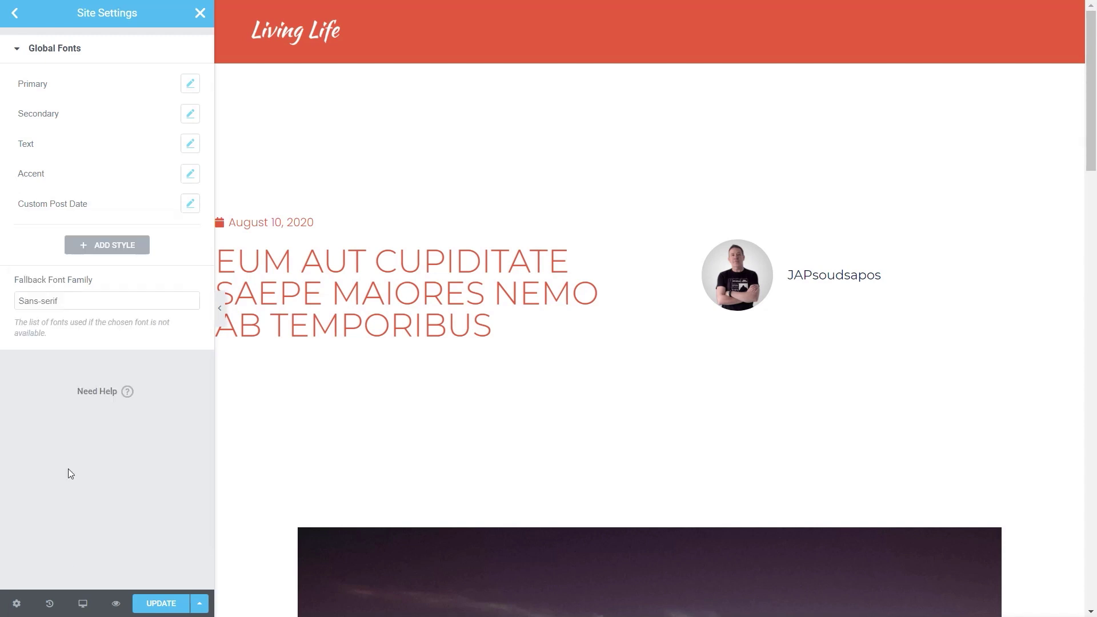
click(161, 604)
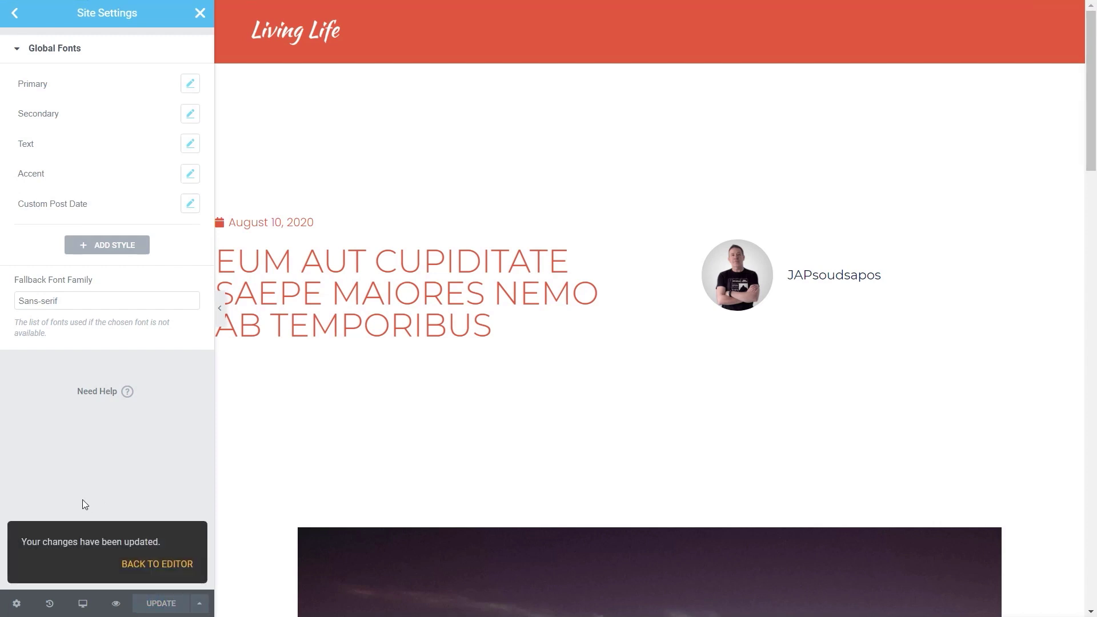
click(200, 13)
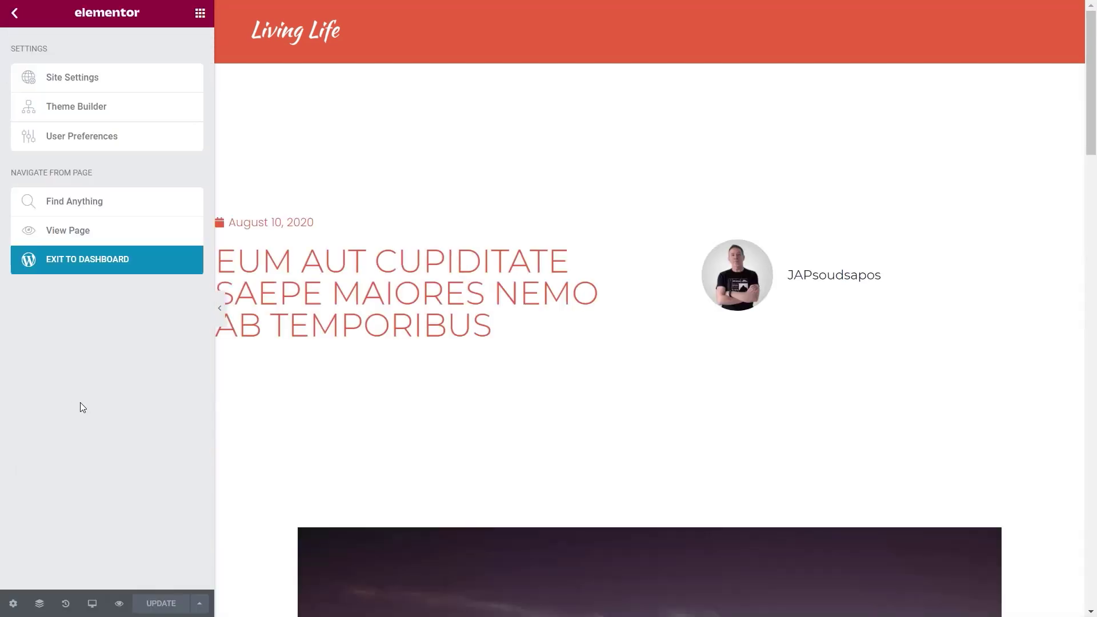
Apply the Custom Post Date global font to the text of the Post Info date widget
click(328, 223)
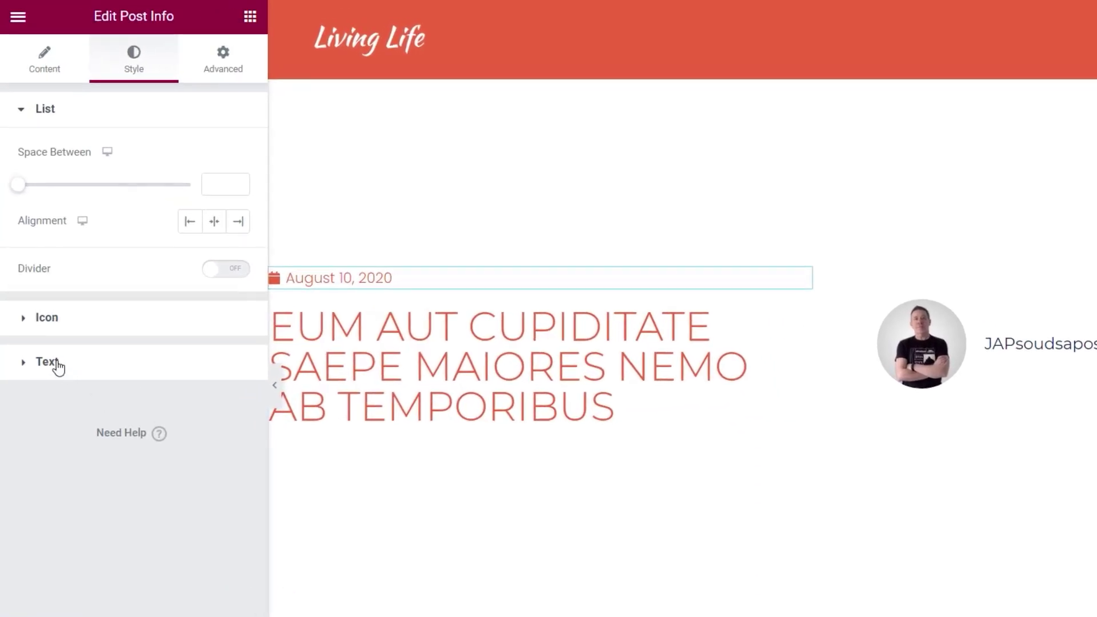
click(49, 316)
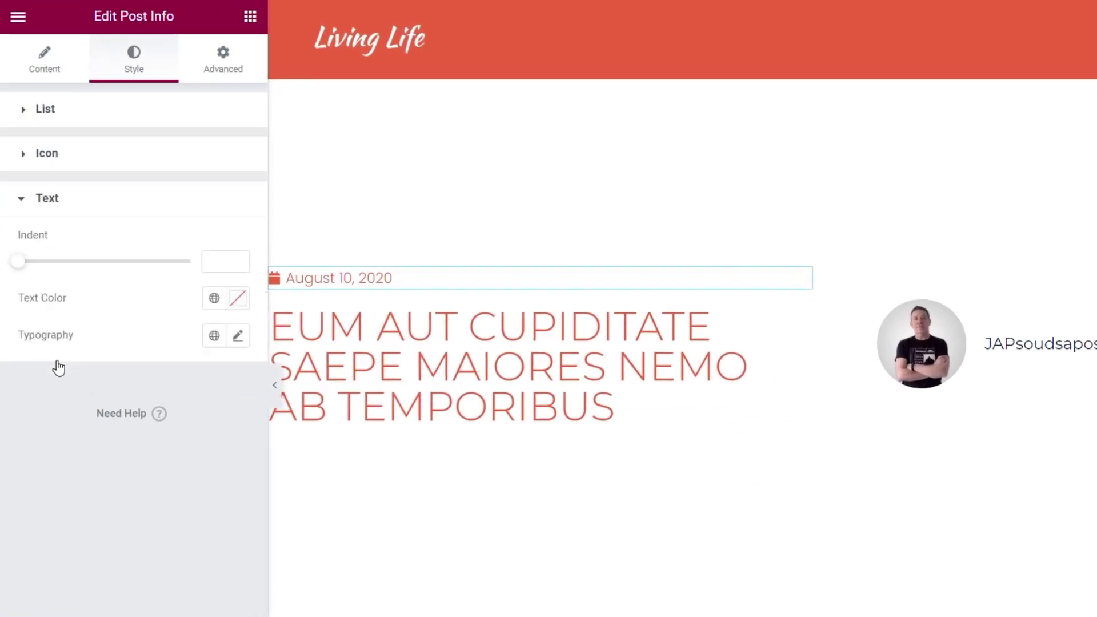
click(215, 336)
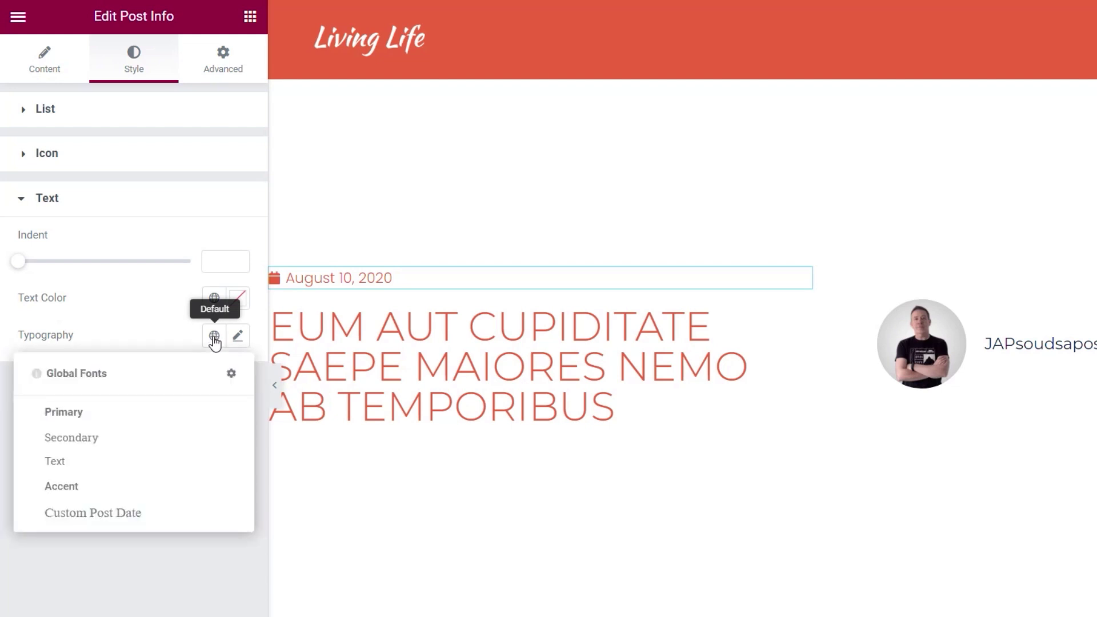
click(95, 513)
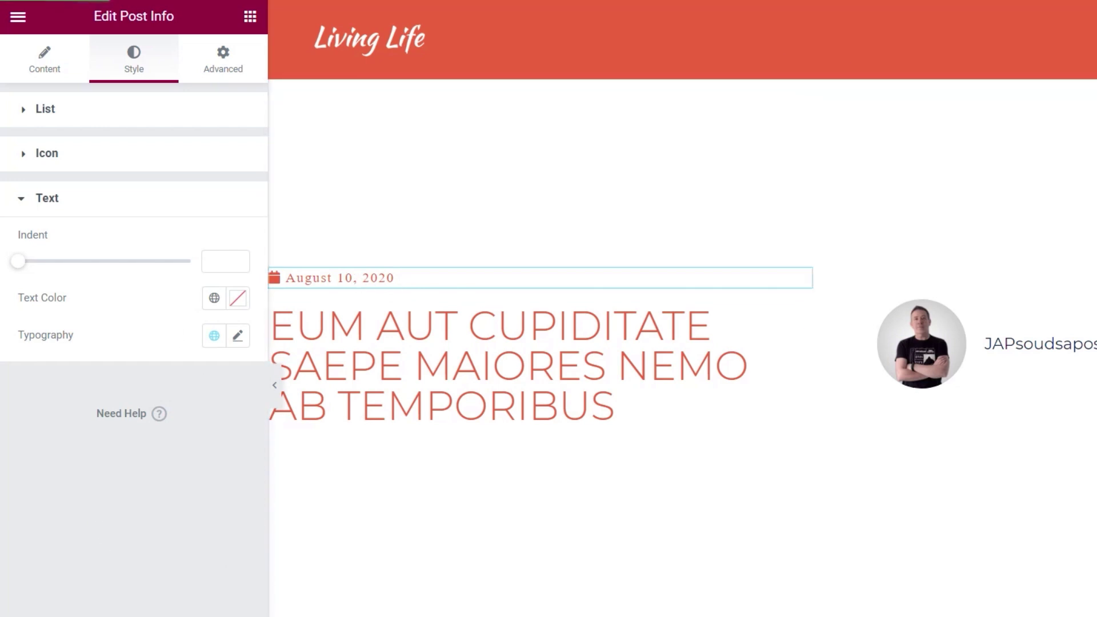
Open Site Settings again from the template editor
click(18, 16)
click(100, 102)
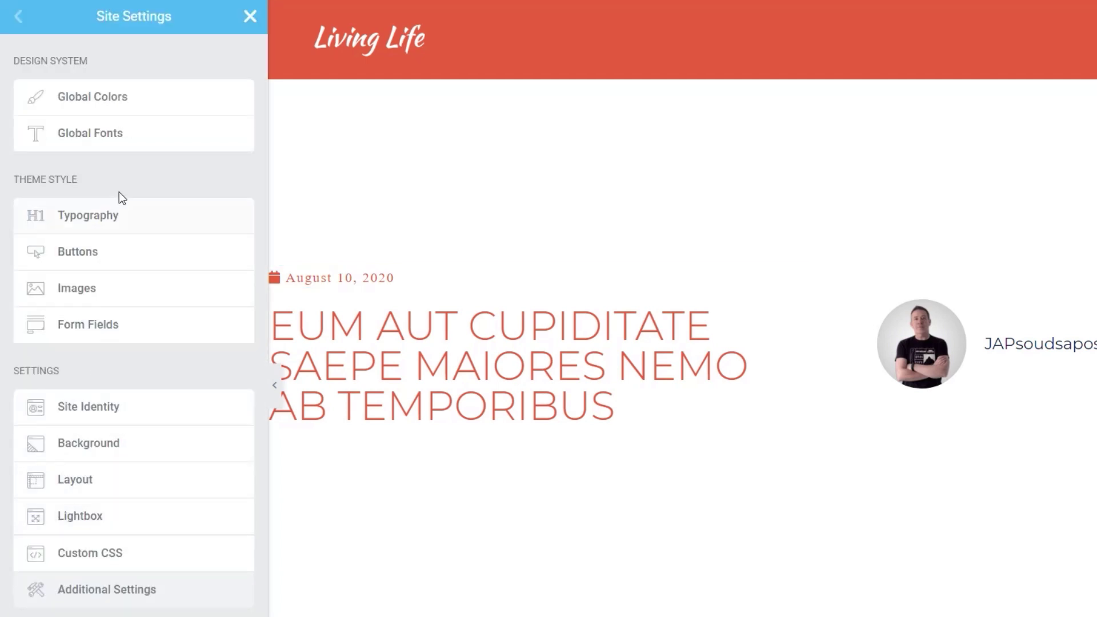